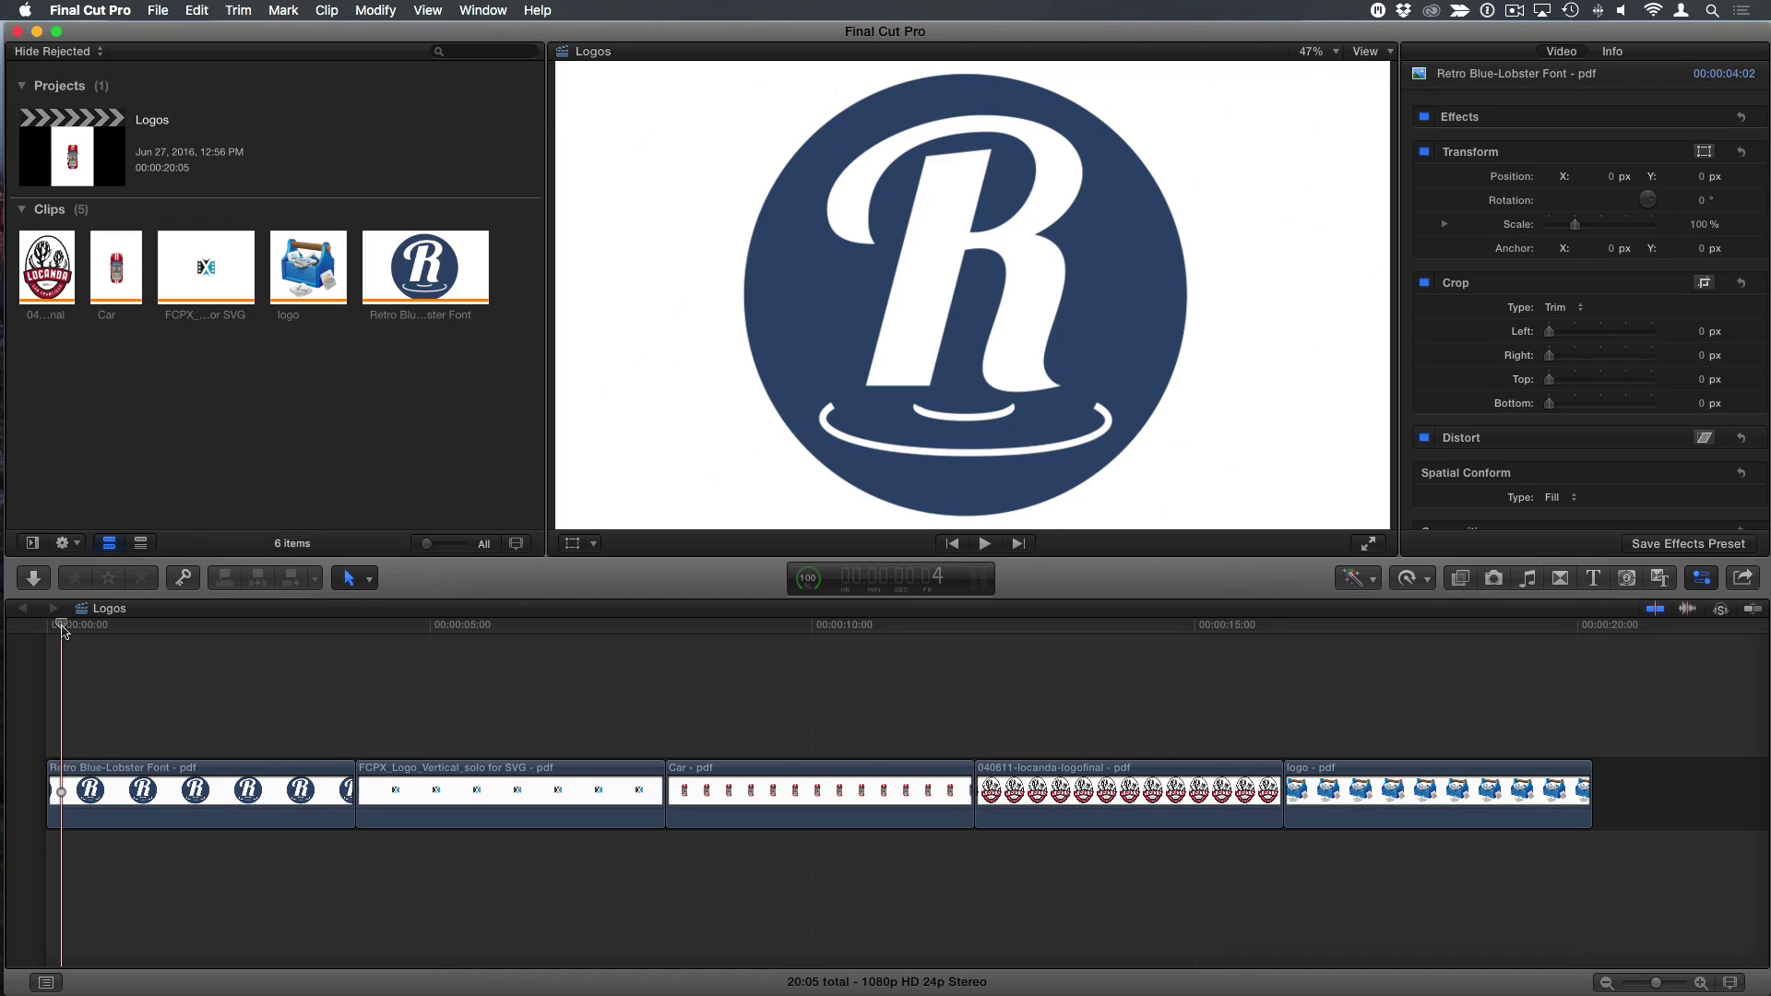
- Open Final Cut Pro's Media Import window on the 4-Vector Artwork folder
{"action": "key", "text": "super+i"}
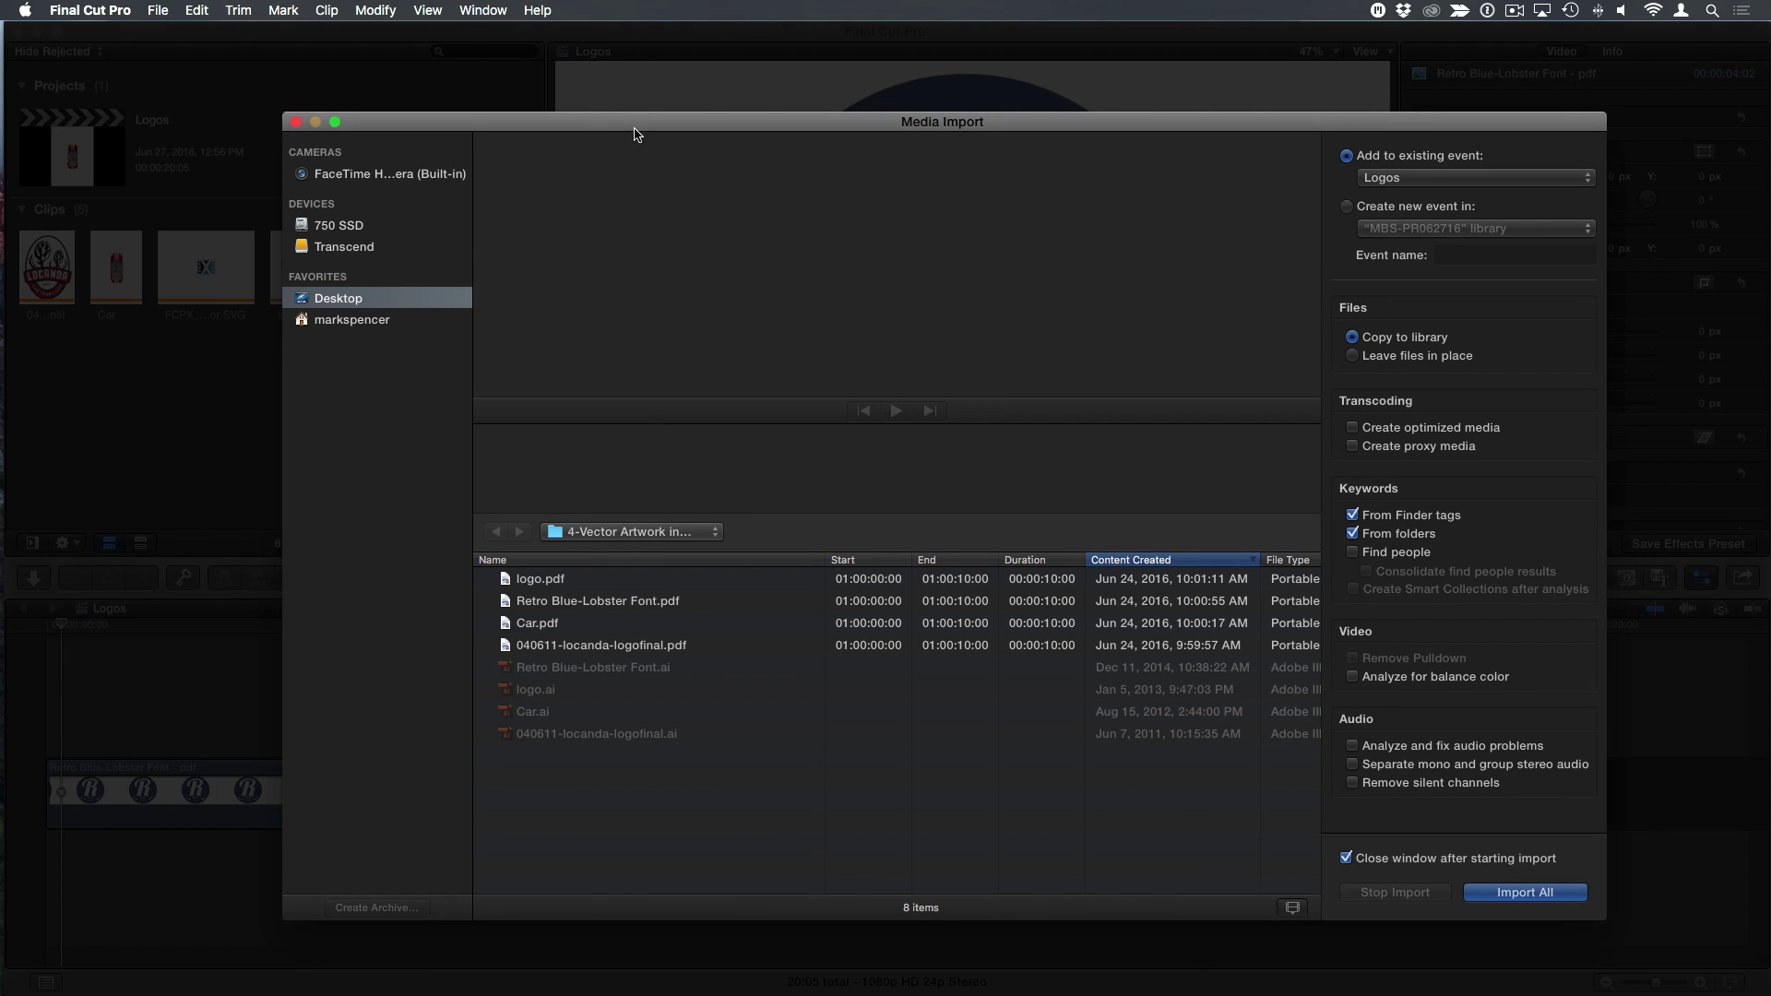
- Preview logo.pdf, Retro Blue-Lobster Font.pdf, Car.pdf and the Locanda logo, then close without importing
{"action": "left_click_drag", "start_coordinate": [636, 129], "coordinate": [543, 96]}
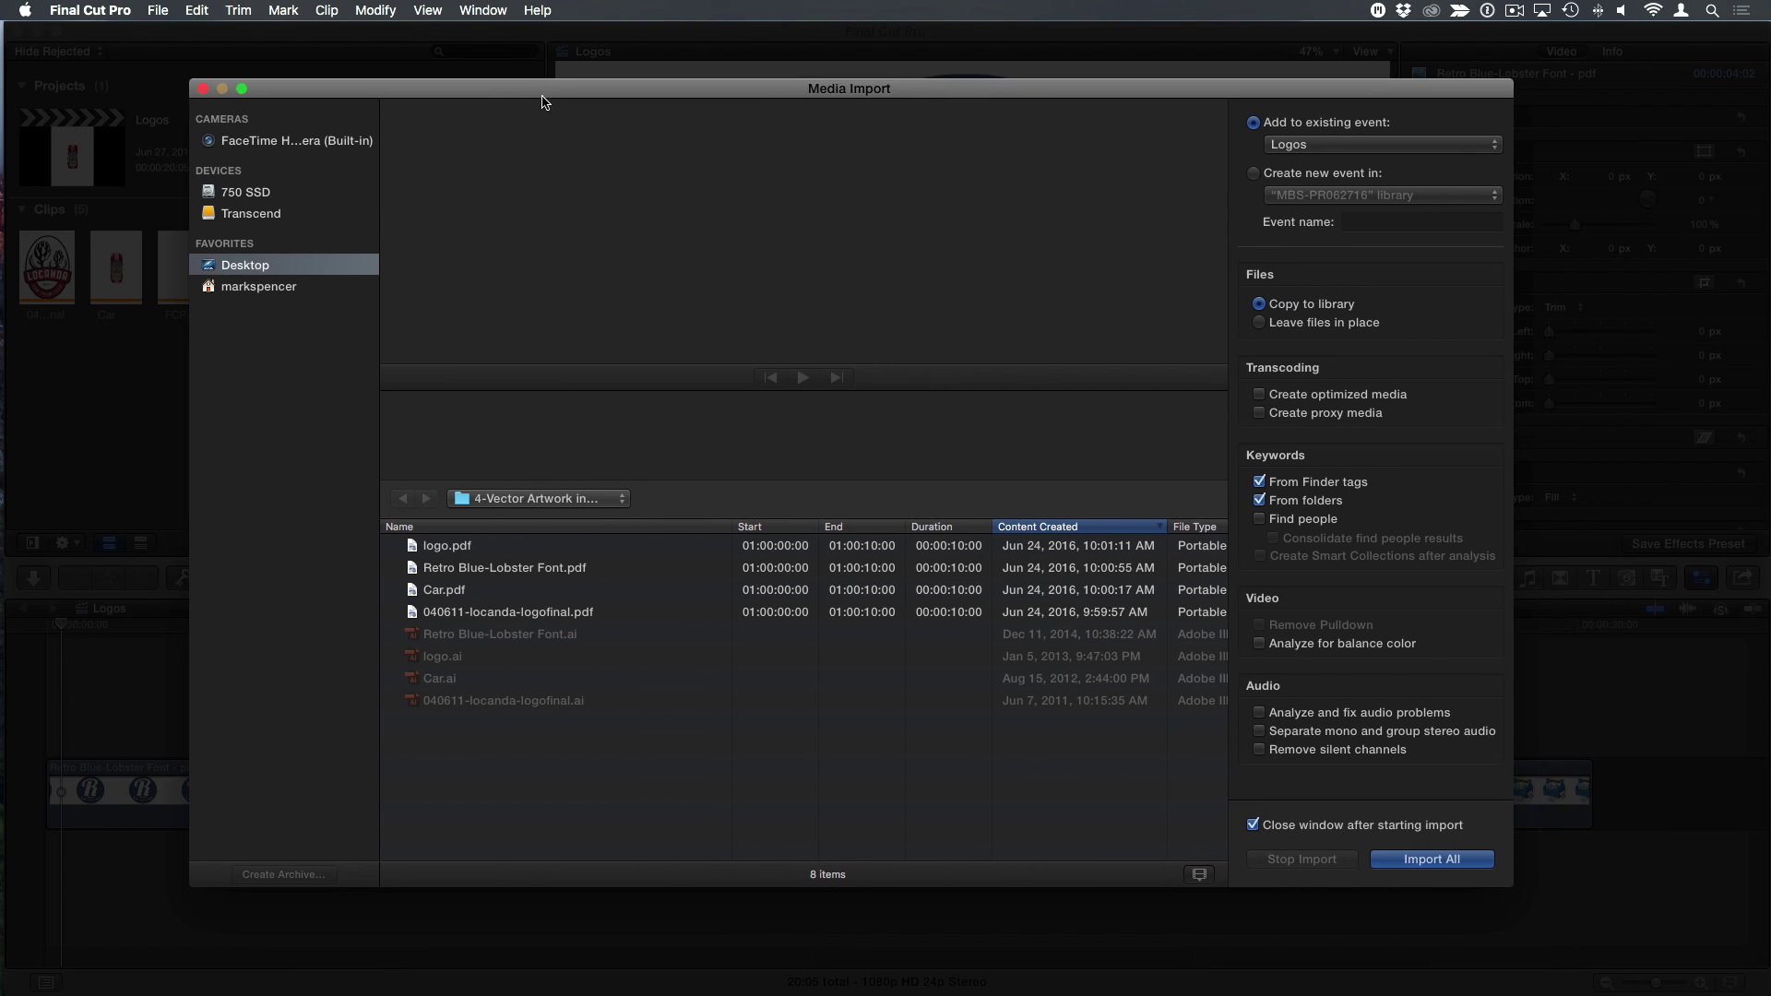
{"action": "left_click", "coordinate": [444, 549]}
{"action": "left_click", "coordinate": [449, 569]}
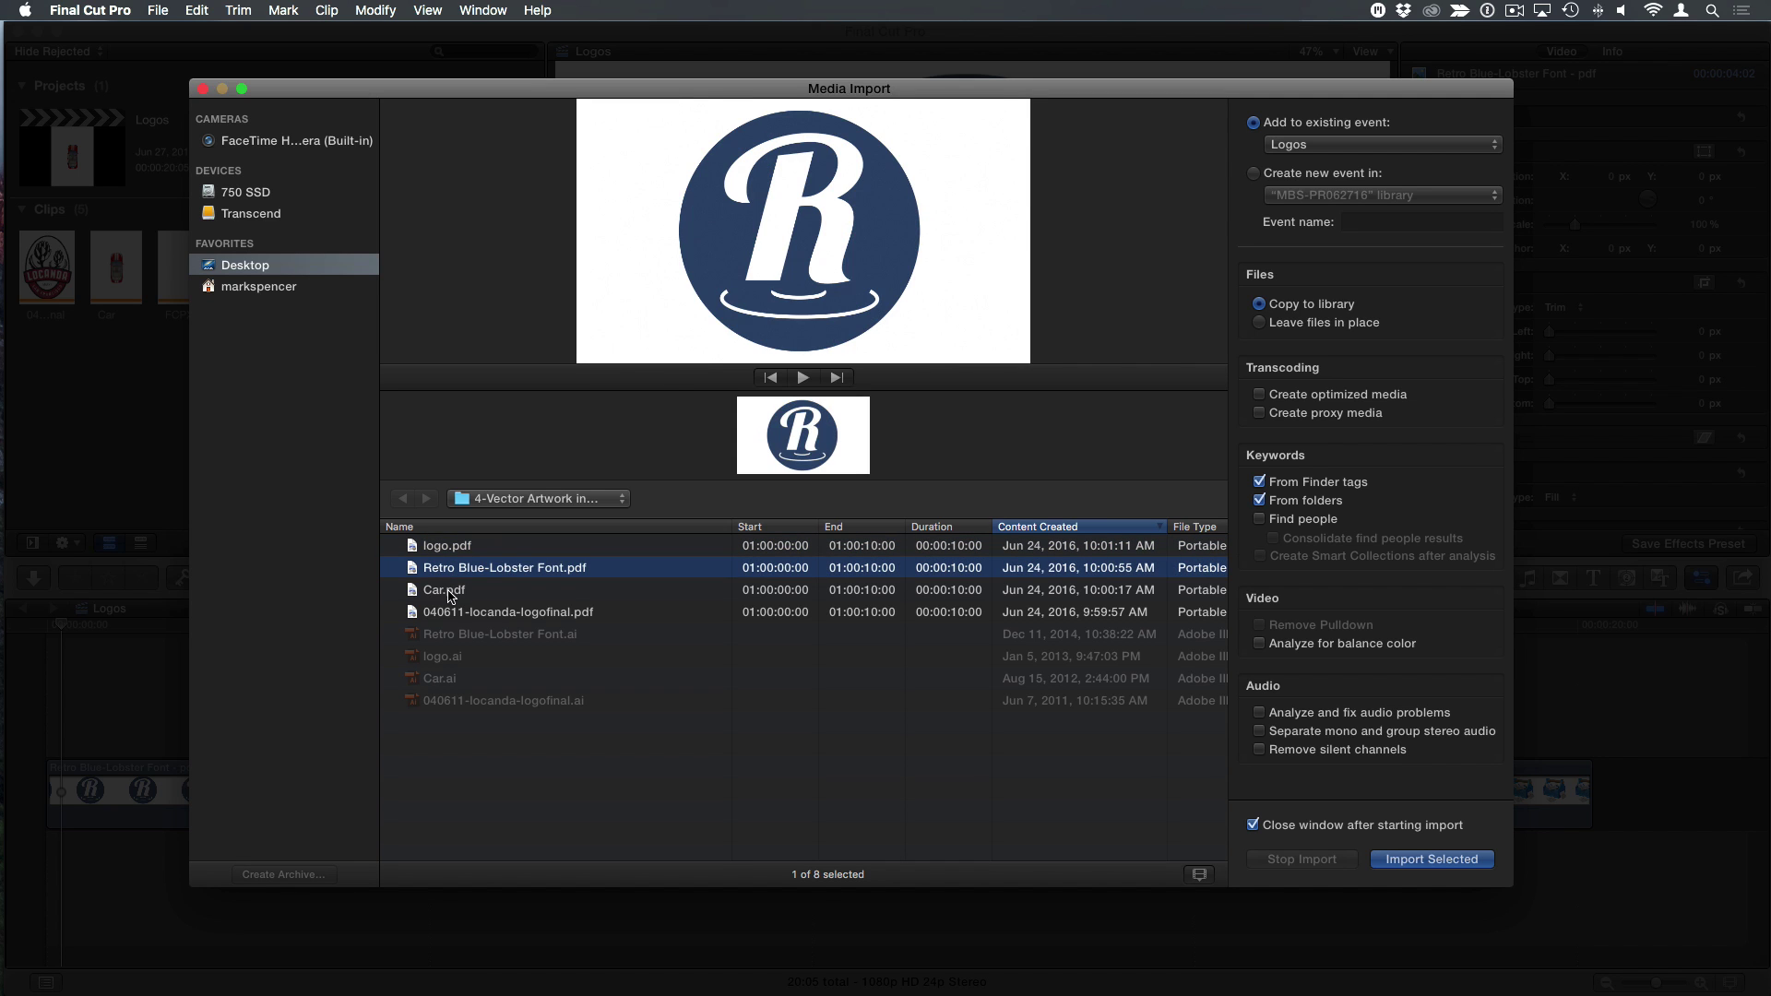
{"action": "left_click", "coordinate": [445, 589]}
{"action": "left_click", "coordinate": [456, 612]}
{"action": "left_click", "coordinate": [452, 592]}
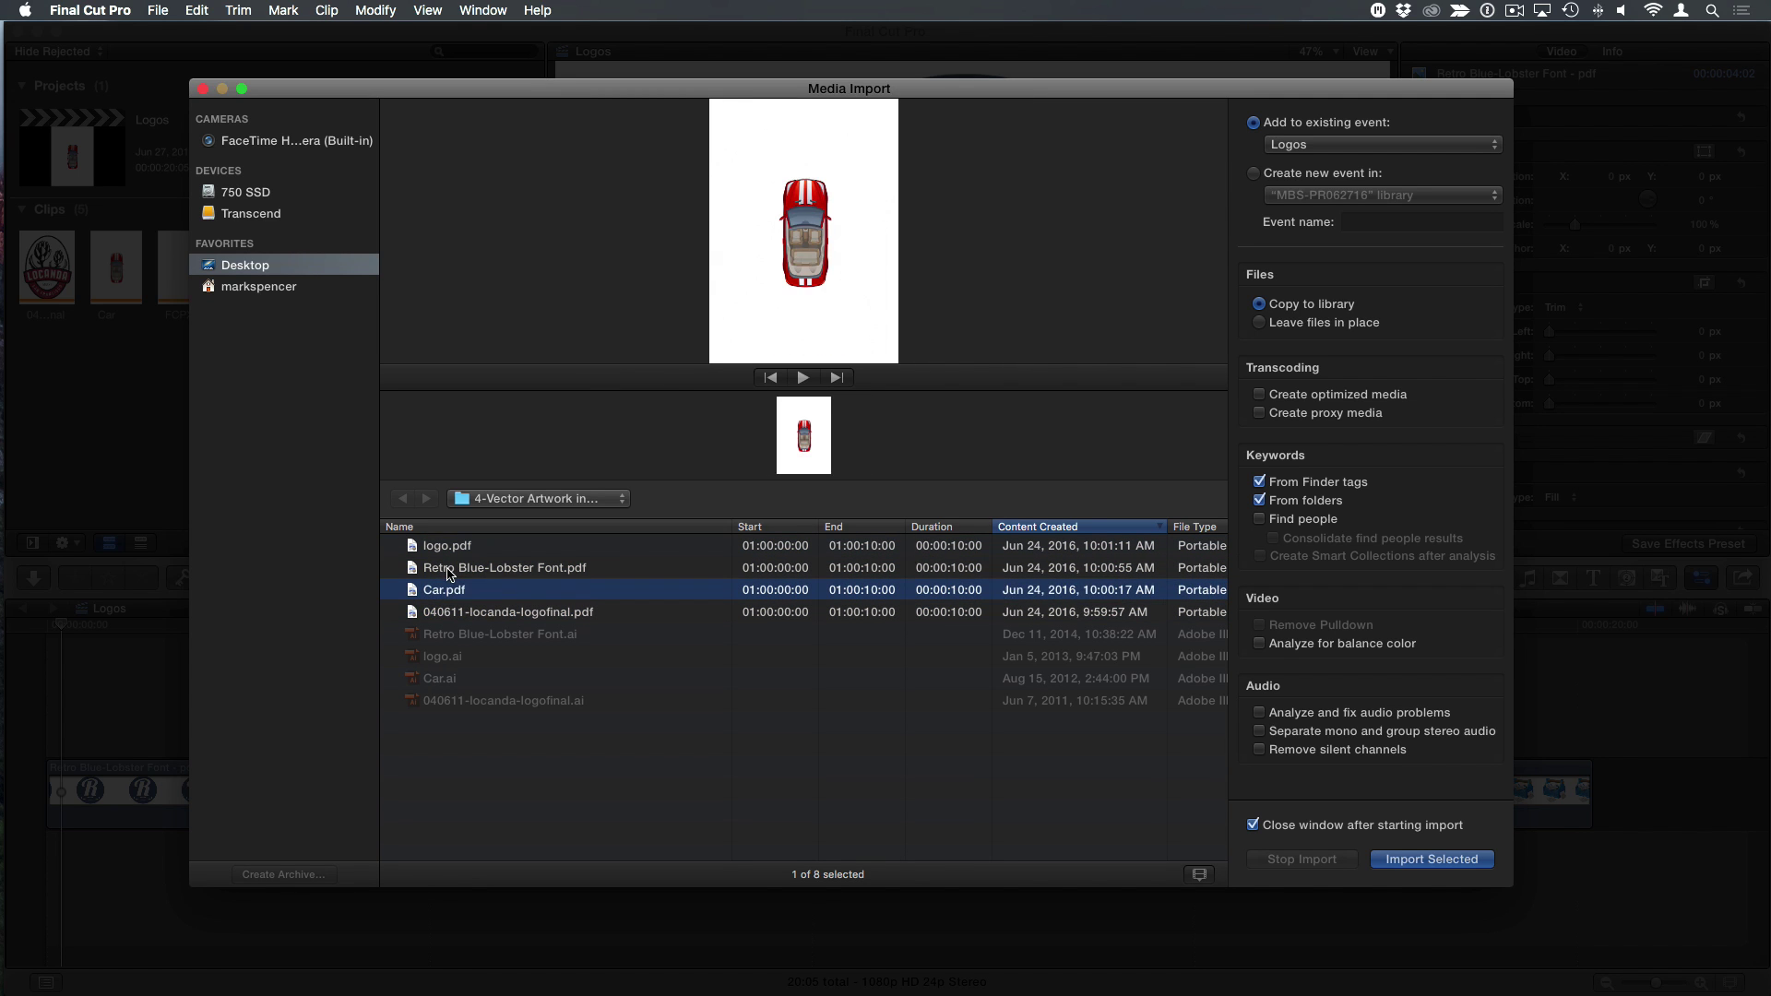
{"action": "left_click", "coordinate": [449, 569]}
{"action": "left_click", "coordinate": [447, 546]}
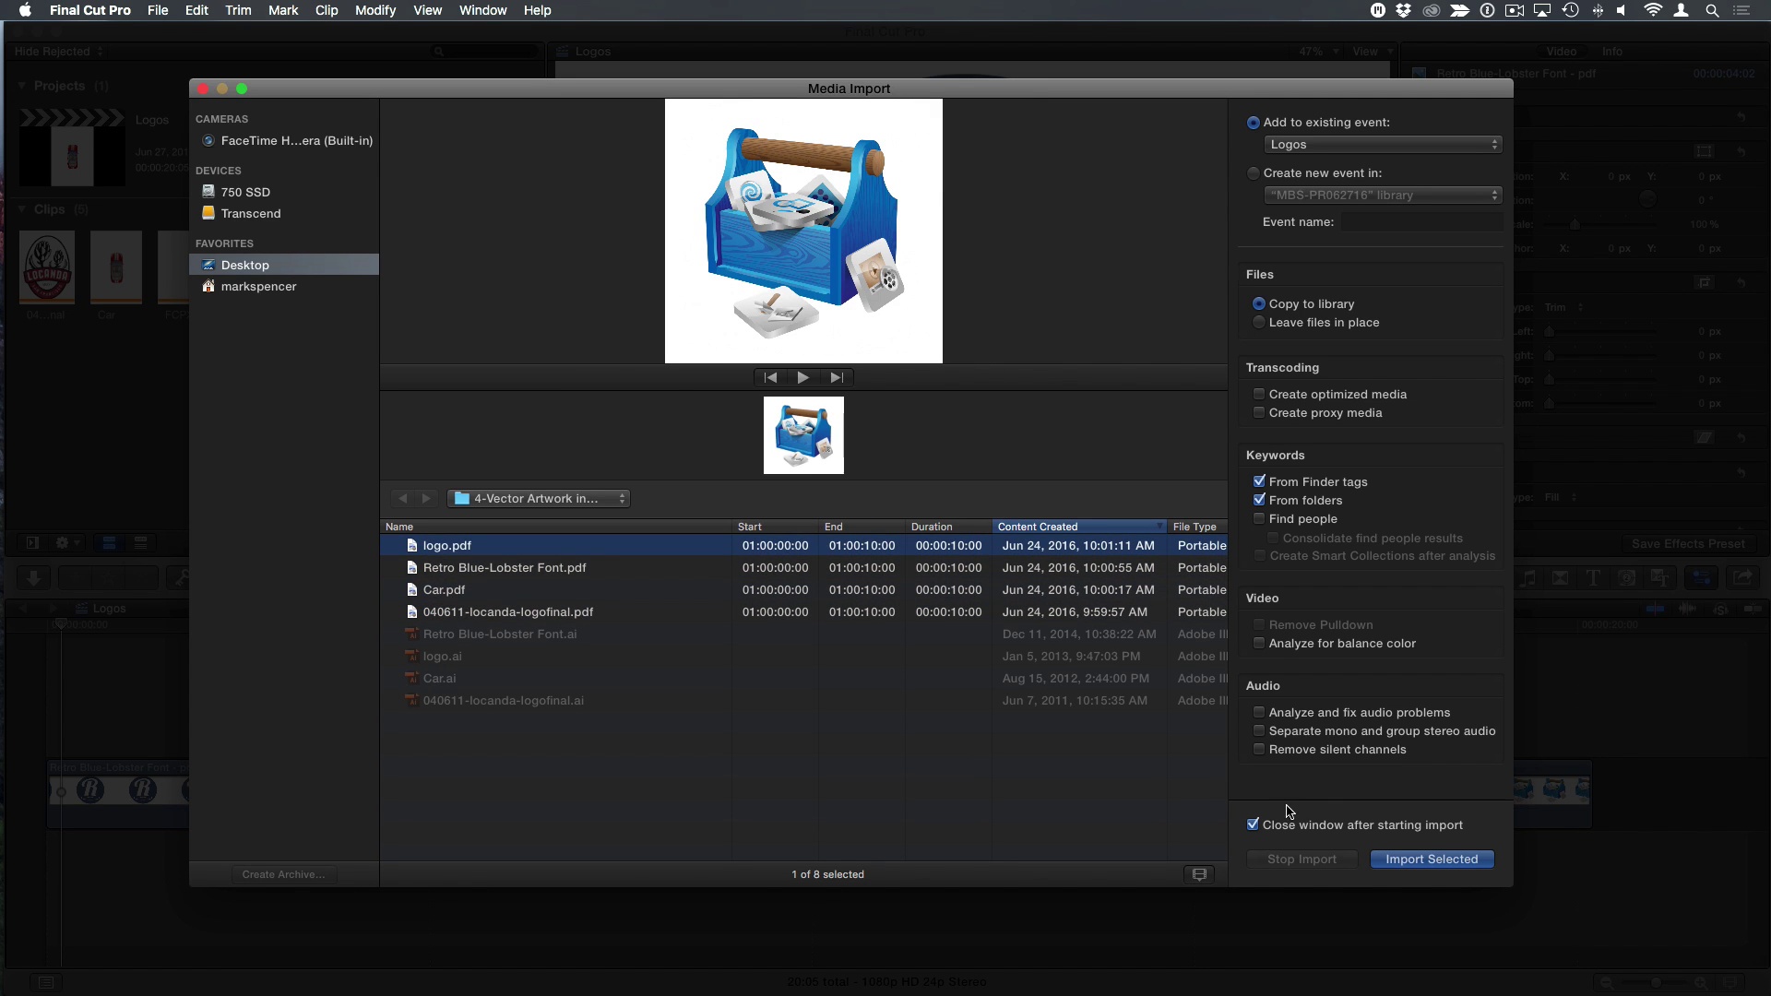
{"action": "left_click", "coordinate": [203, 89]}
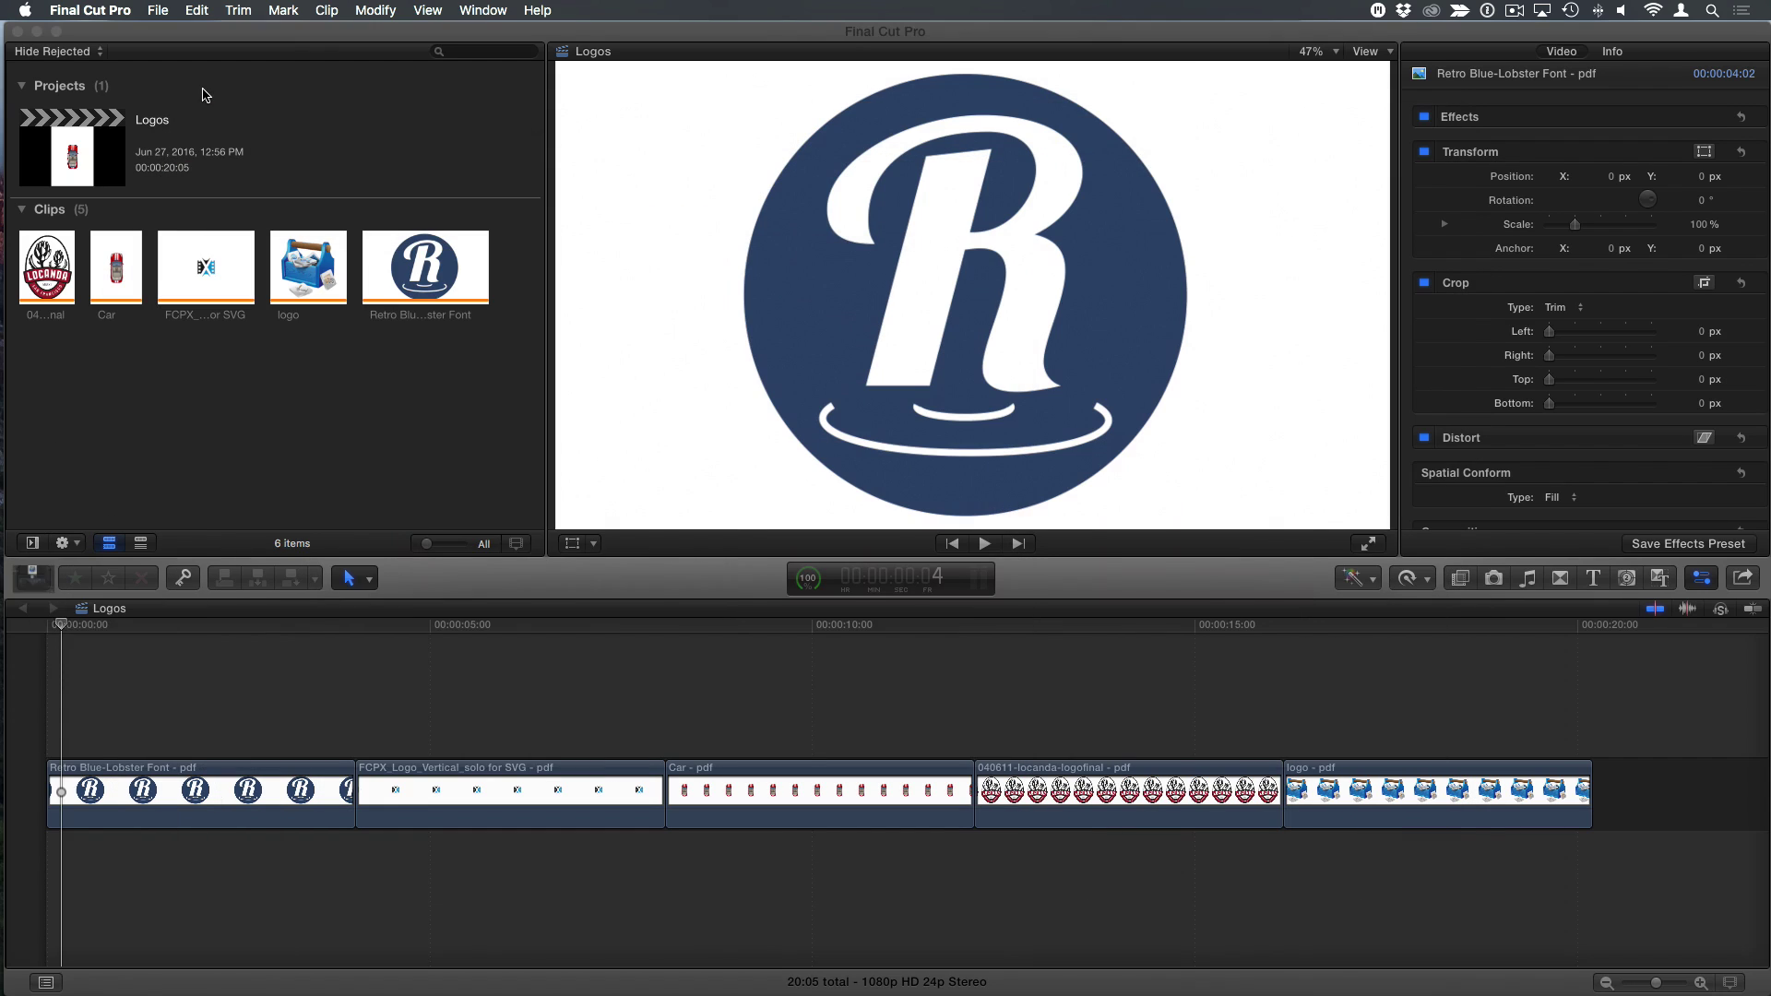
{"action": "left_click", "coordinate": [193, 625]}
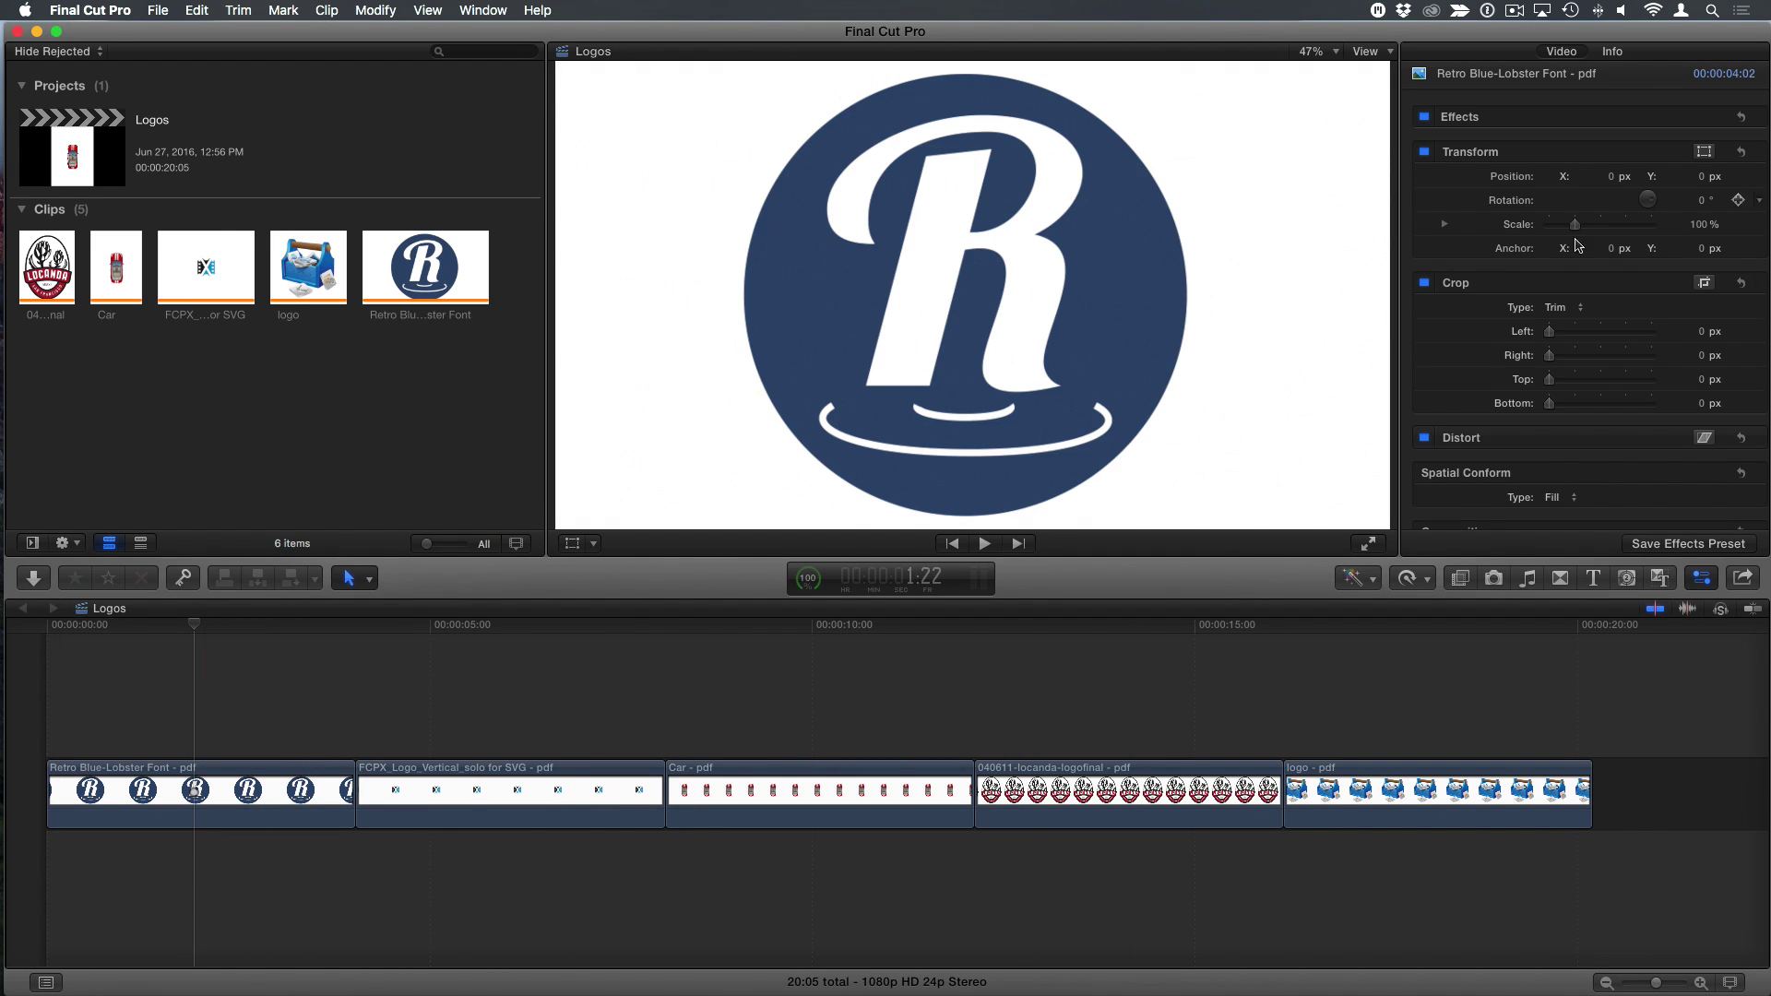
{"action": "left_click_drag", "start_coordinate": [1700, 231], "coordinate": [1426, 337]}
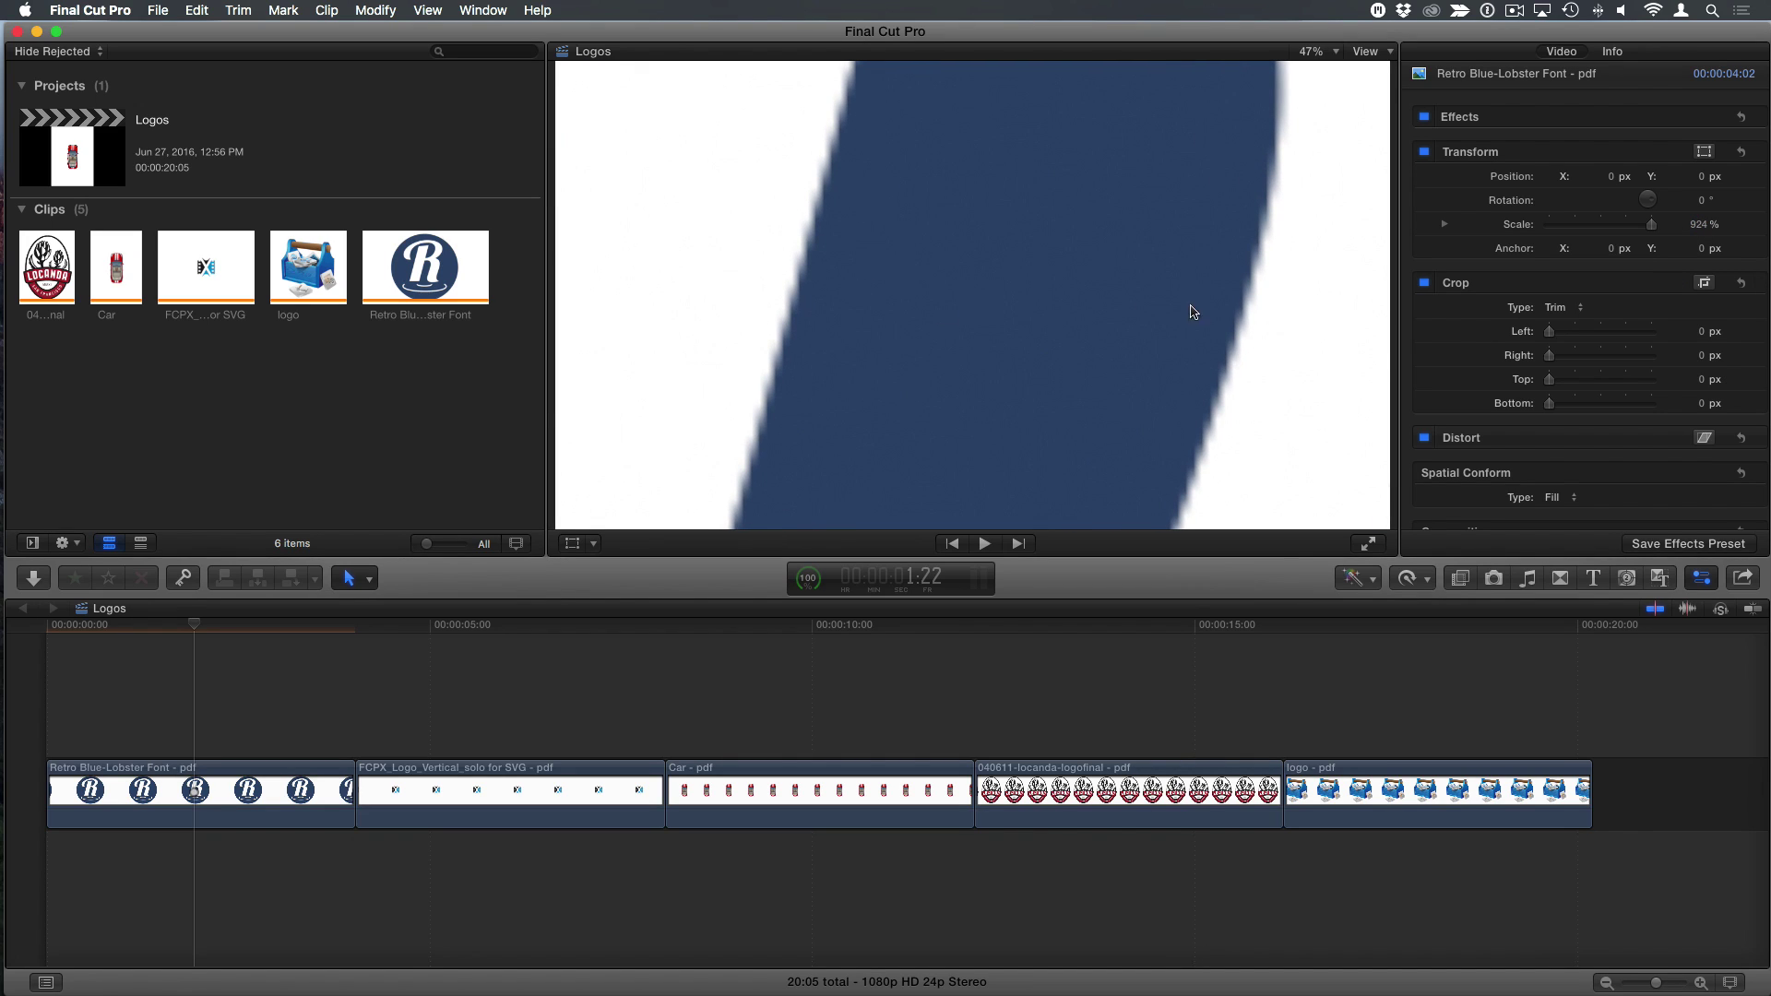
{"action": "left_click", "coordinate": [1742, 152]}
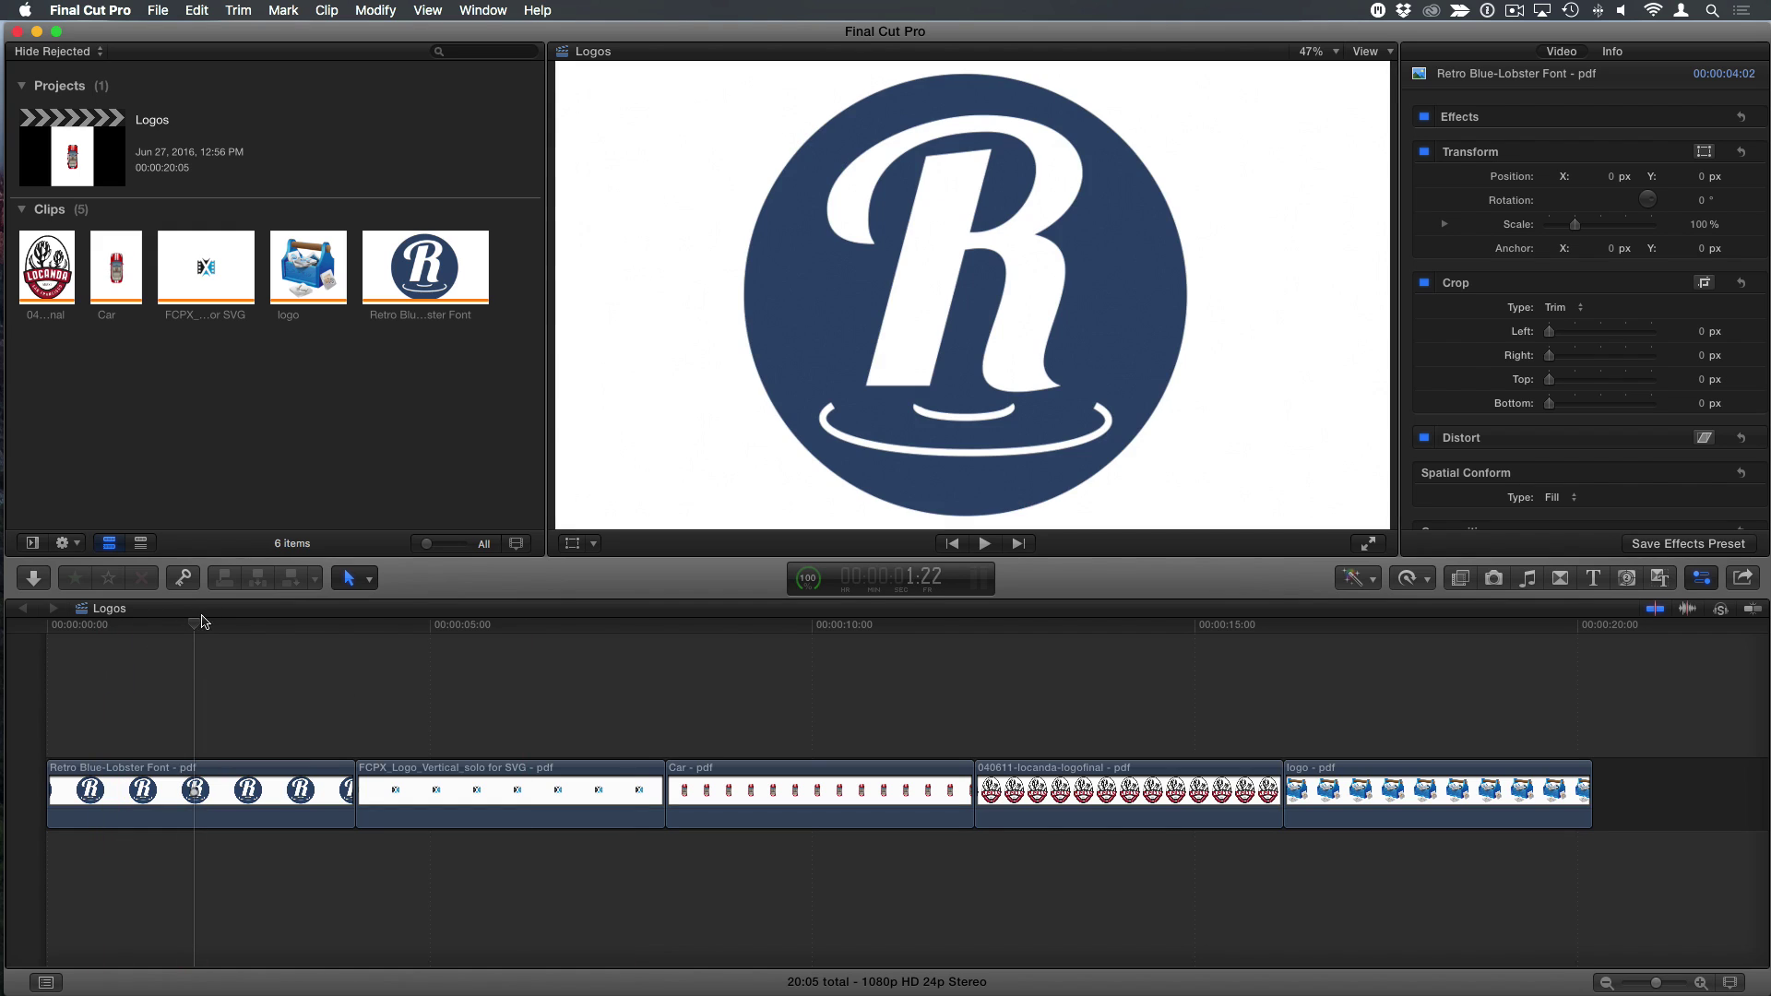
{"action": "left_click", "coordinate": [1115, 634]}
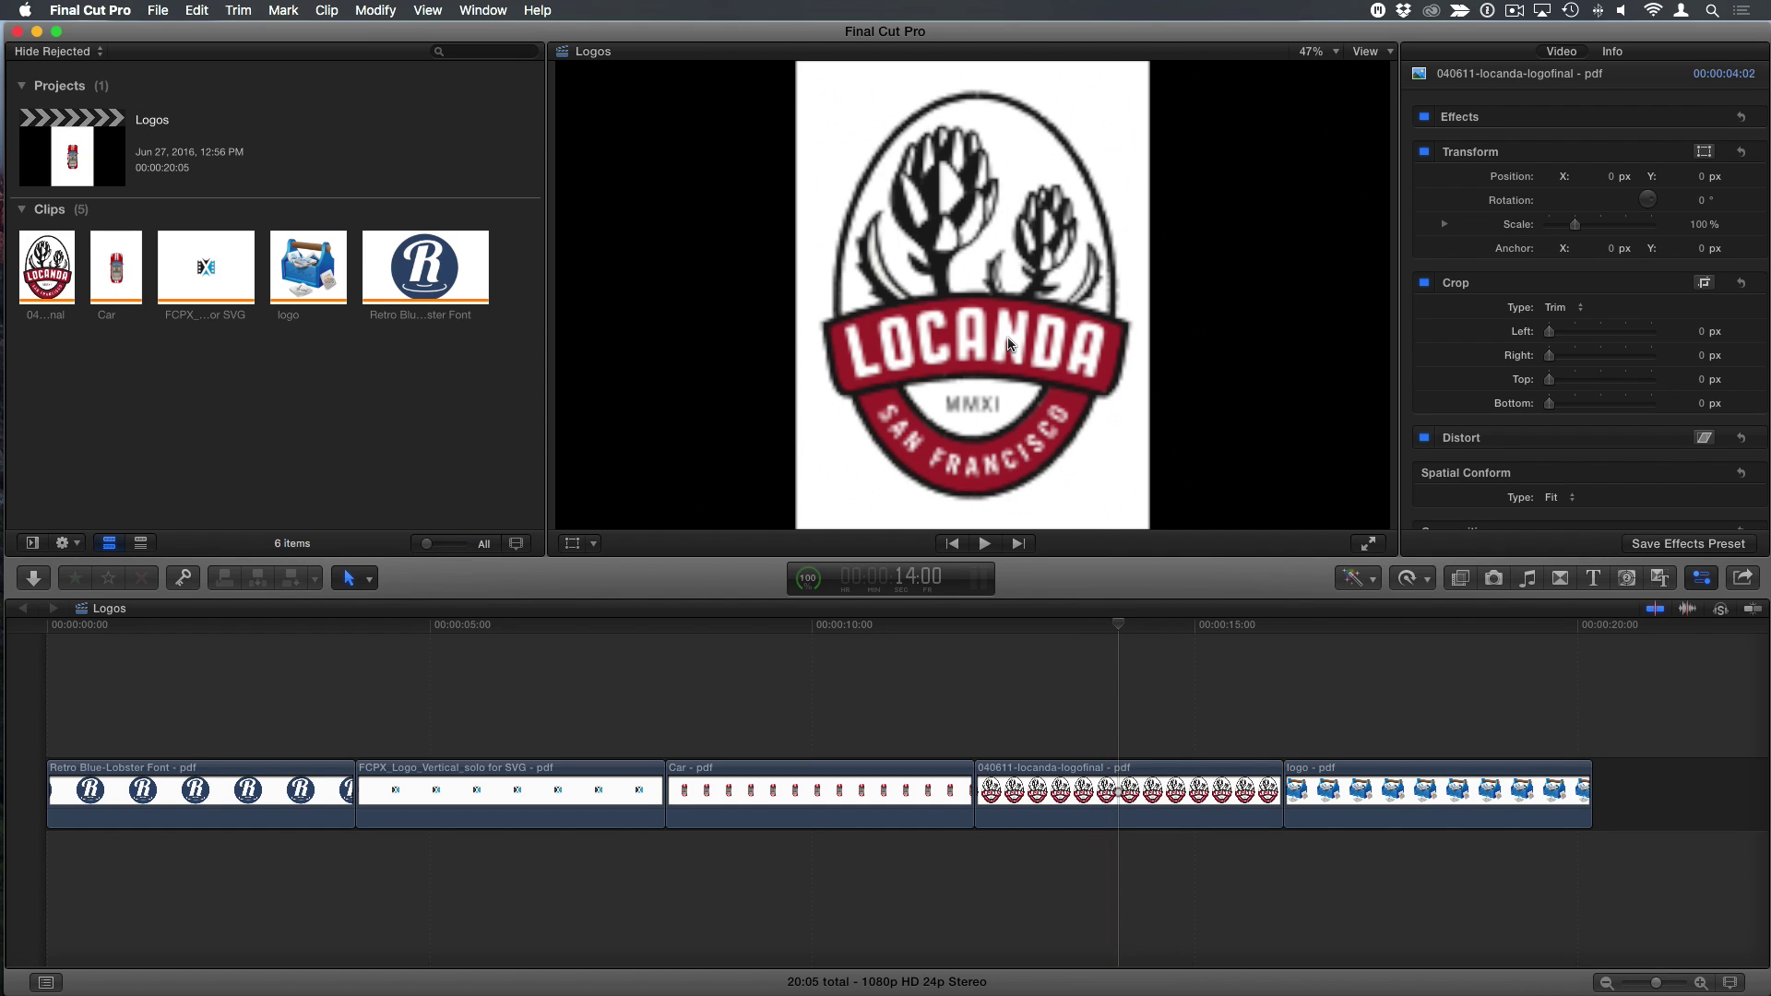
{"action": "left_click", "coordinate": [194, 630]}
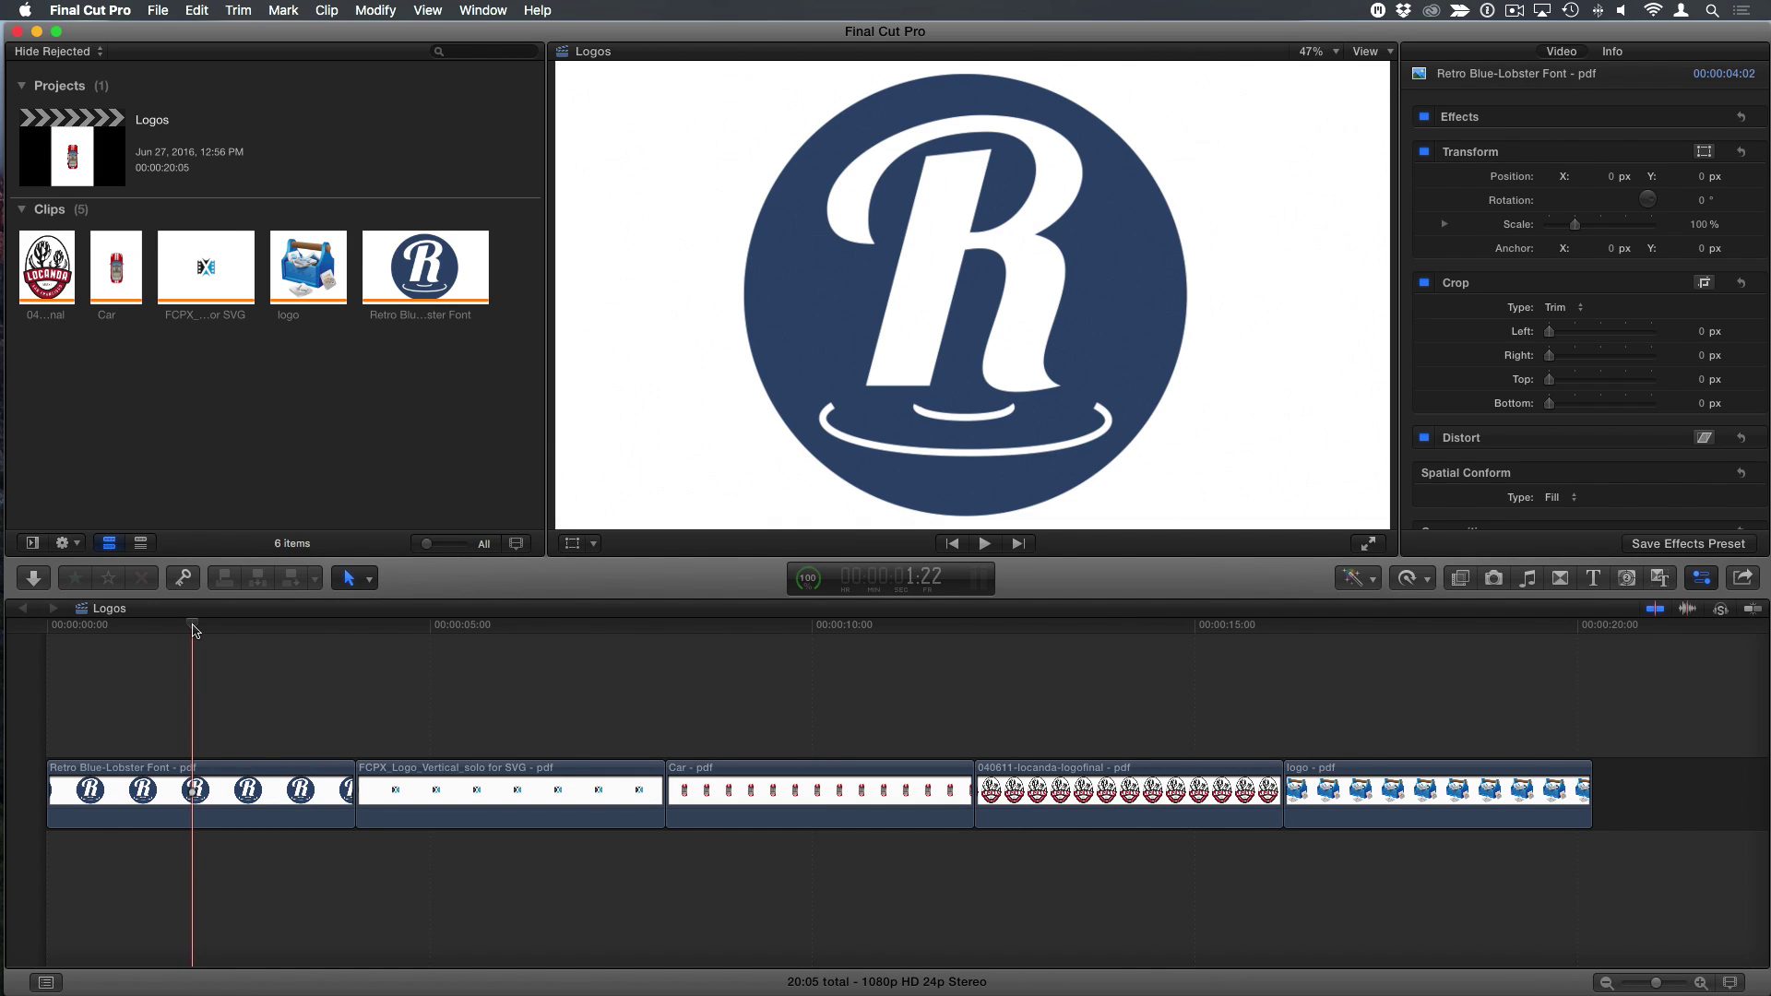
- In Motion, create a new Final Cut Generator project
{"action": "key", "text": "super+Tab"}
{"action": "key", "text": "super+Tab"}
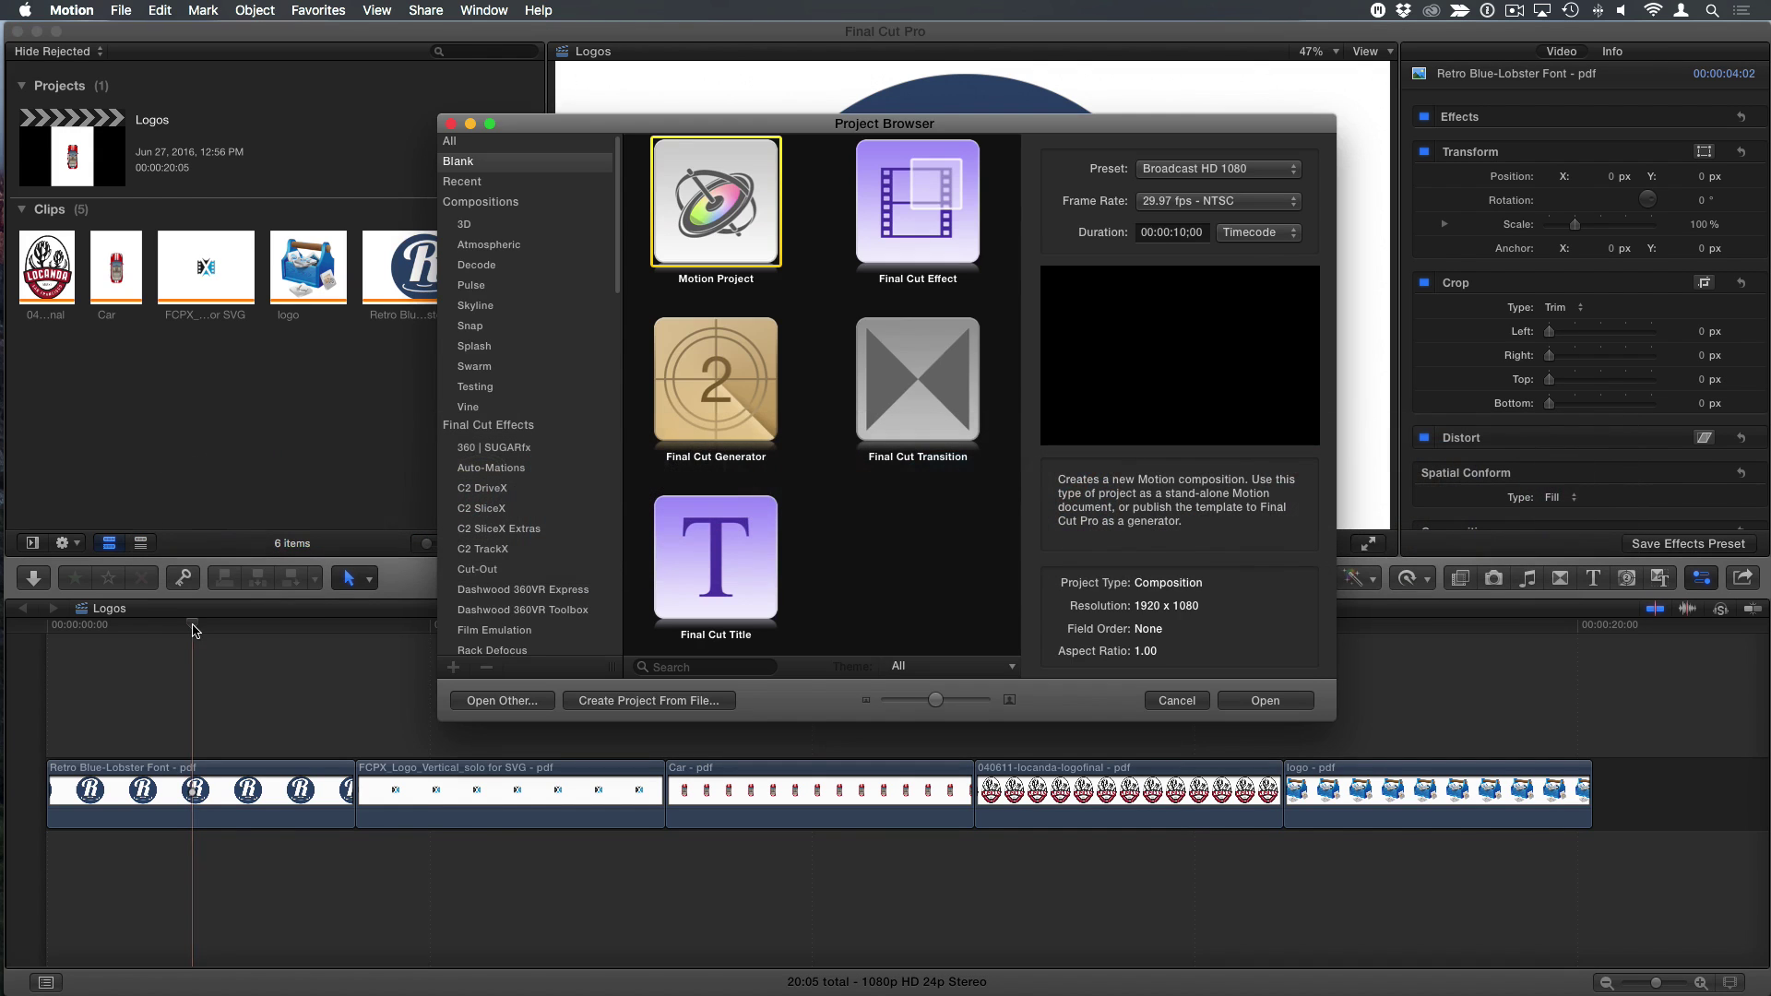
{"action": "left_click", "coordinate": [730, 413]}
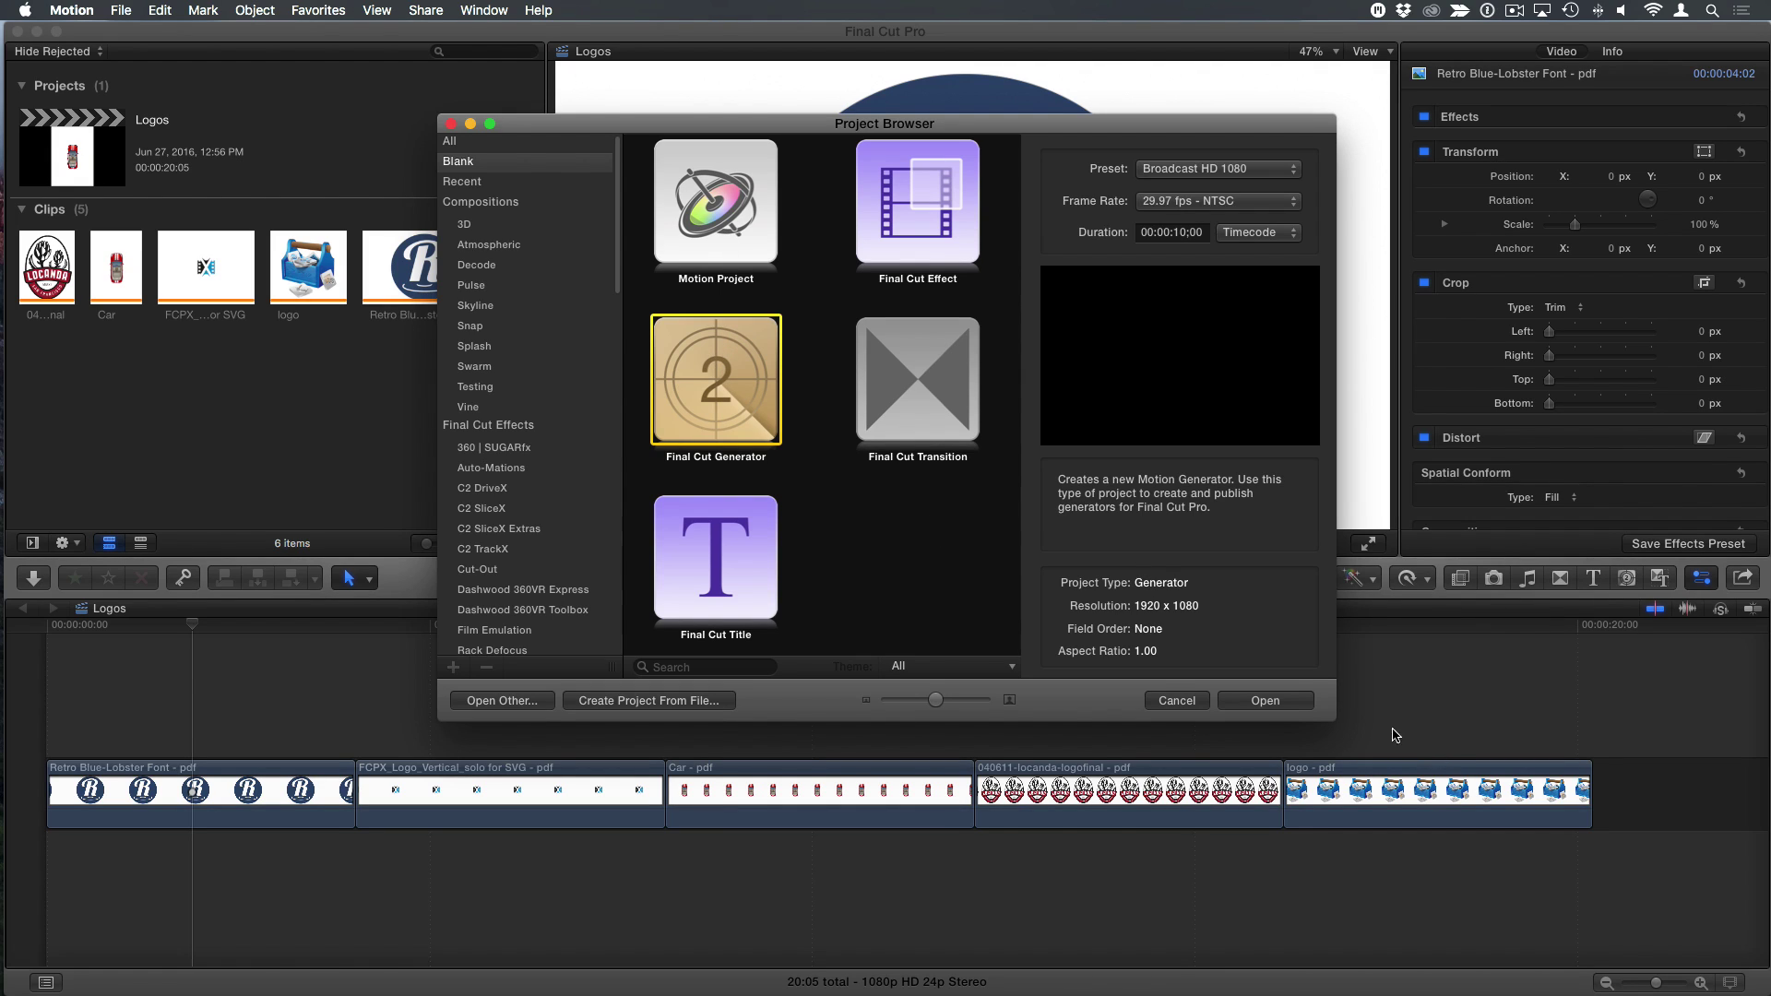
{"action": "left_click", "coordinate": [1265, 701]}
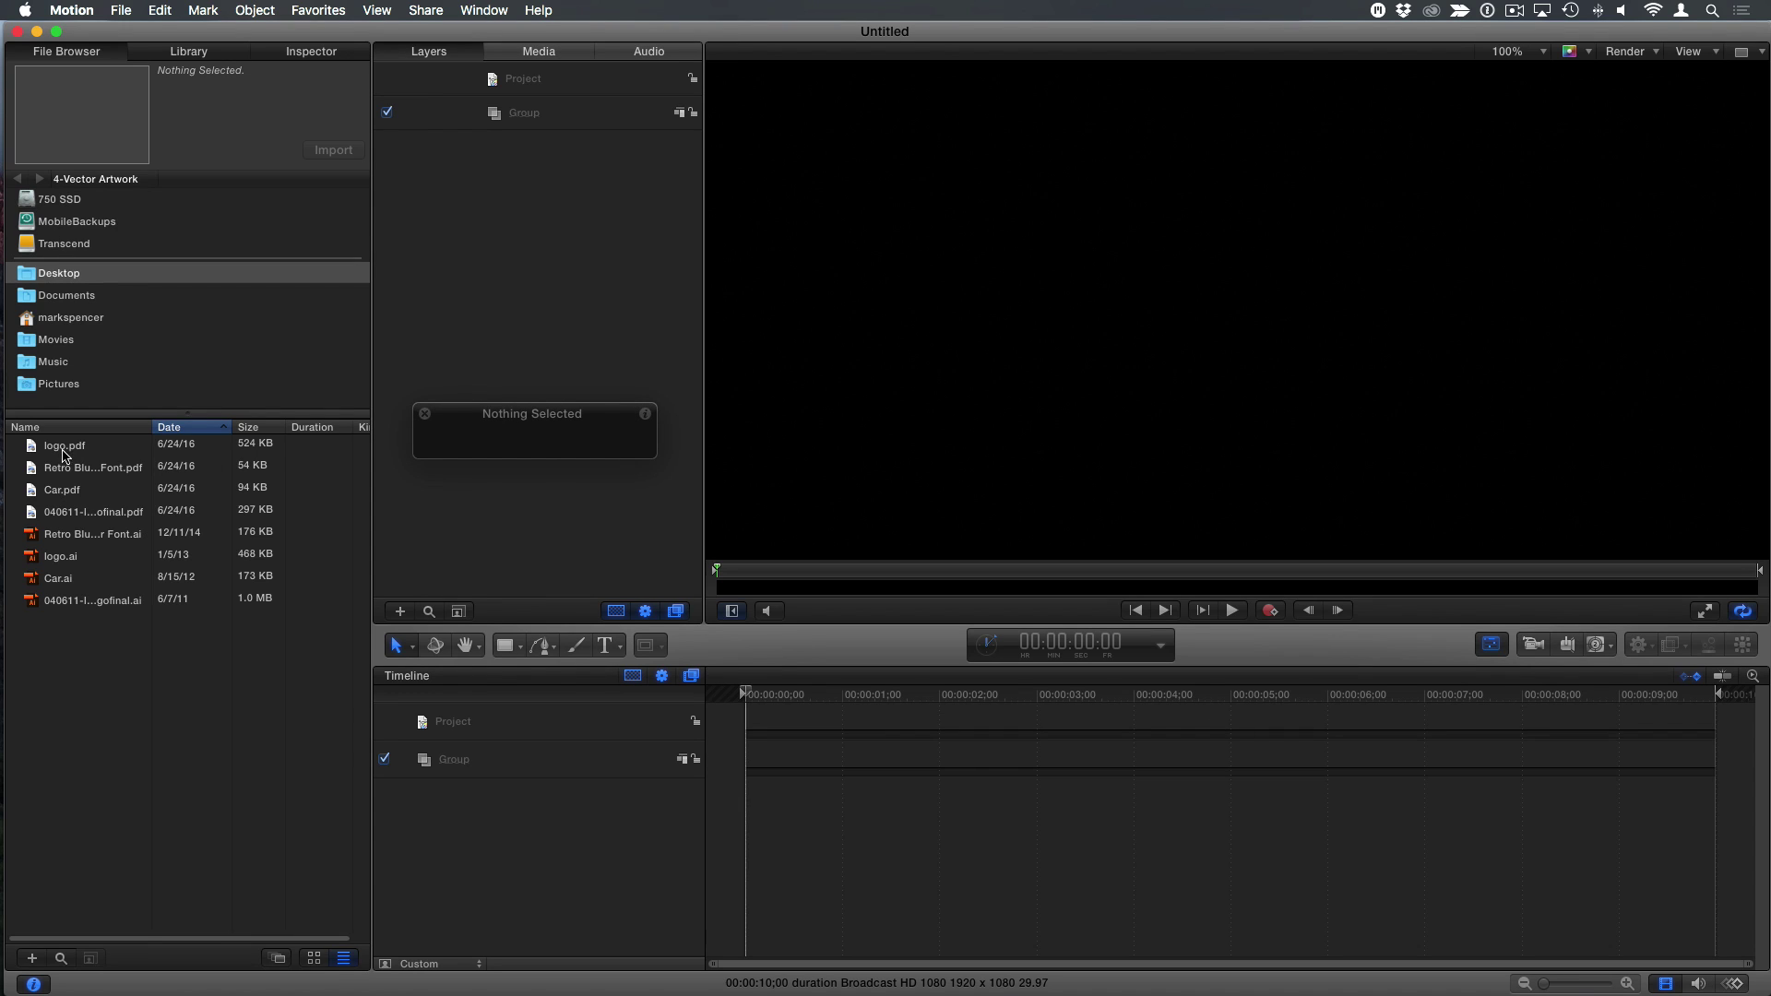
- Preview the logo AI files in the File Browser, ending on Retro Blue-Lobster Font.ai, then return to Final Cut Pro
{"action": "left_click", "coordinate": [65, 450]}
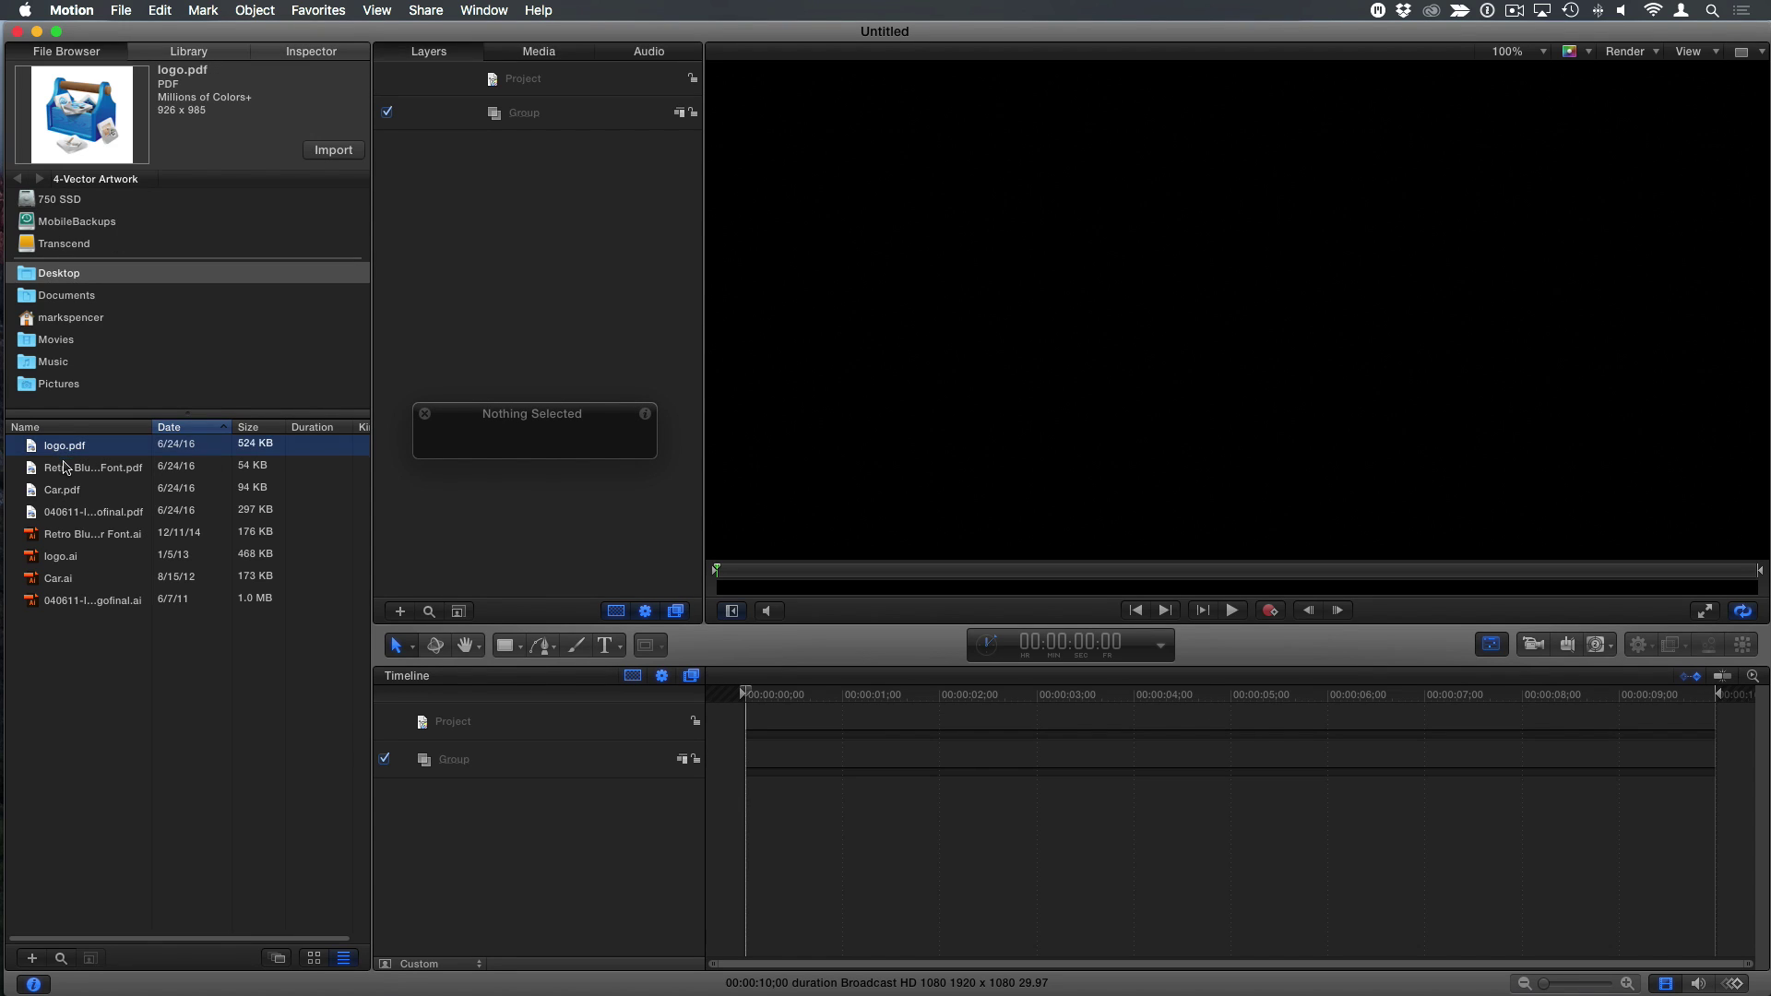
{"action": "left_click", "coordinate": [78, 536]}
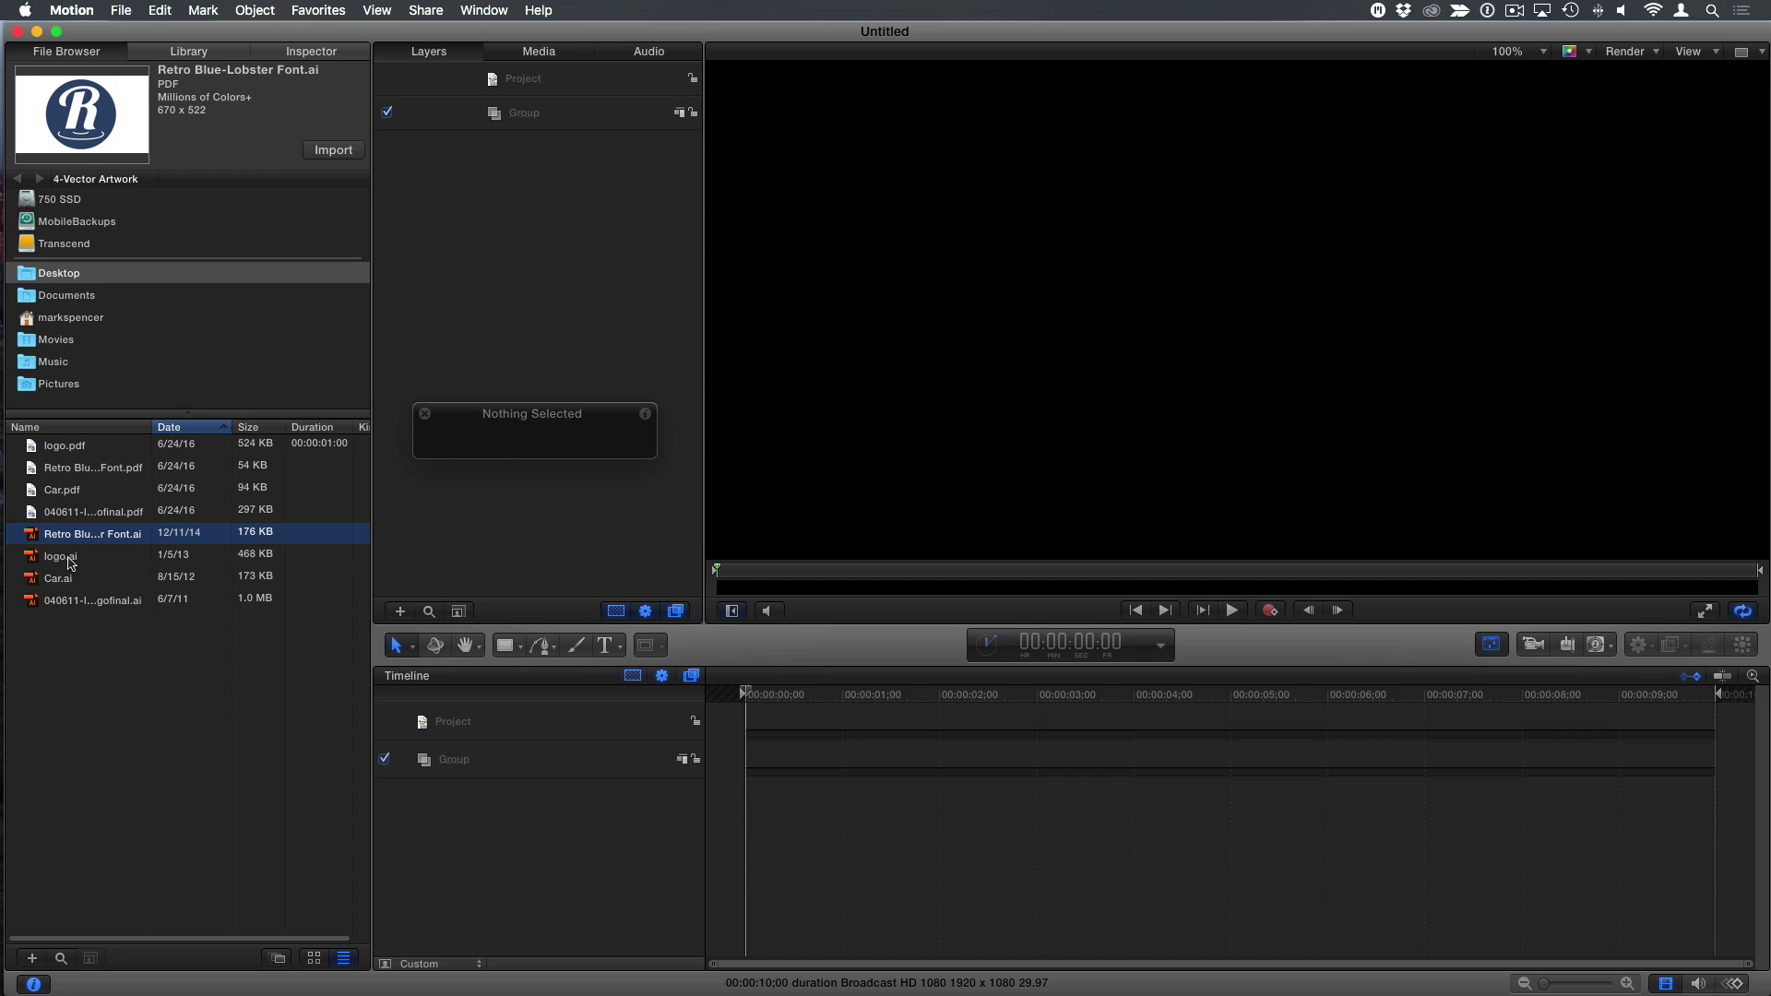
{"action": "left_click", "coordinate": [69, 558]}
{"action": "left_click", "coordinate": [63, 580]}
{"action": "left_click", "coordinate": [61, 604]}
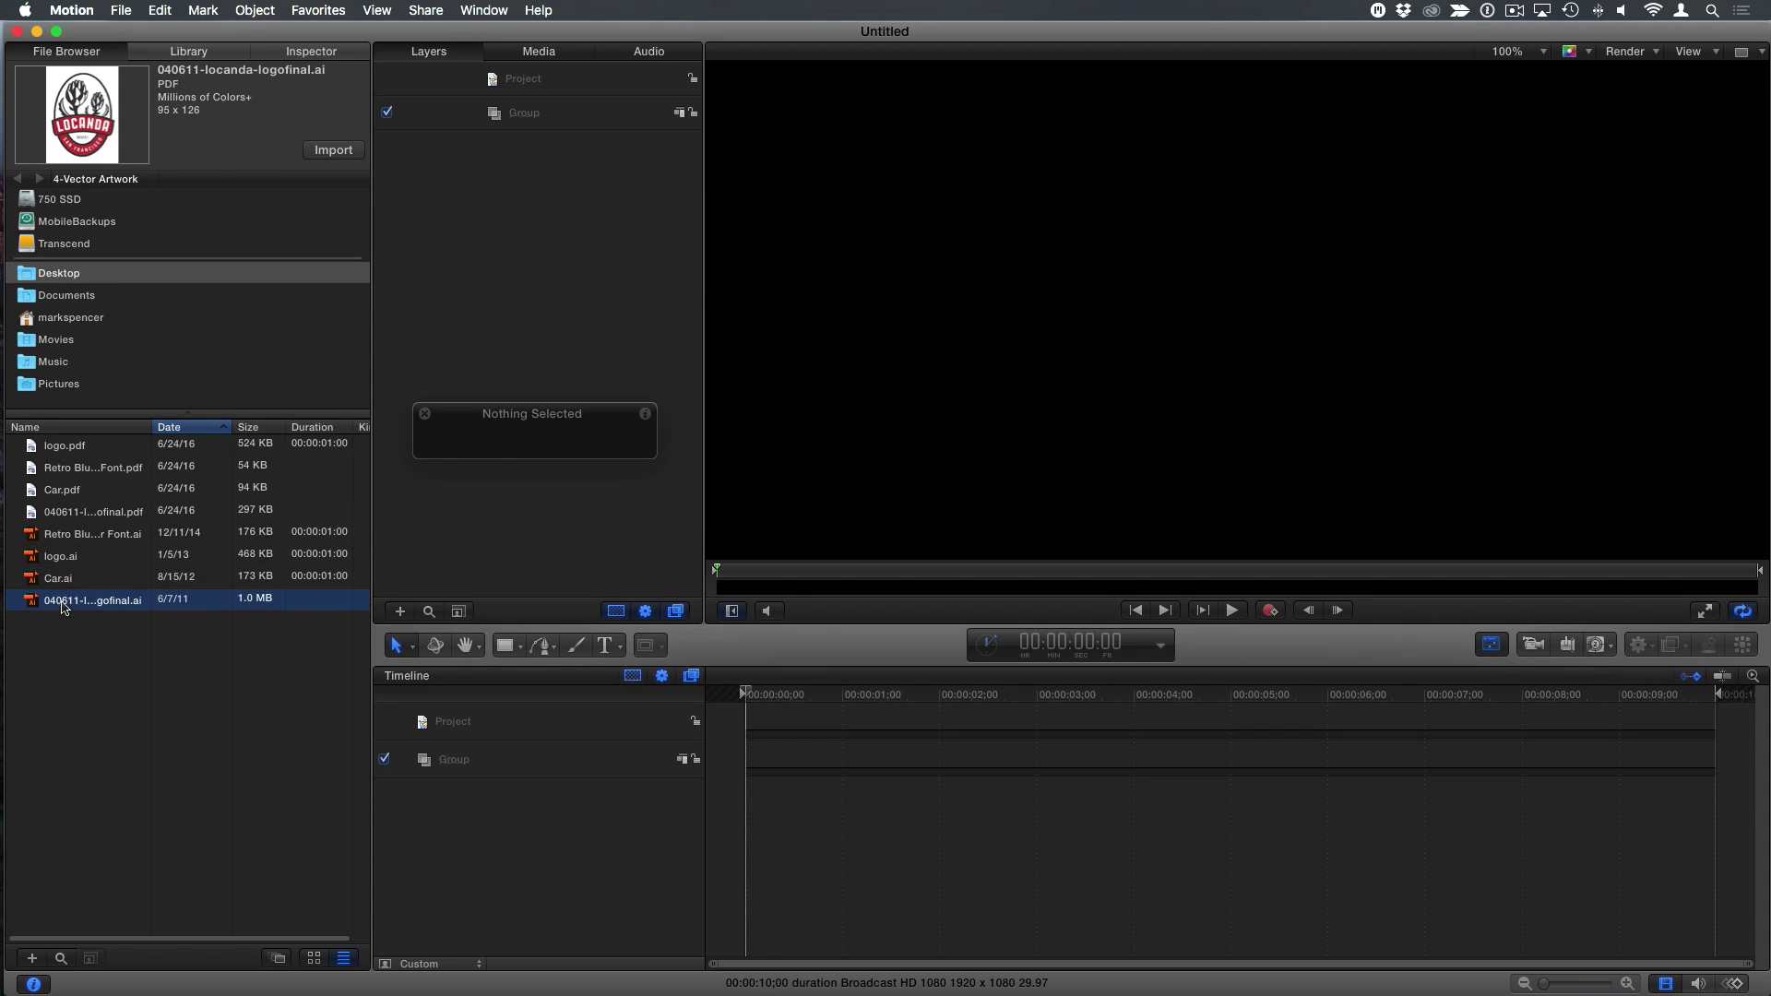
{"action": "left_click", "coordinate": [65, 579]}
{"action": "left_click", "coordinate": [64, 535]}
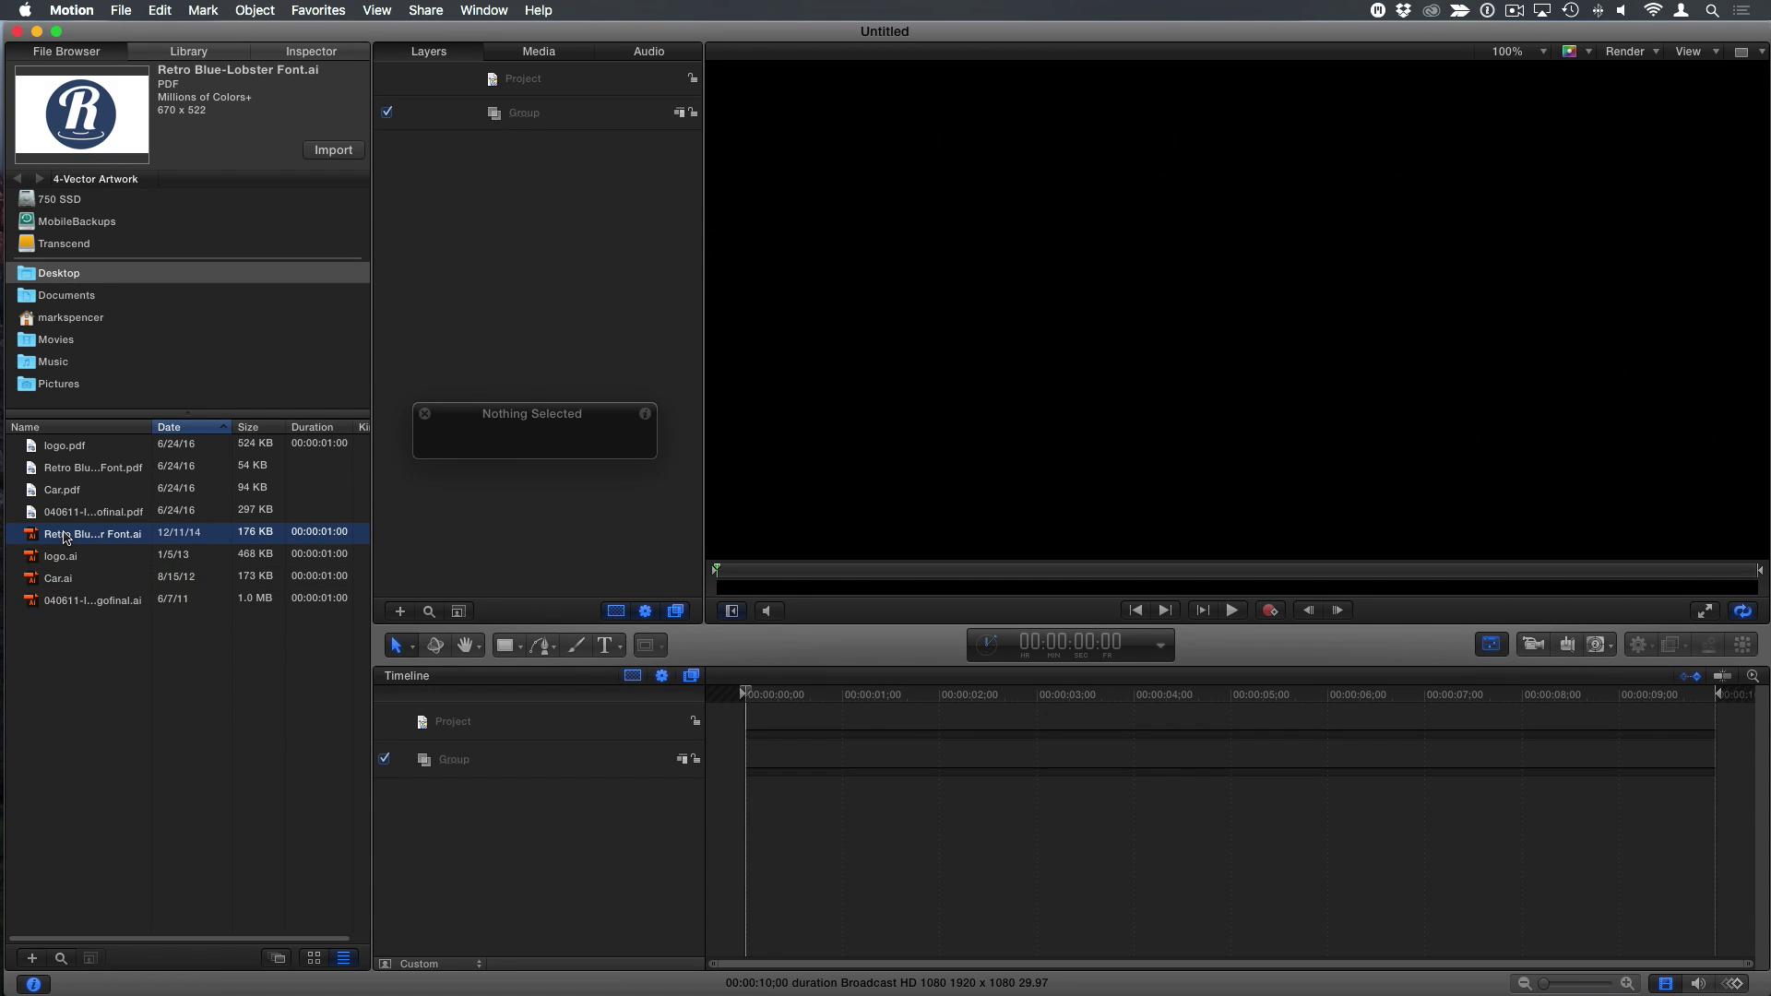
{"action": "left_click", "coordinate": [64, 559]}
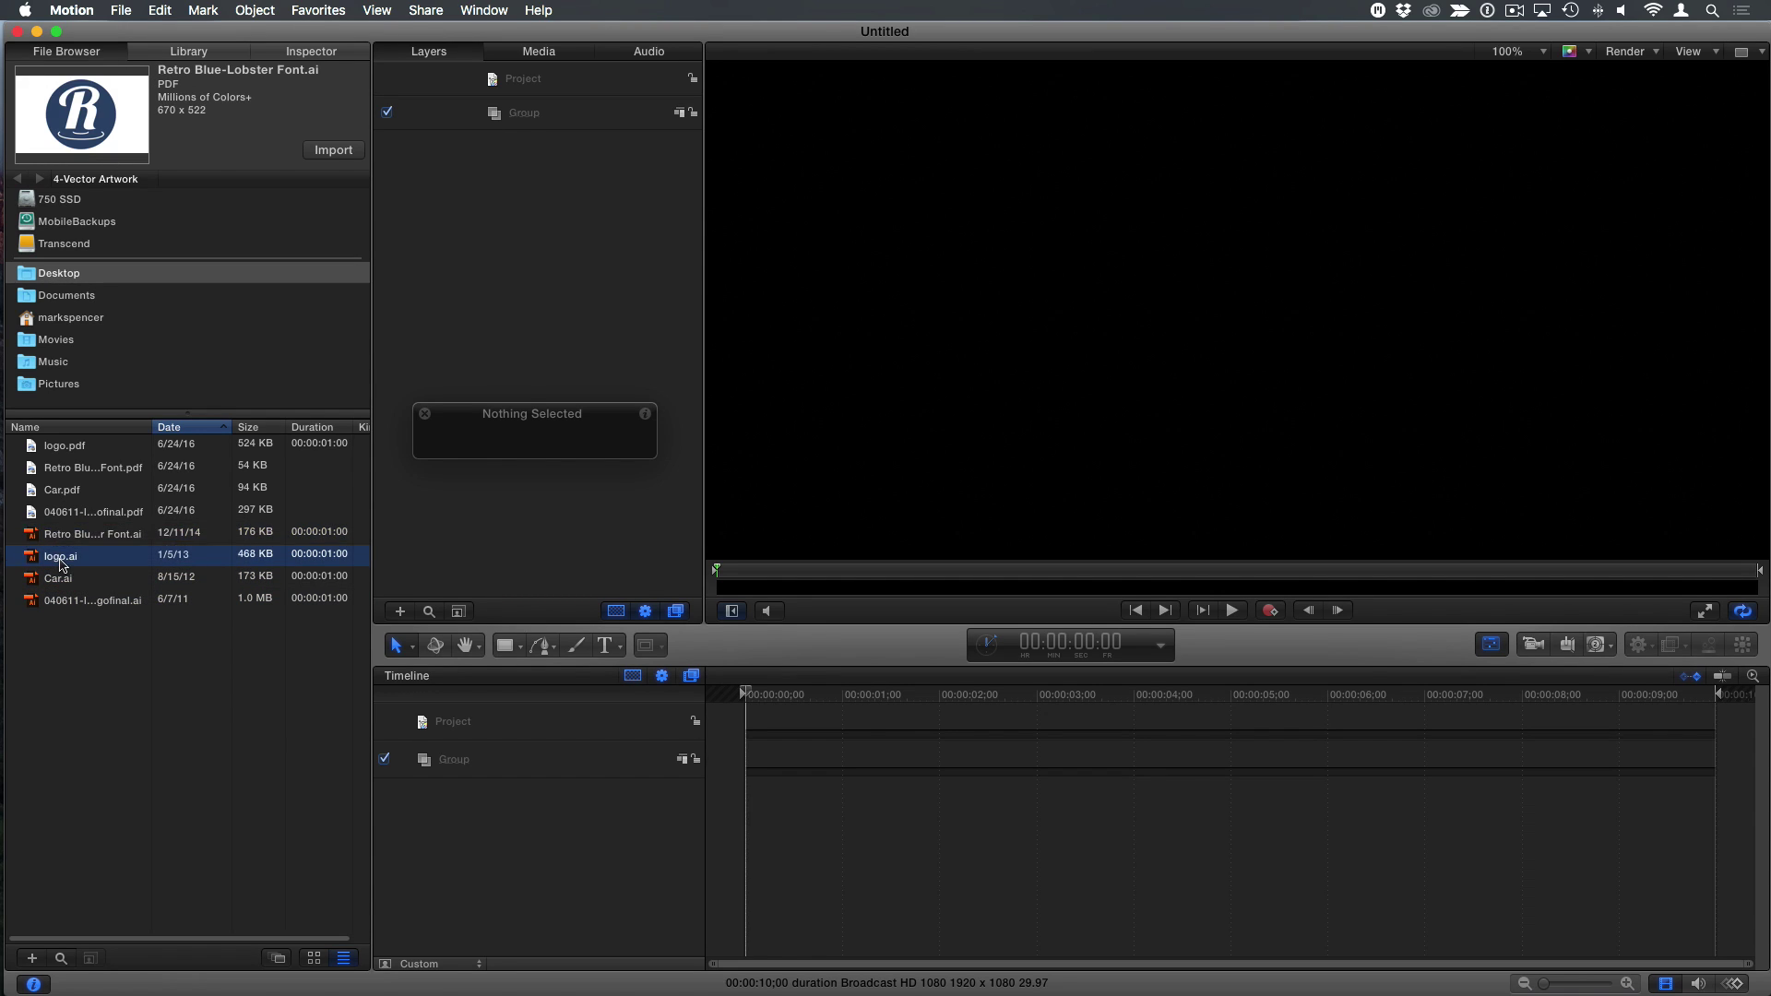
{"action": "left_click", "coordinate": [61, 535]}
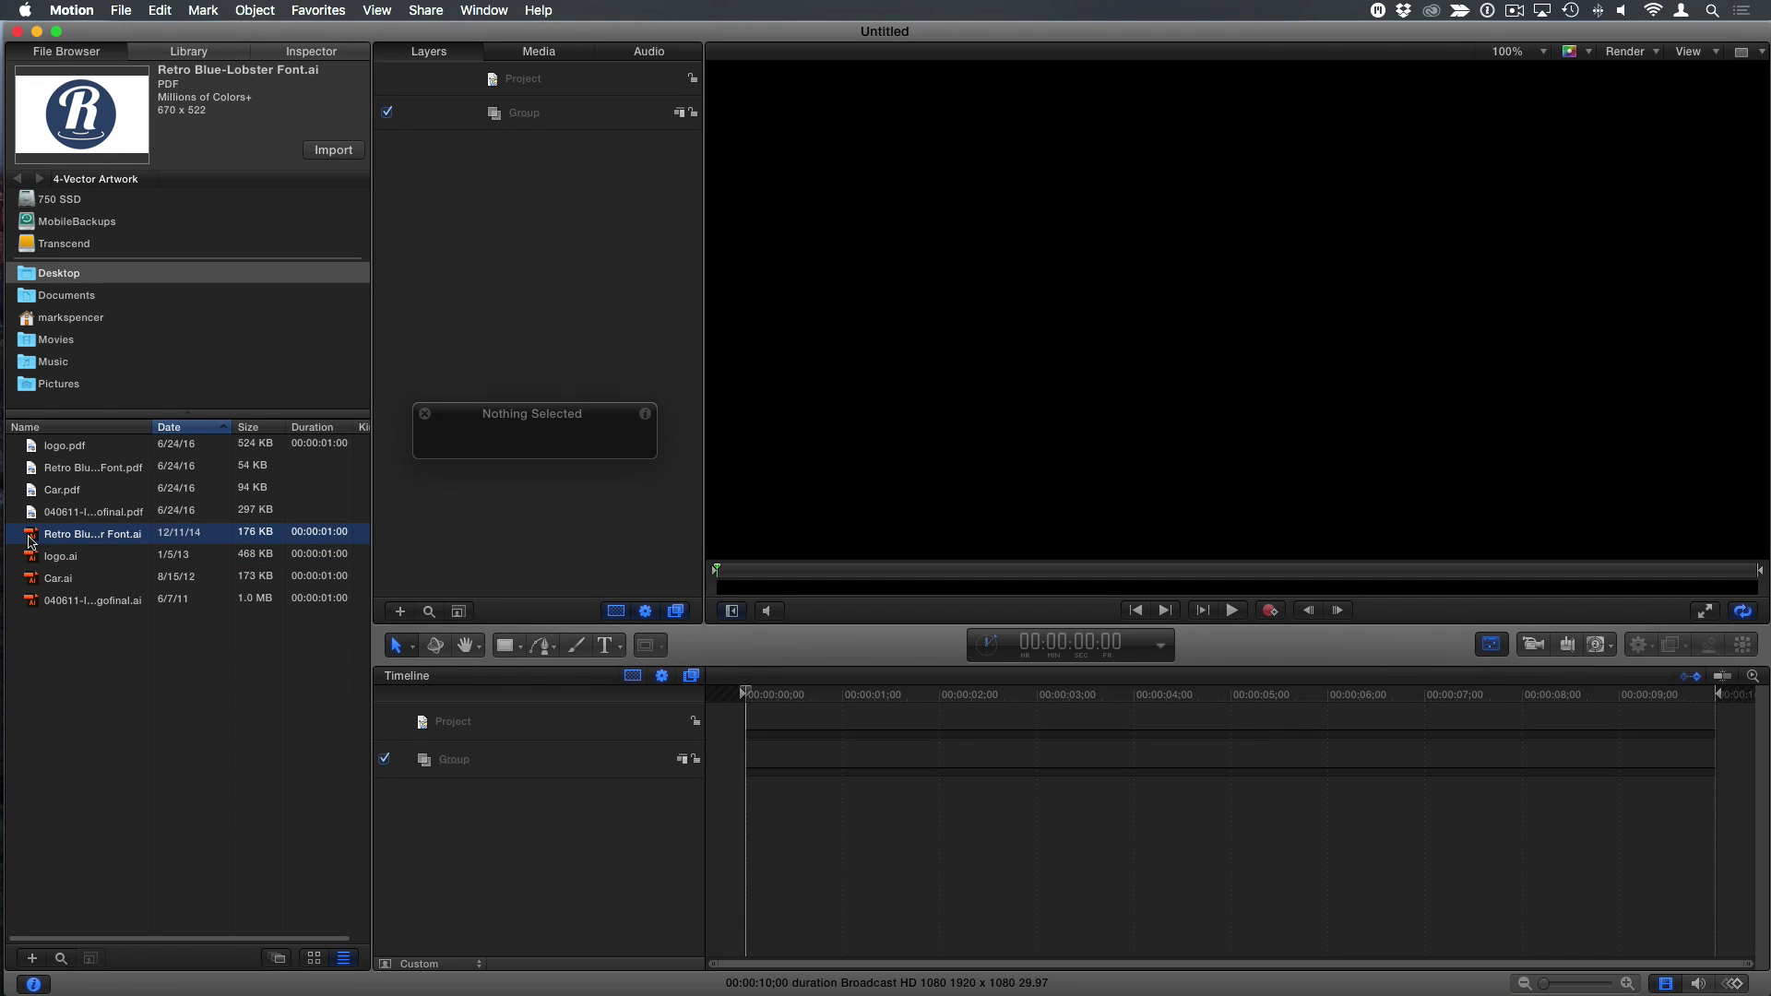
{"action": "key", "text": "super+Tab"}
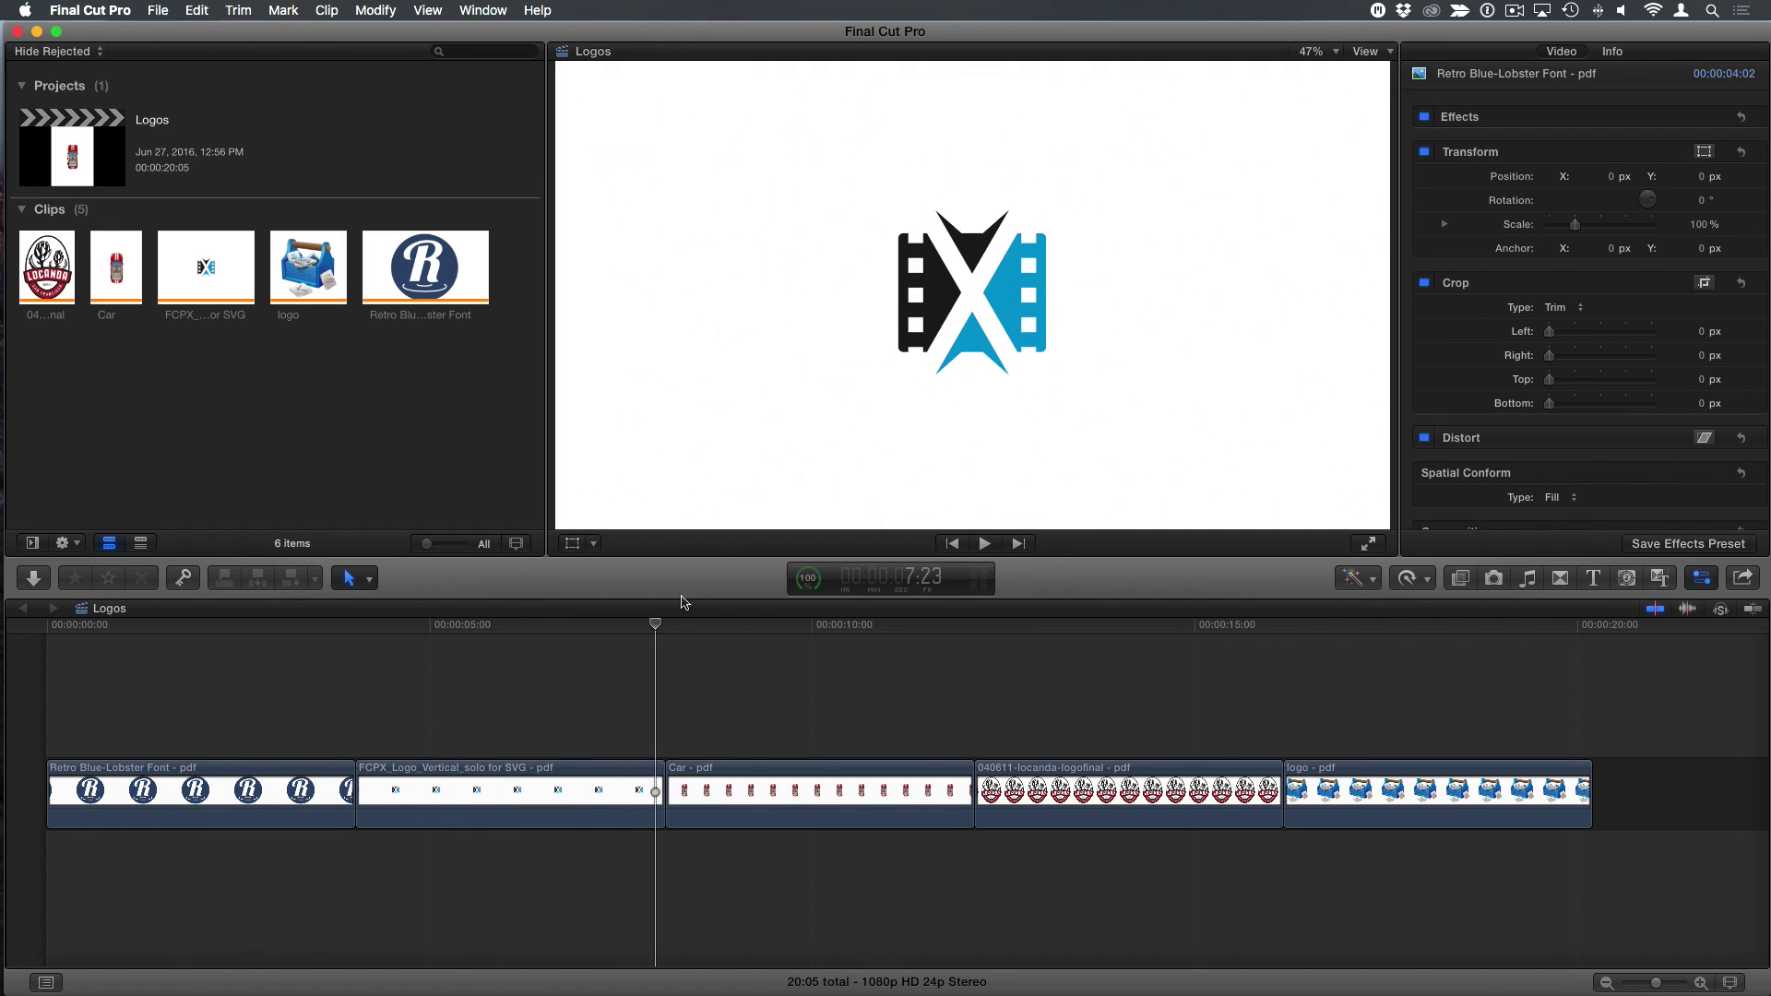
- Move the playhead over the Car clip and back to the R logo, then return to Motion
{"action": "left_click", "coordinate": [774, 629]}
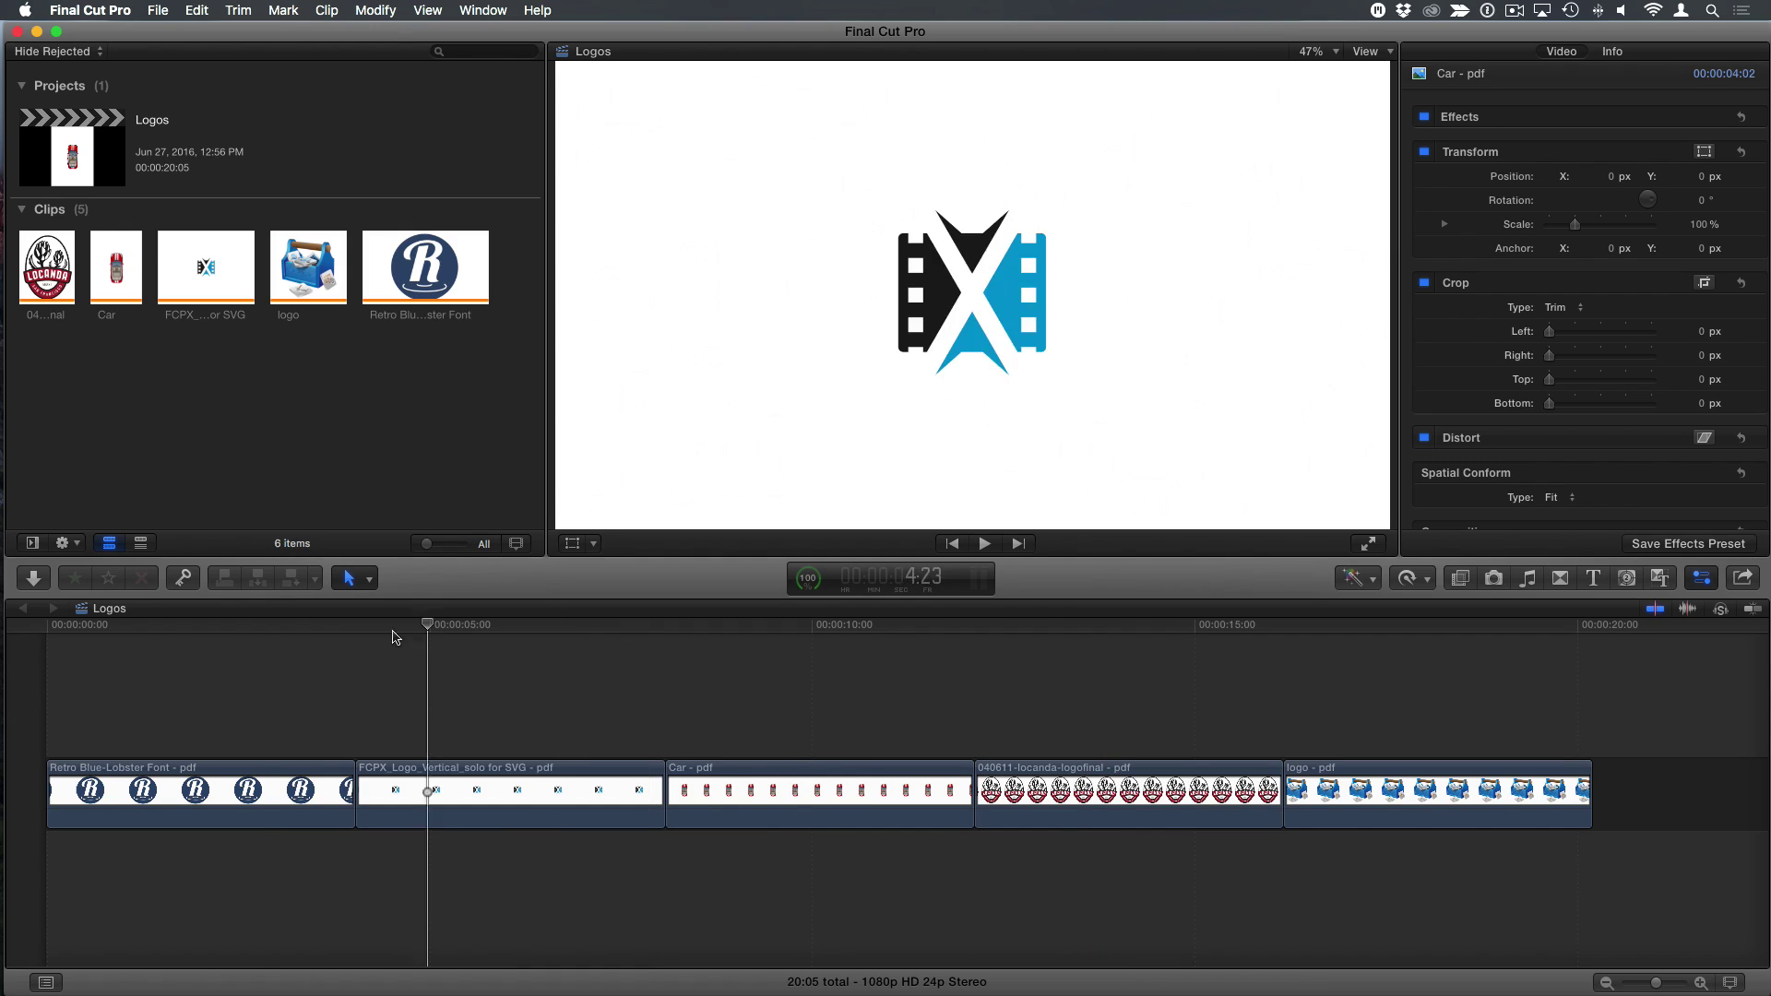
{"action": "left_click", "coordinate": [265, 636]}
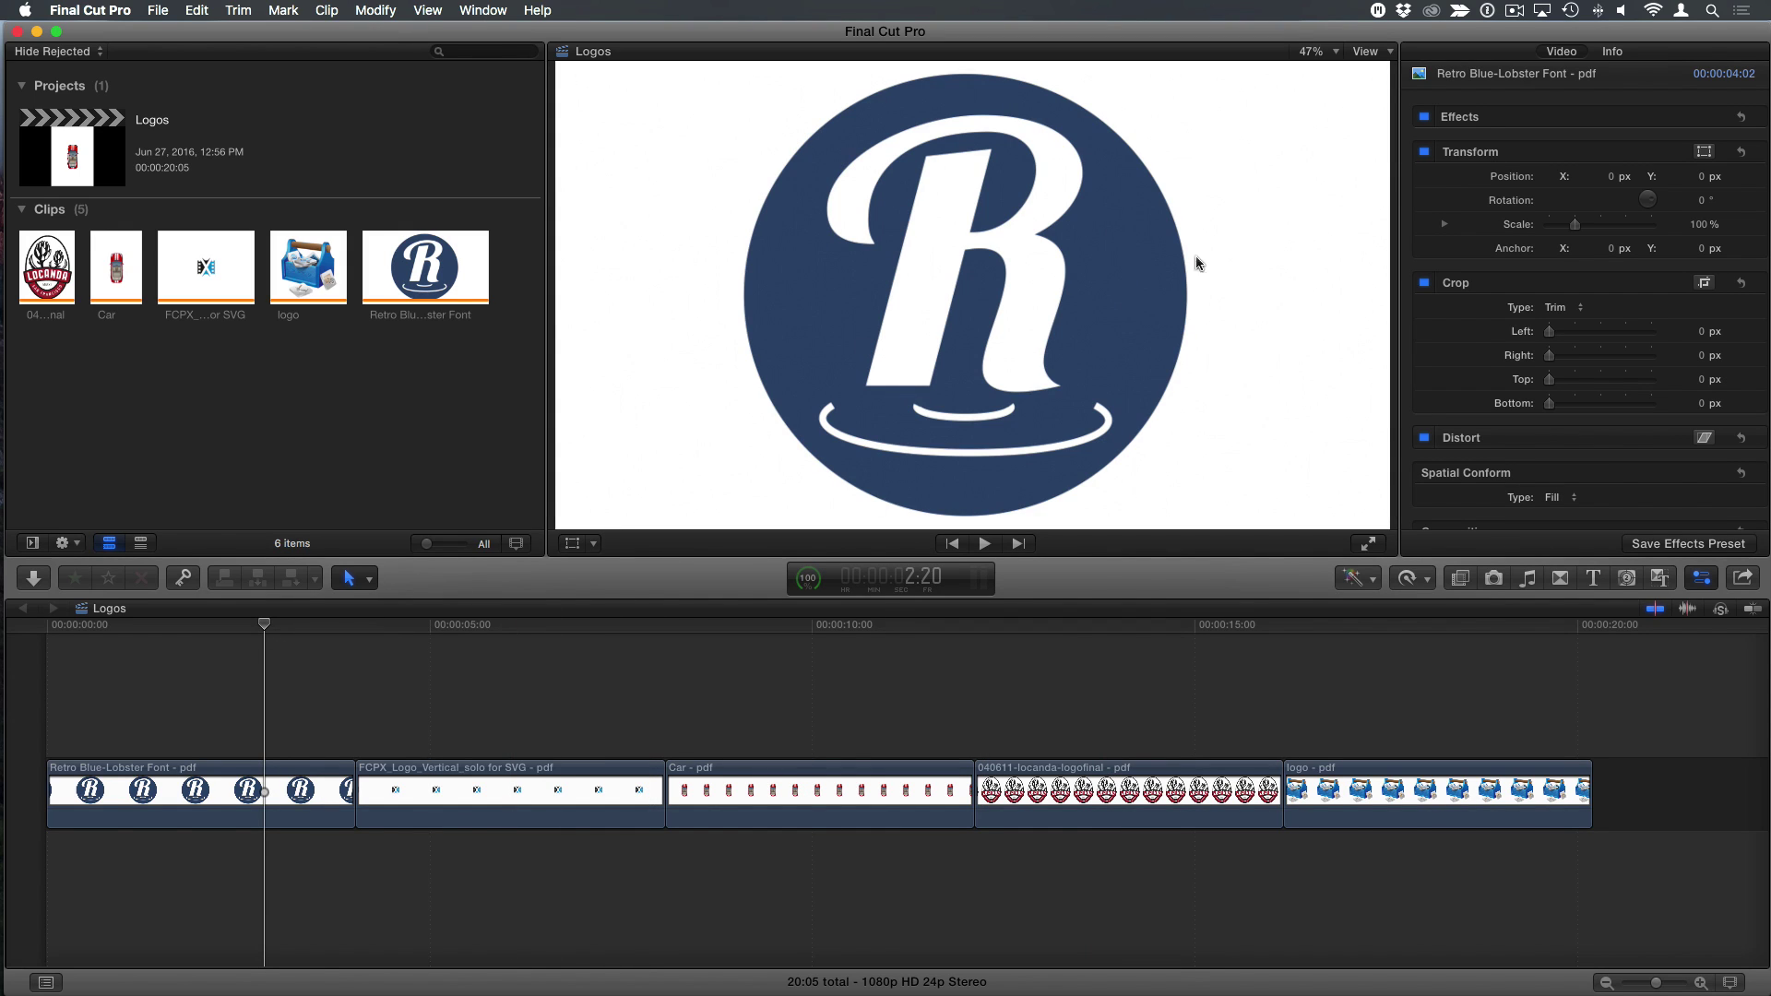
{"action": "key", "text": "super+Tab"}
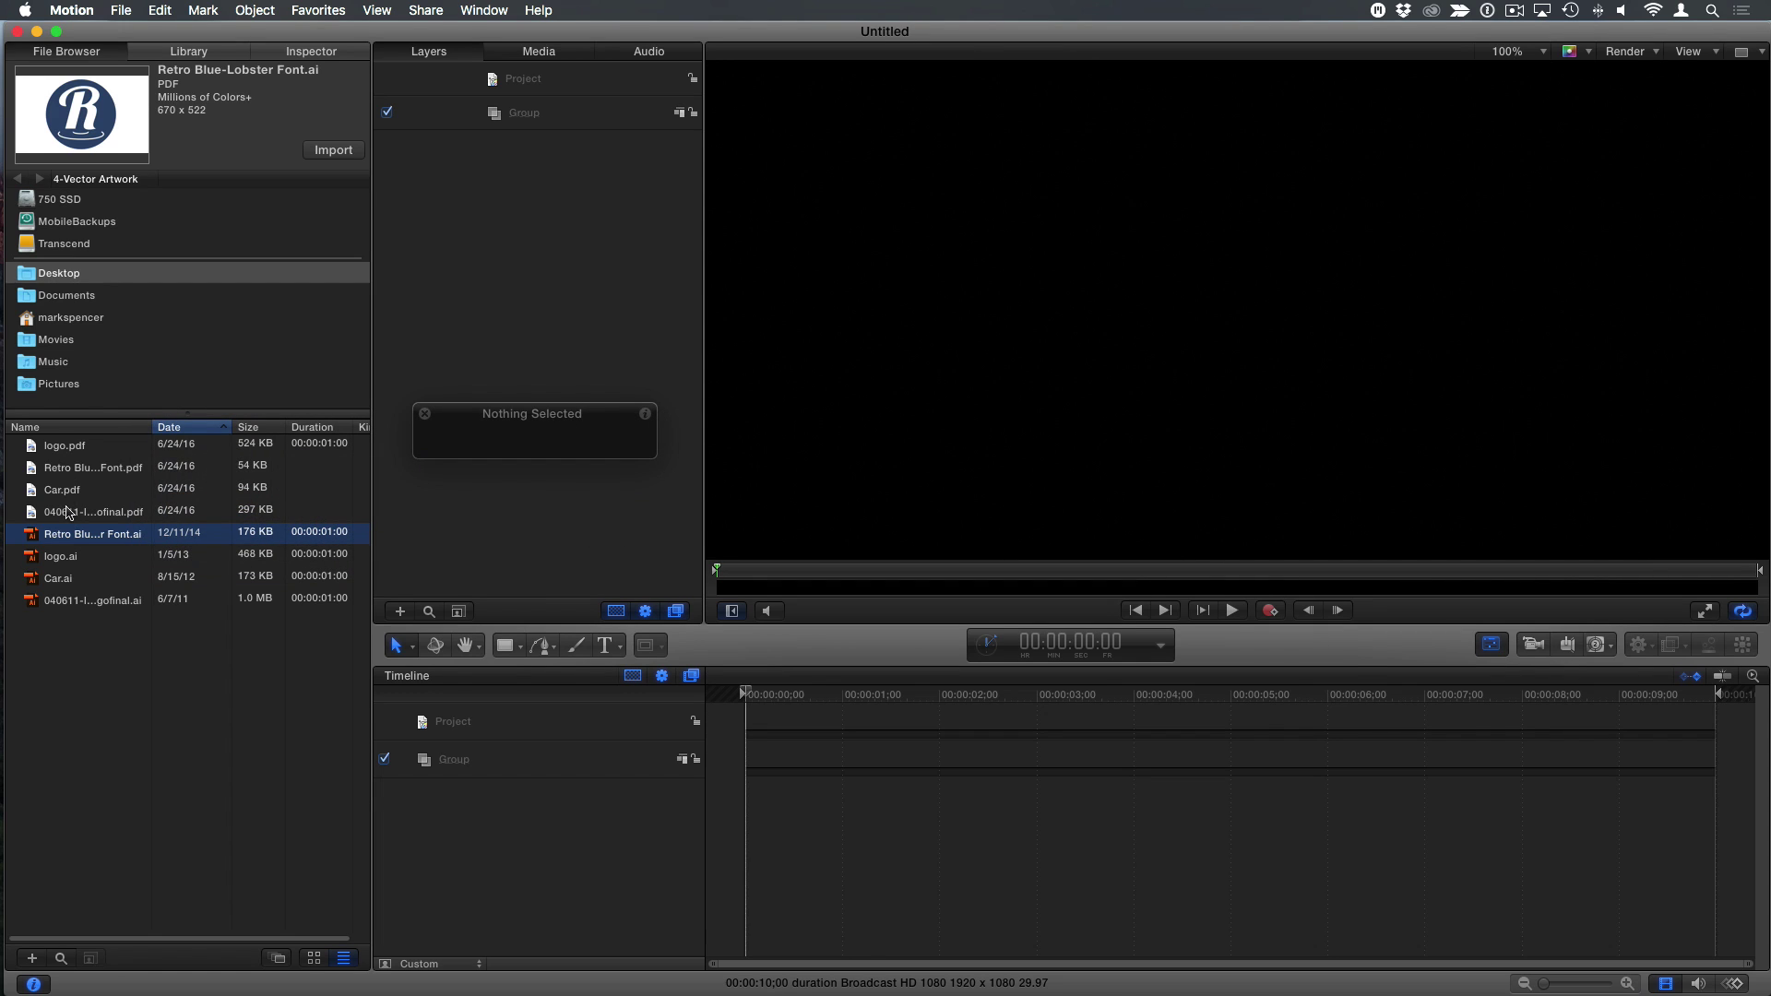
- Add Retro Blue-Lobster Font.pdf from the File Browser as a layer in the Group
{"action": "left_click", "coordinate": [69, 513]}
{"action": "left_click", "coordinate": [63, 452]}
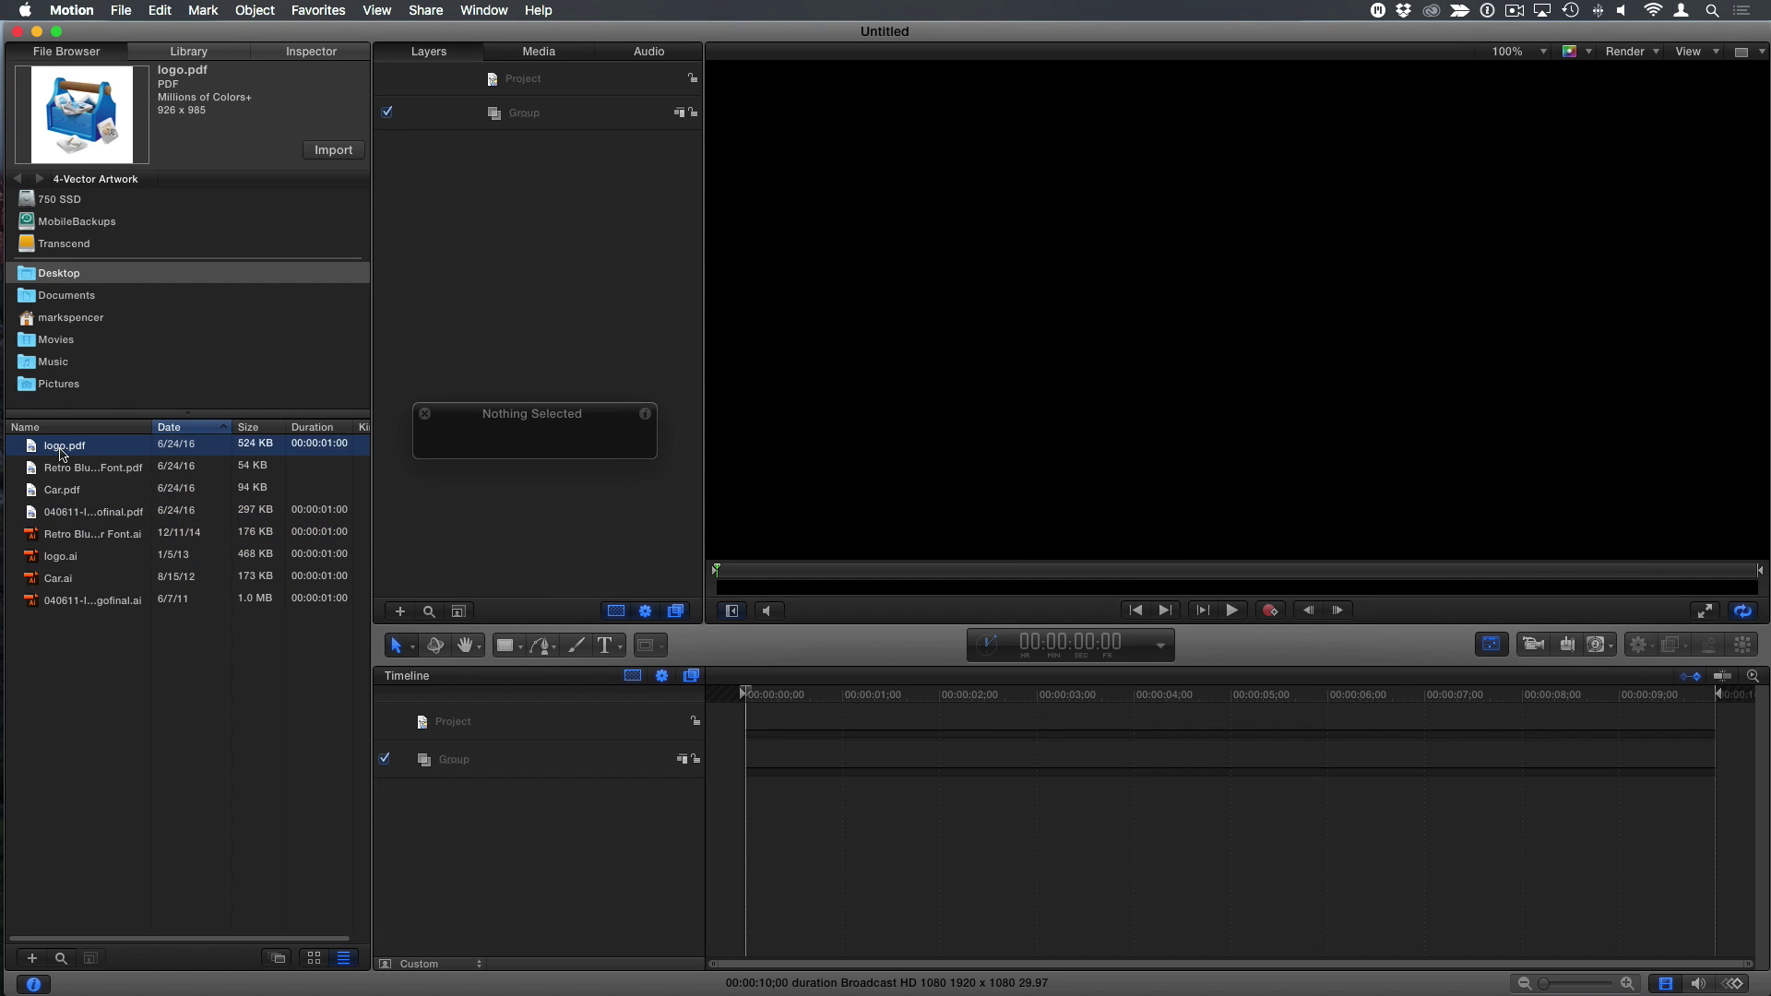
{"action": "left_click", "coordinate": [31, 474]}
{"action": "left_click_drag", "start_coordinate": [46, 470], "coordinate": [530, 137]}
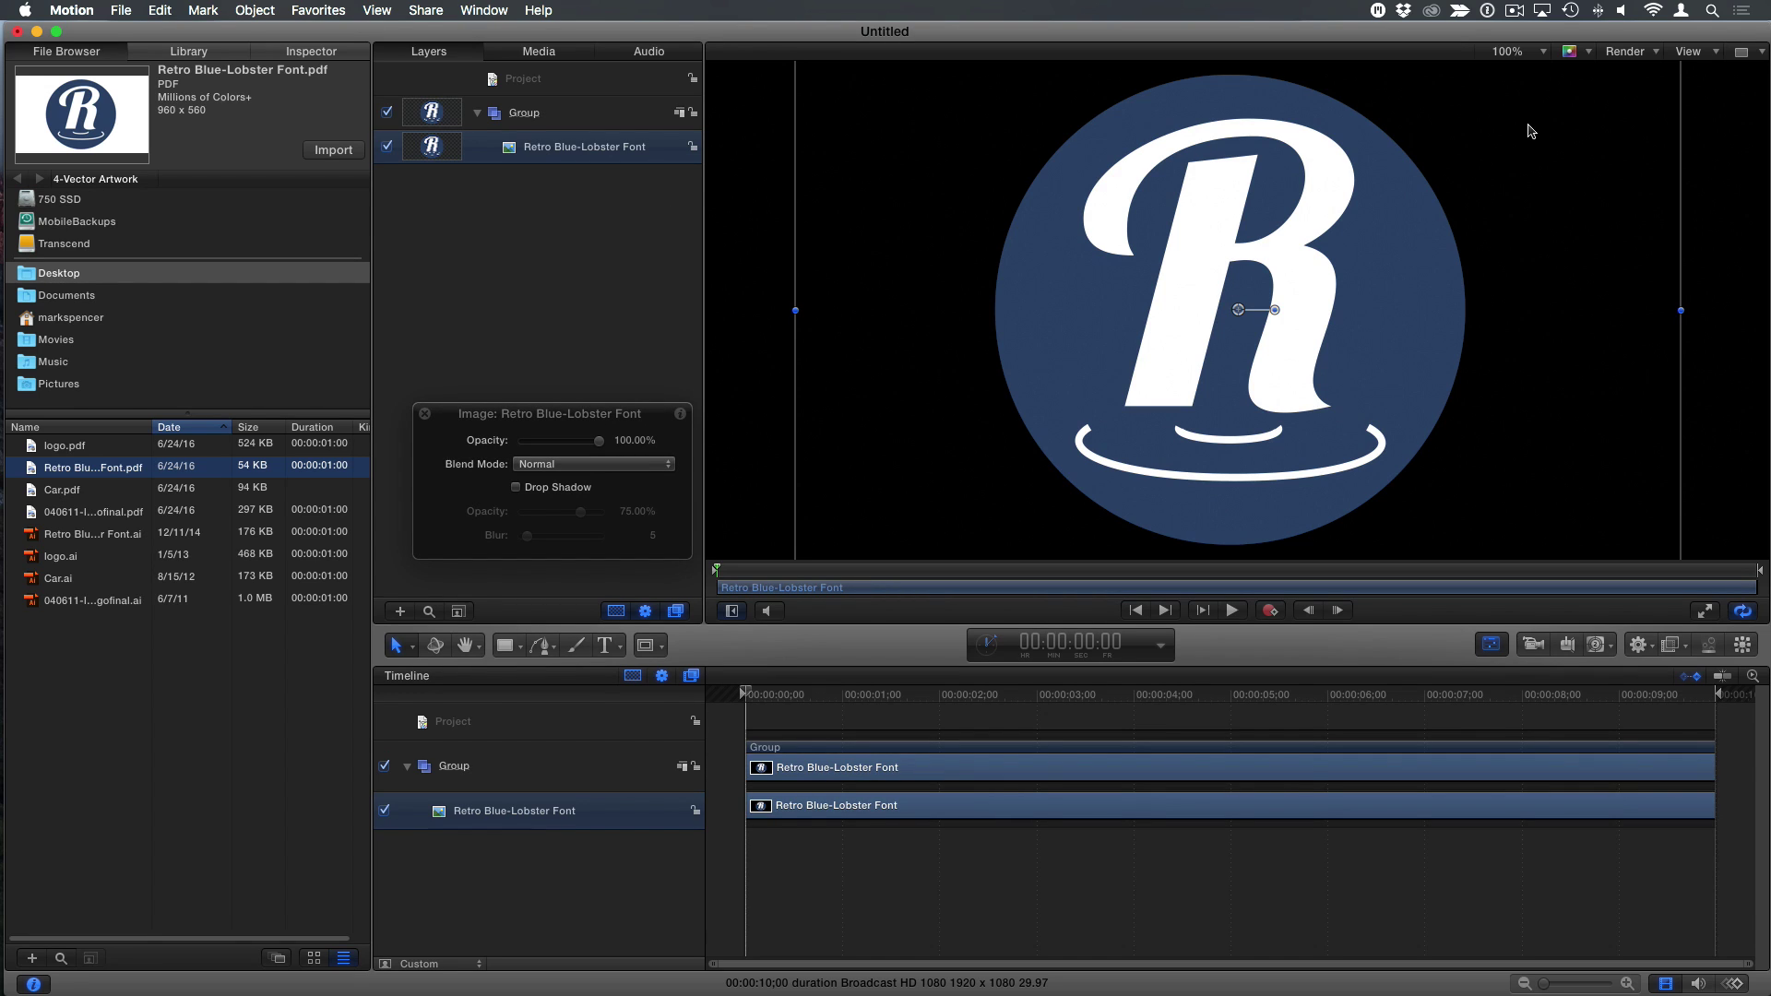
- Check canvas transparency, restore the black background, and make the canvas area taller
{"action": "key", "text": "shift+t"}
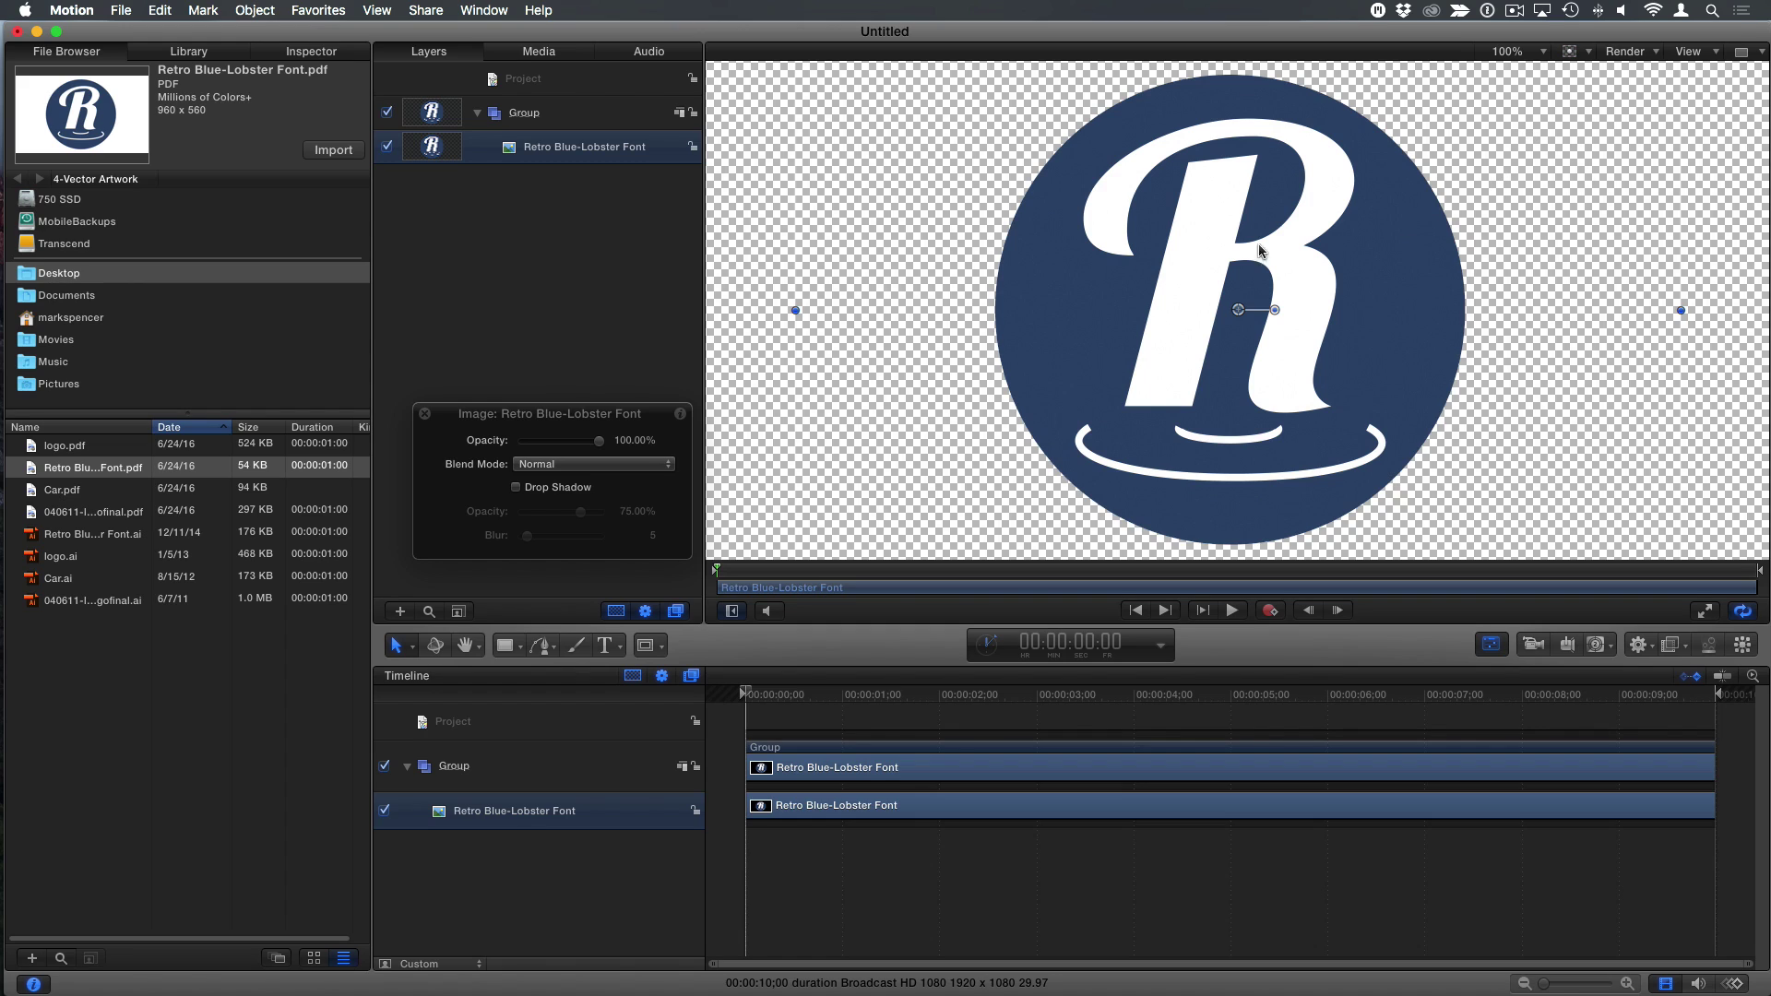
{"action": "key", "text": "shift+t"}
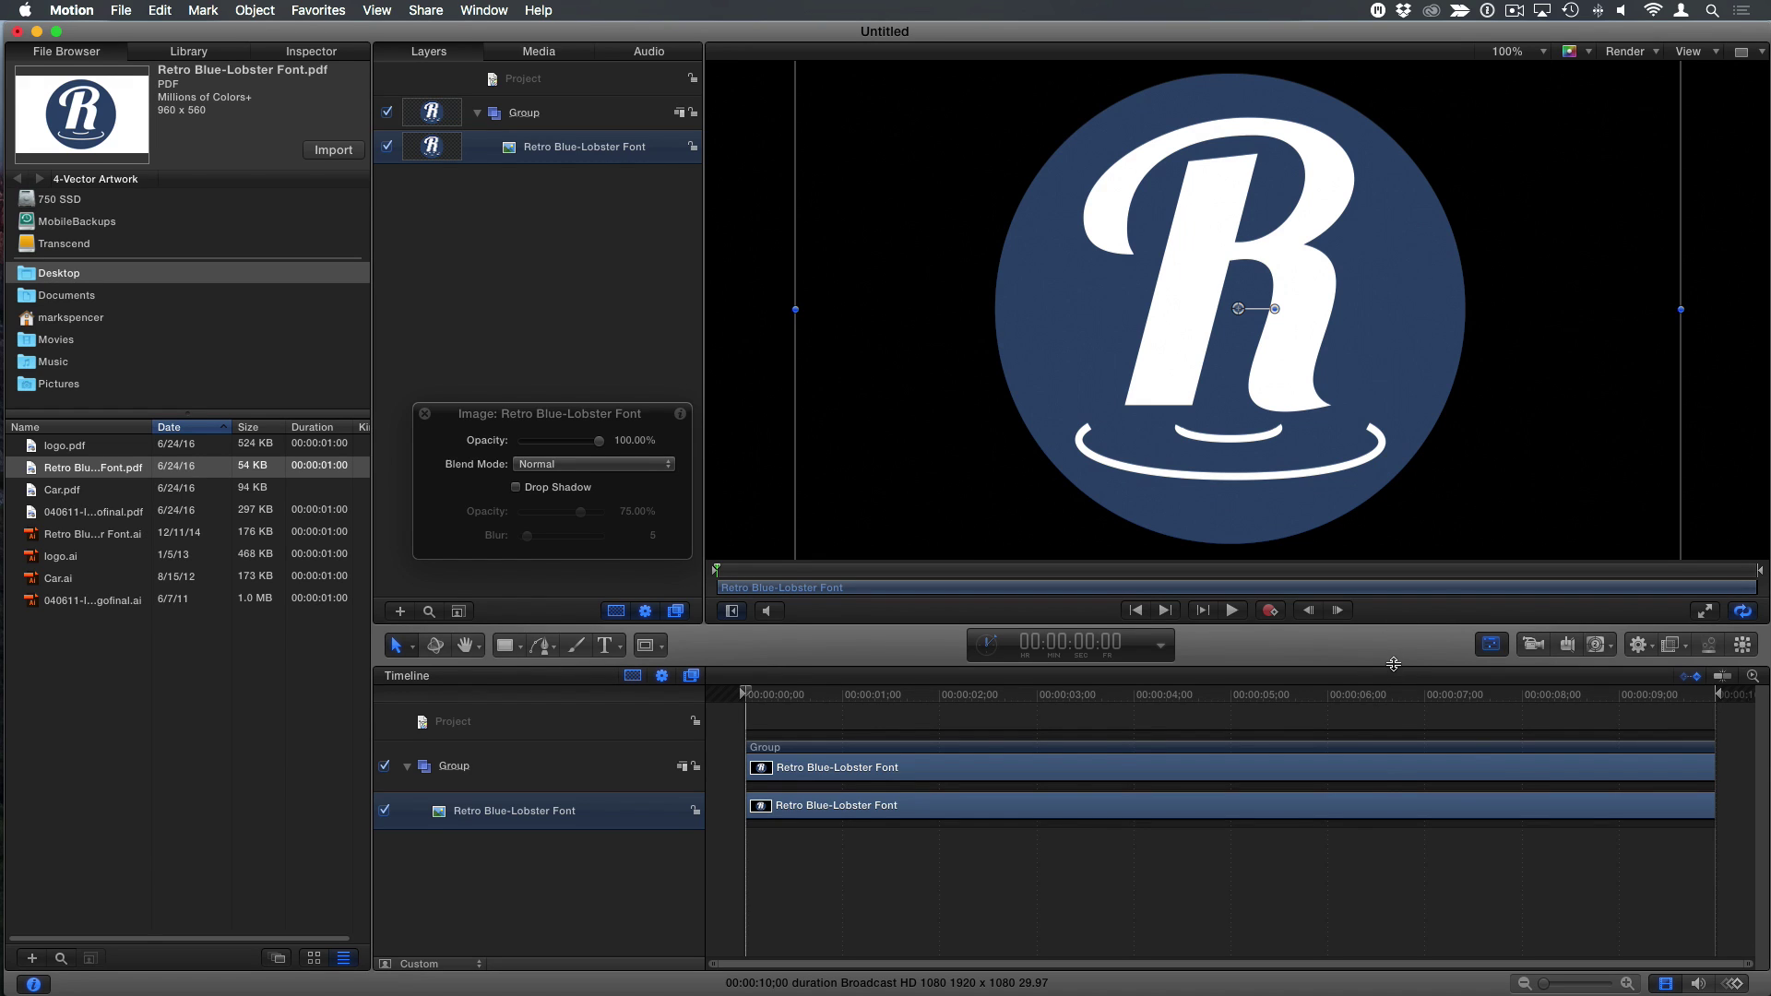
{"action": "left_click_drag", "start_coordinate": [1393, 664], "coordinate": [1389, 768]}
- Fit the canvas in view and scale the R logo past 1000%
{"action": "left_click", "coordinate": [601, 306]}
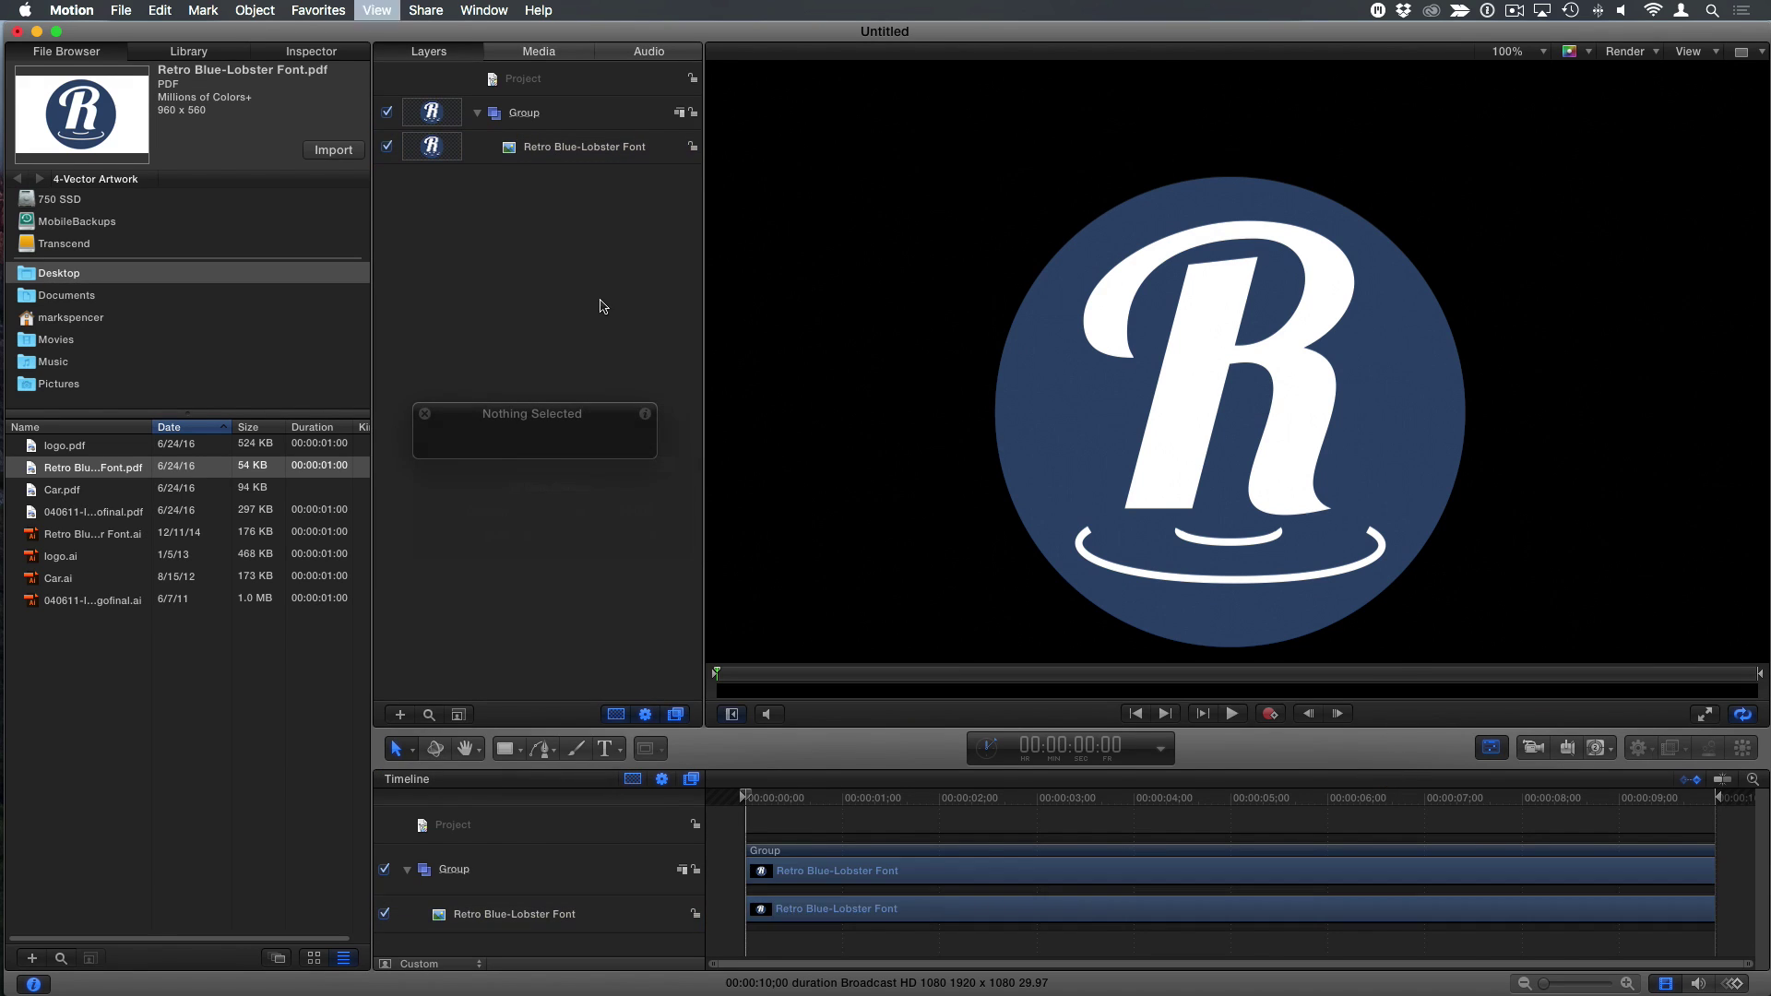
{"action": "key", "text": "shift+z"}
{"action": "left_click", "coordinate": [572, 150]}
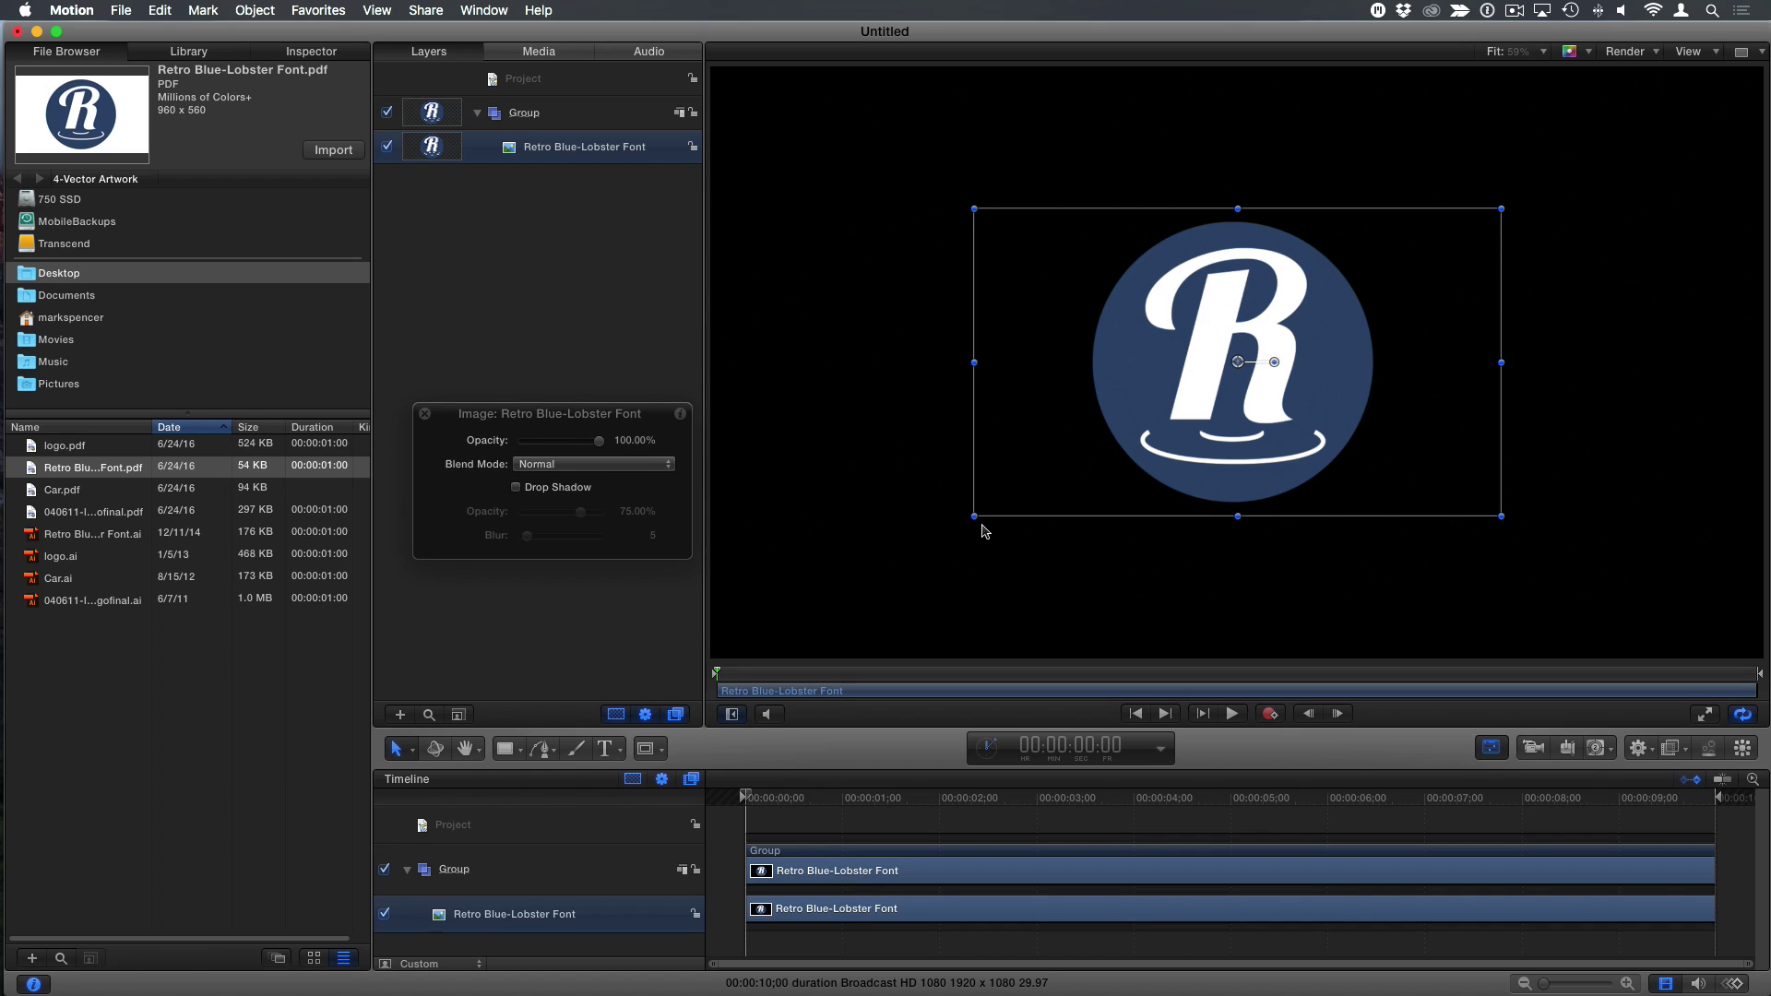
{"action": "left_click_drag", "start_coordinate": [972, 516], "coordinate": [3, 981]}
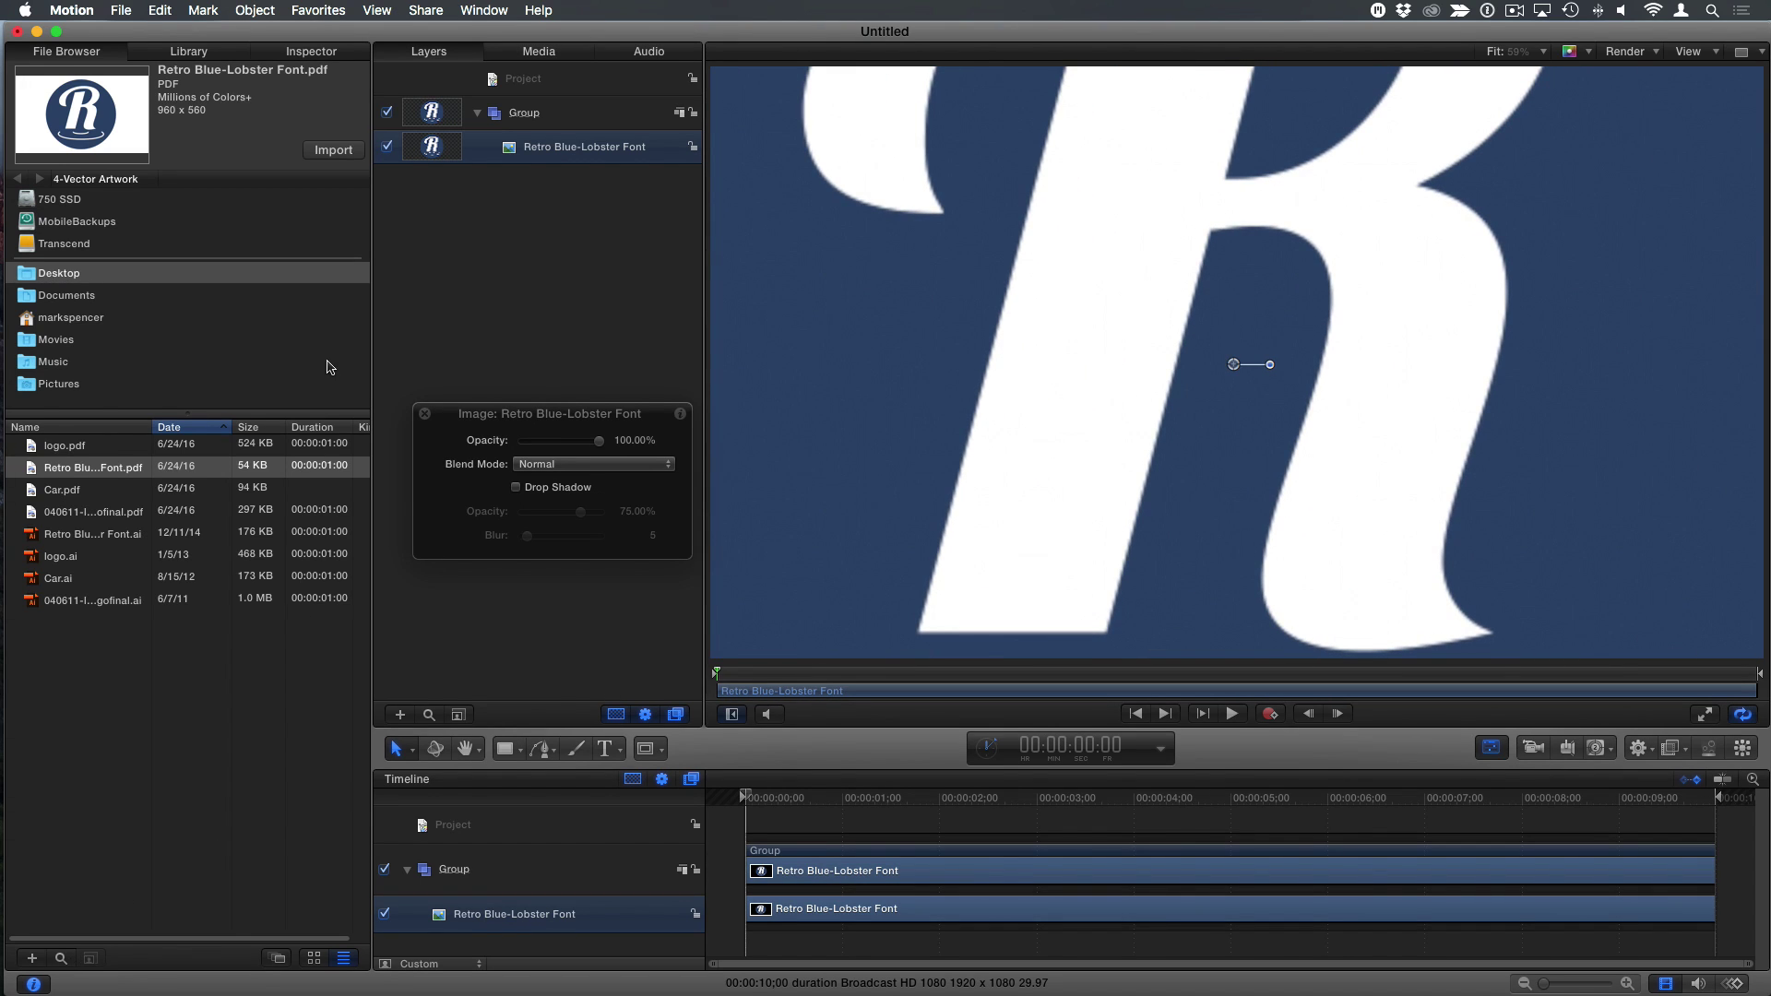
{"action": "key", "text": "super+3"}
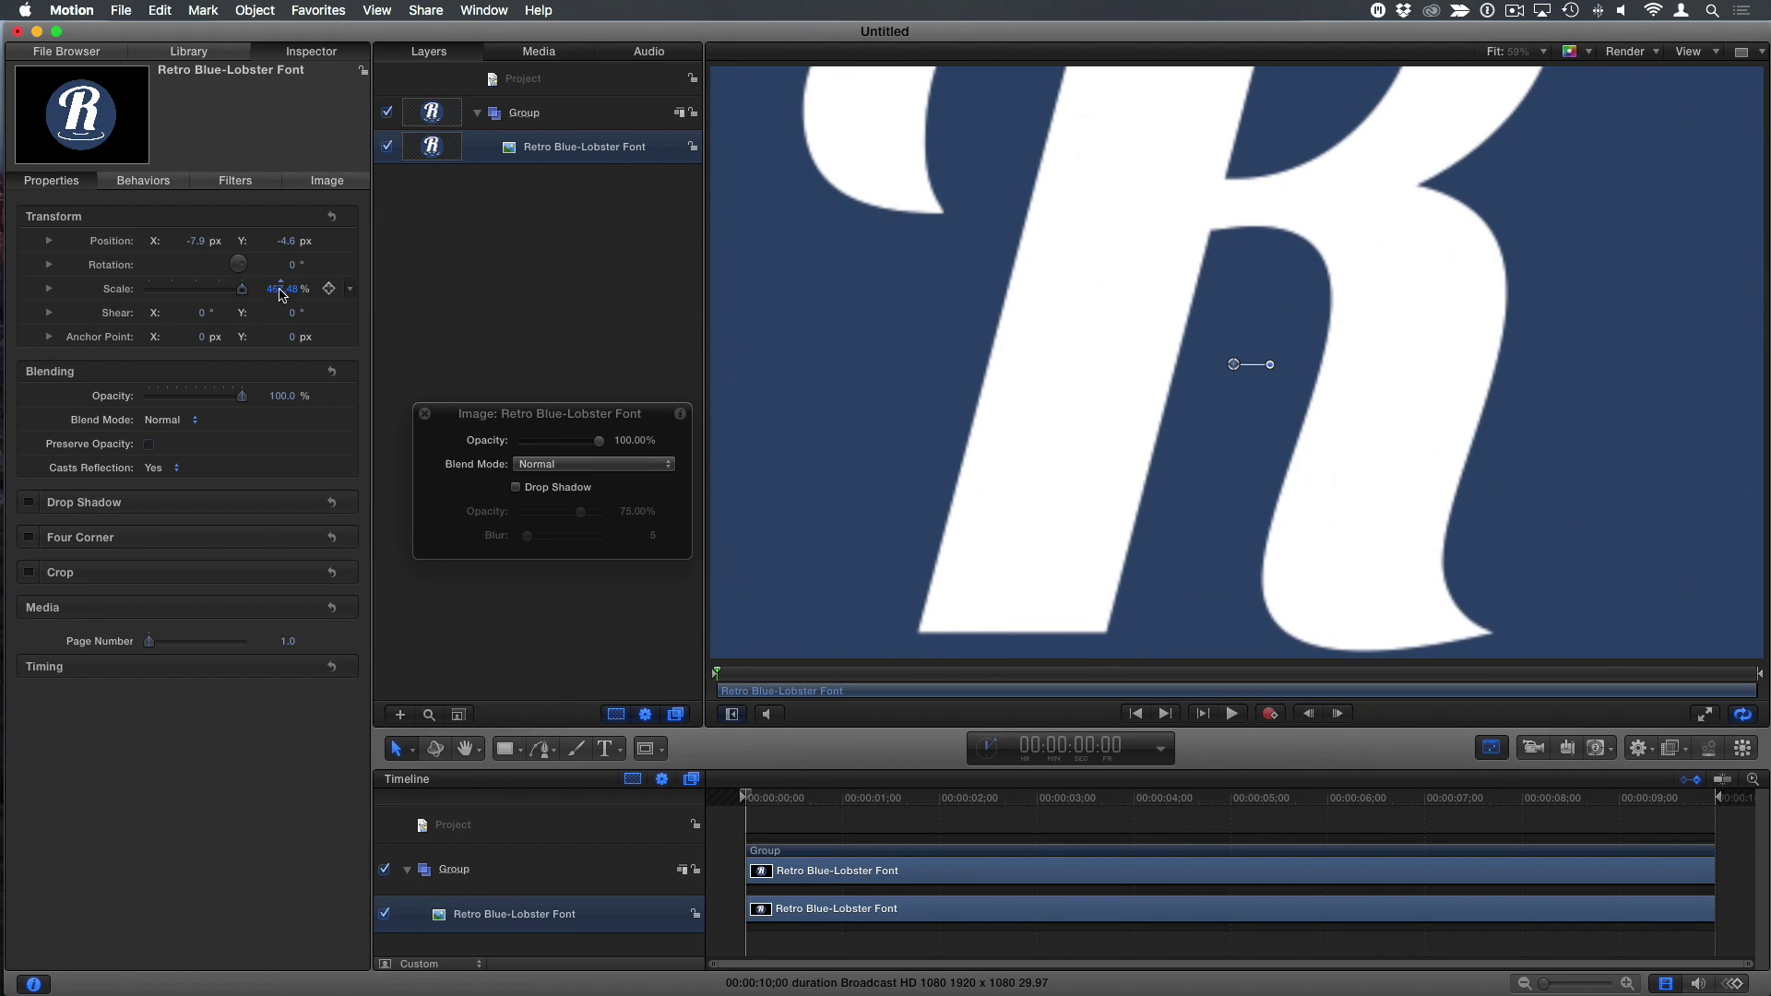
{"action": "left_click_drag", "start_coordinate": [281, 293], "coordinate": [269, 295]}
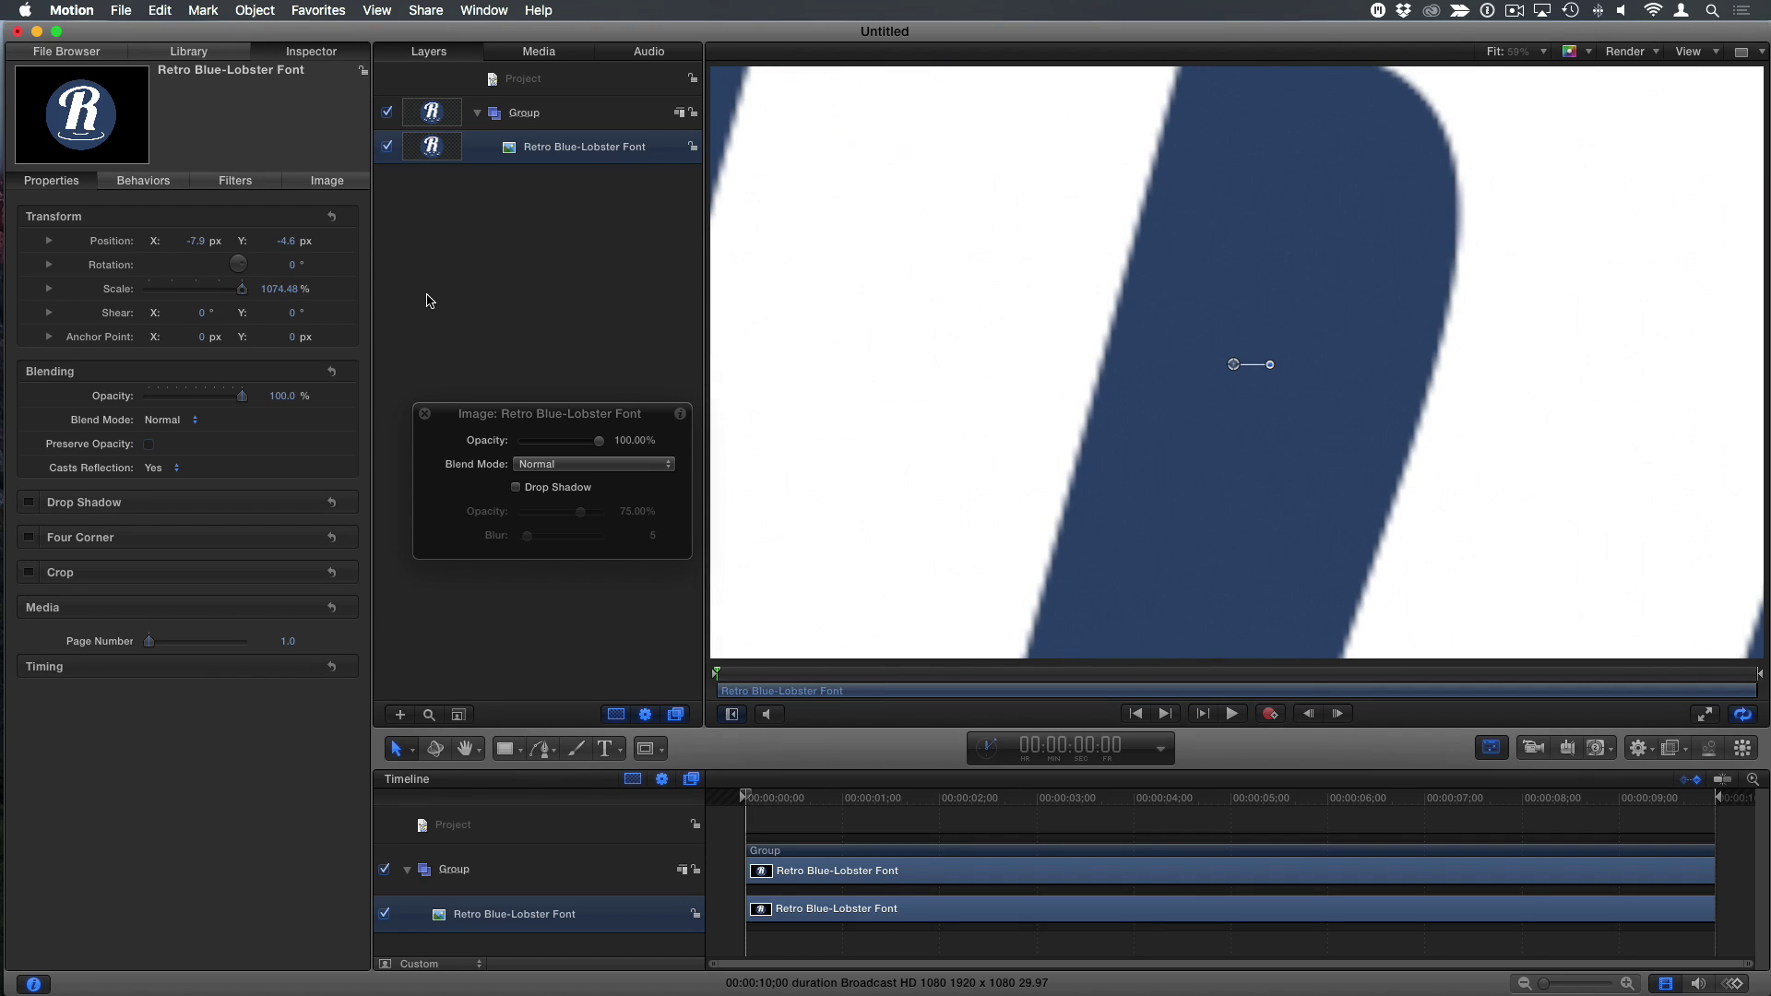
- Turn off Fixed Resolution for the Retro Blue-Lobster Font PDF media so it renders sharp
{"action": "left_click", "coordinate": [568, 83]}
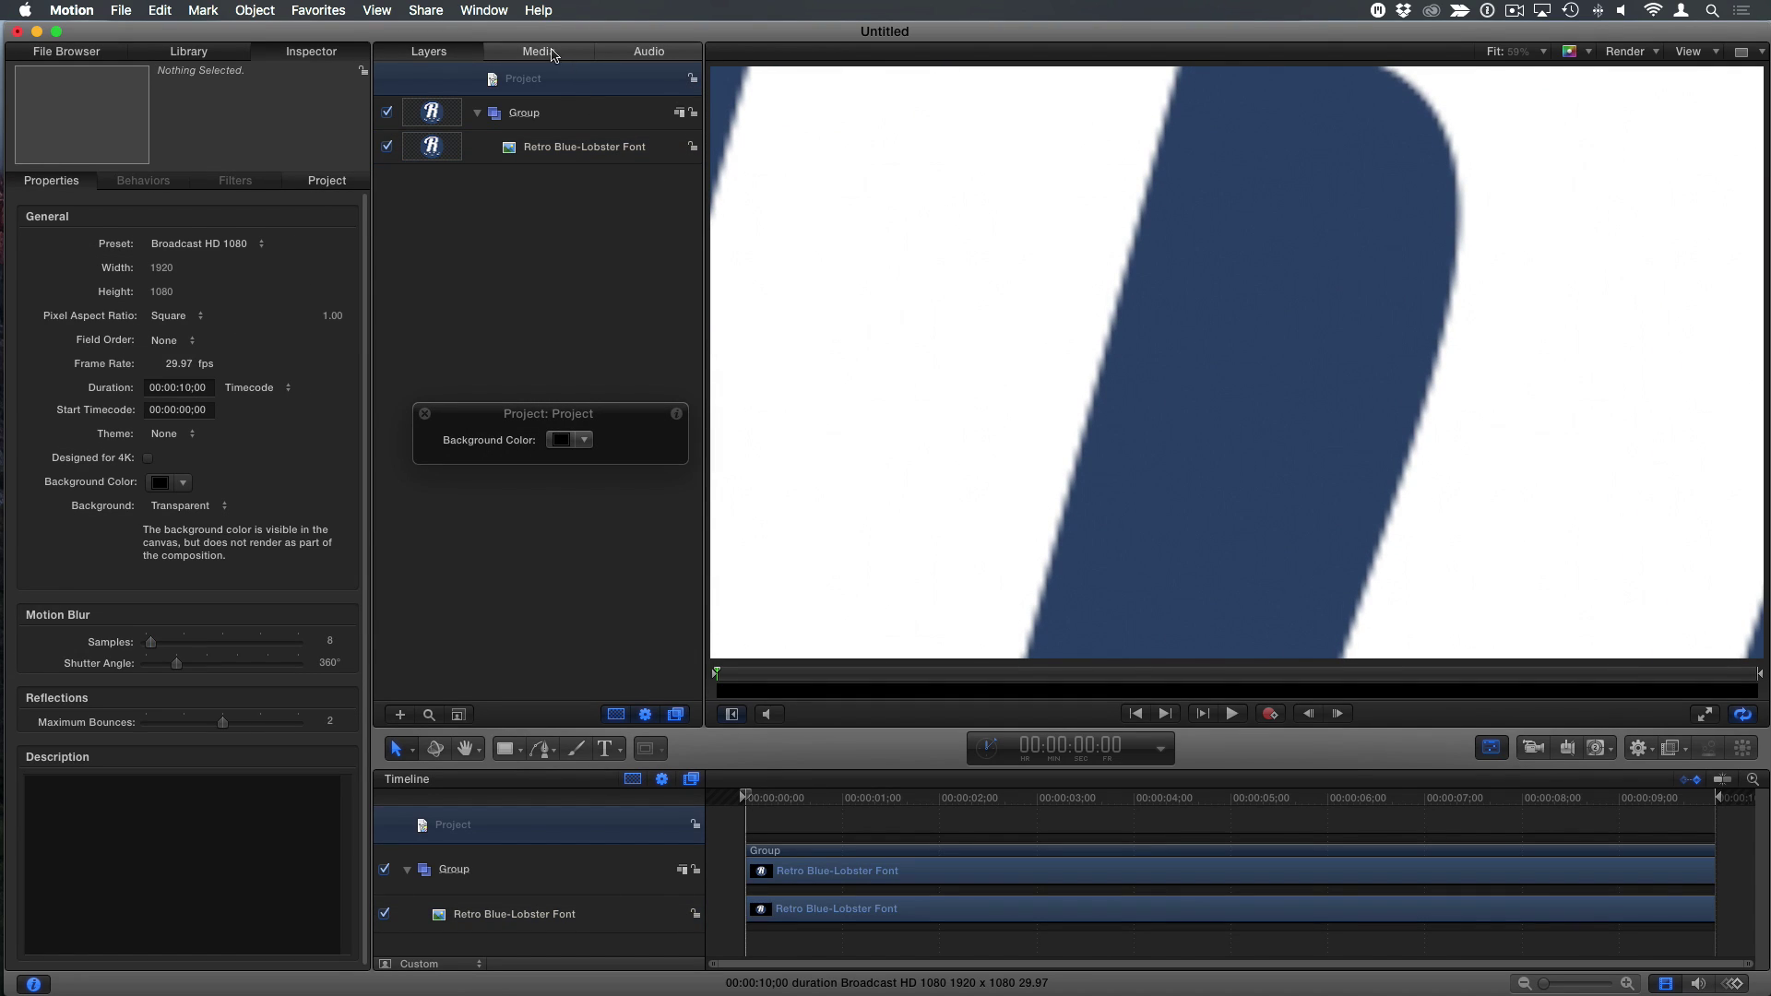
{"action": "left_click", "coordinate": [554, 54]}
{"action": "left_click", "coordinate": [478, 96]}
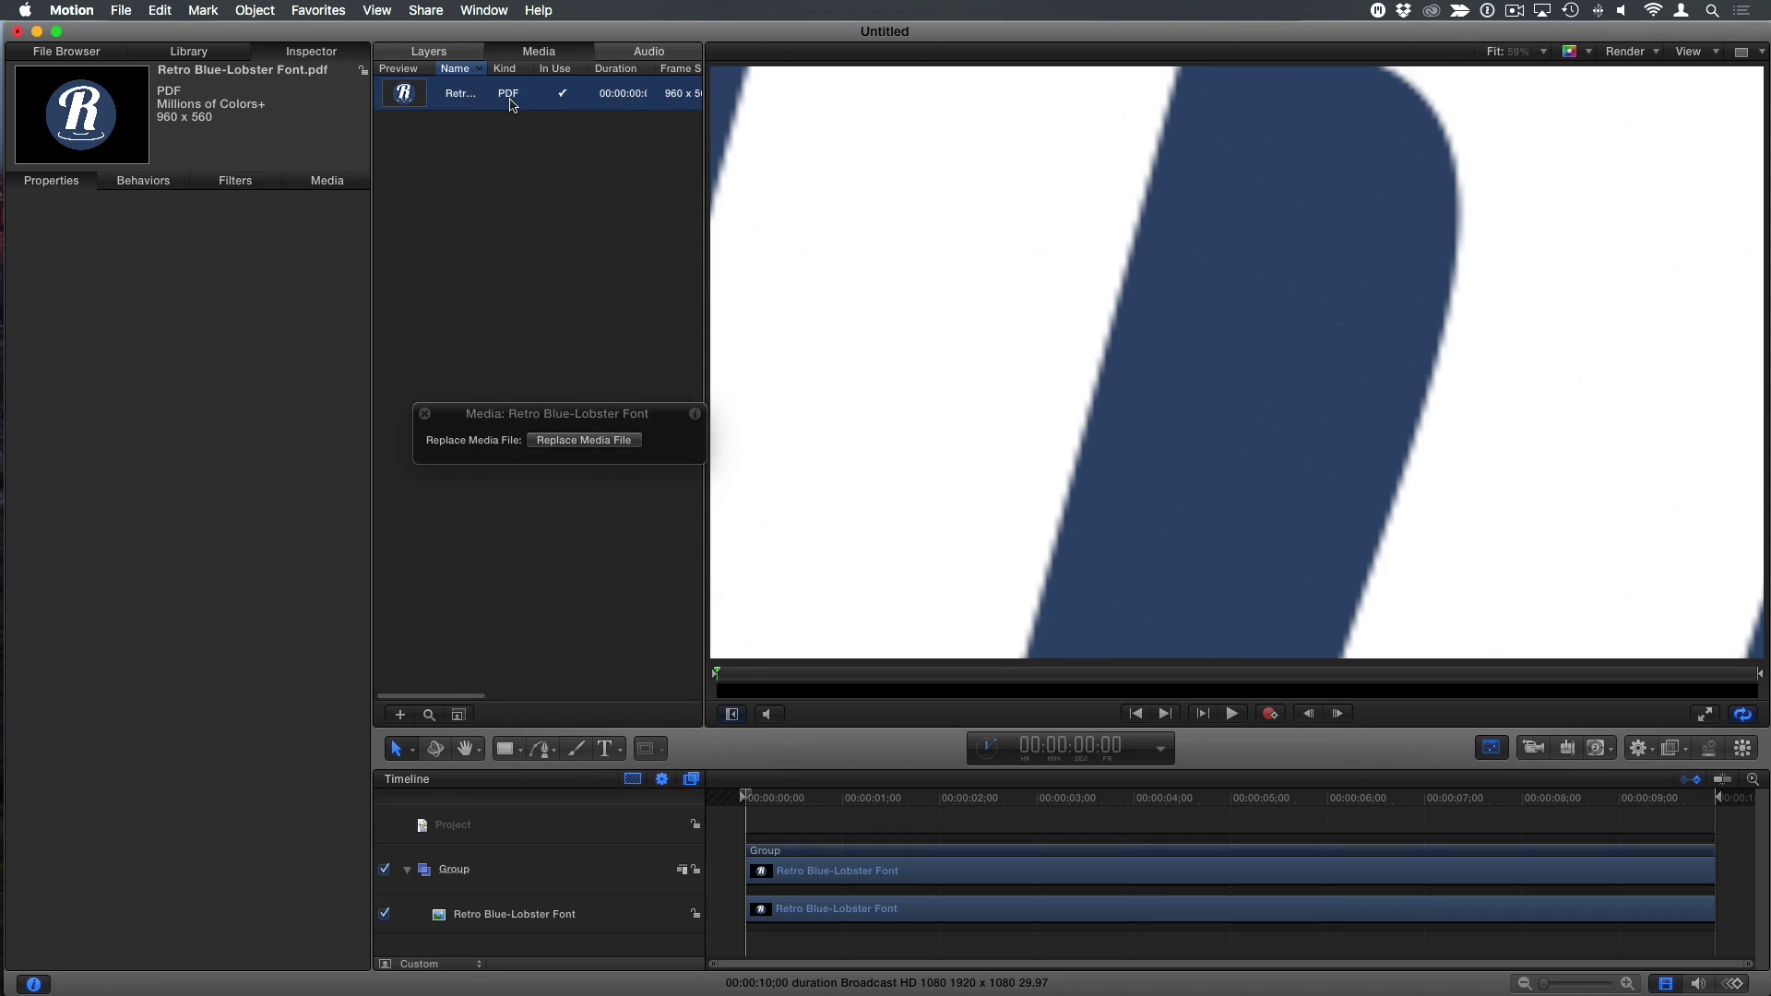
{"action": "left_click", "coordinate": [318, 180]}
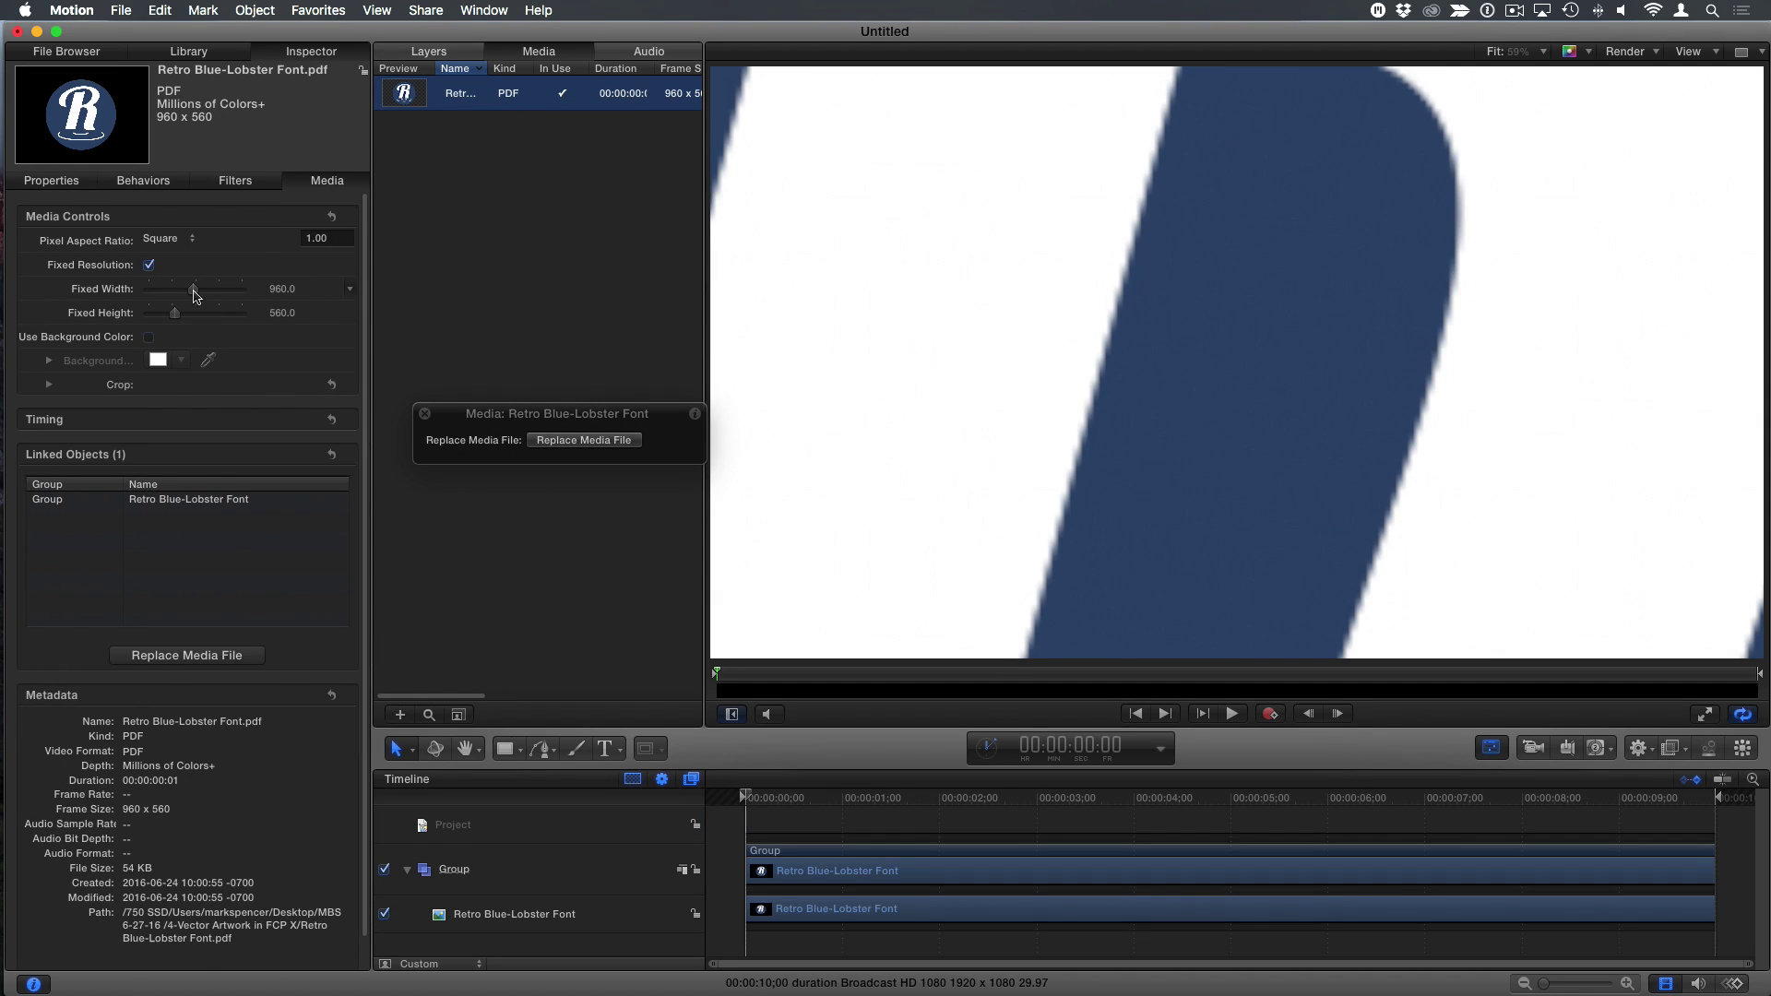
{"action": "left_click", "coordinate": [149, 266]}
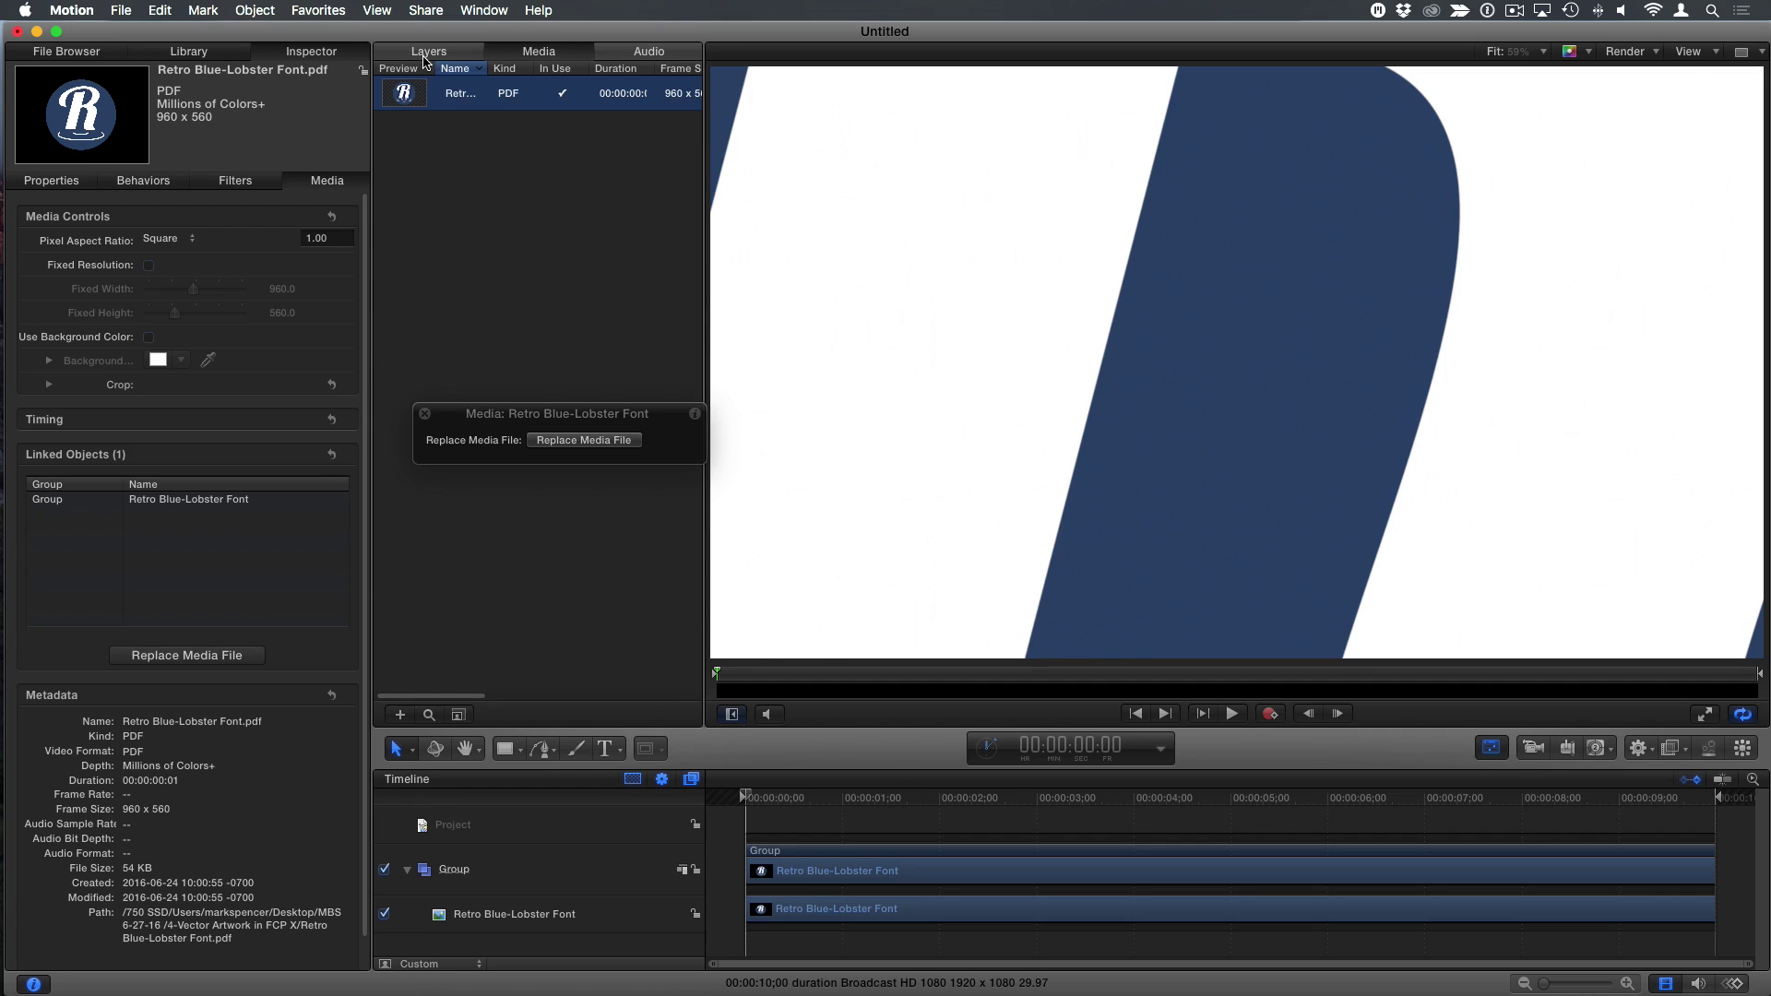
- Reset the logo layer's transform to 0, 0 px position and 100% scale
{"action": "left_click", "coordinate": [425, 53]}
{"action": "left_click", "coordinate": [554, 147]}
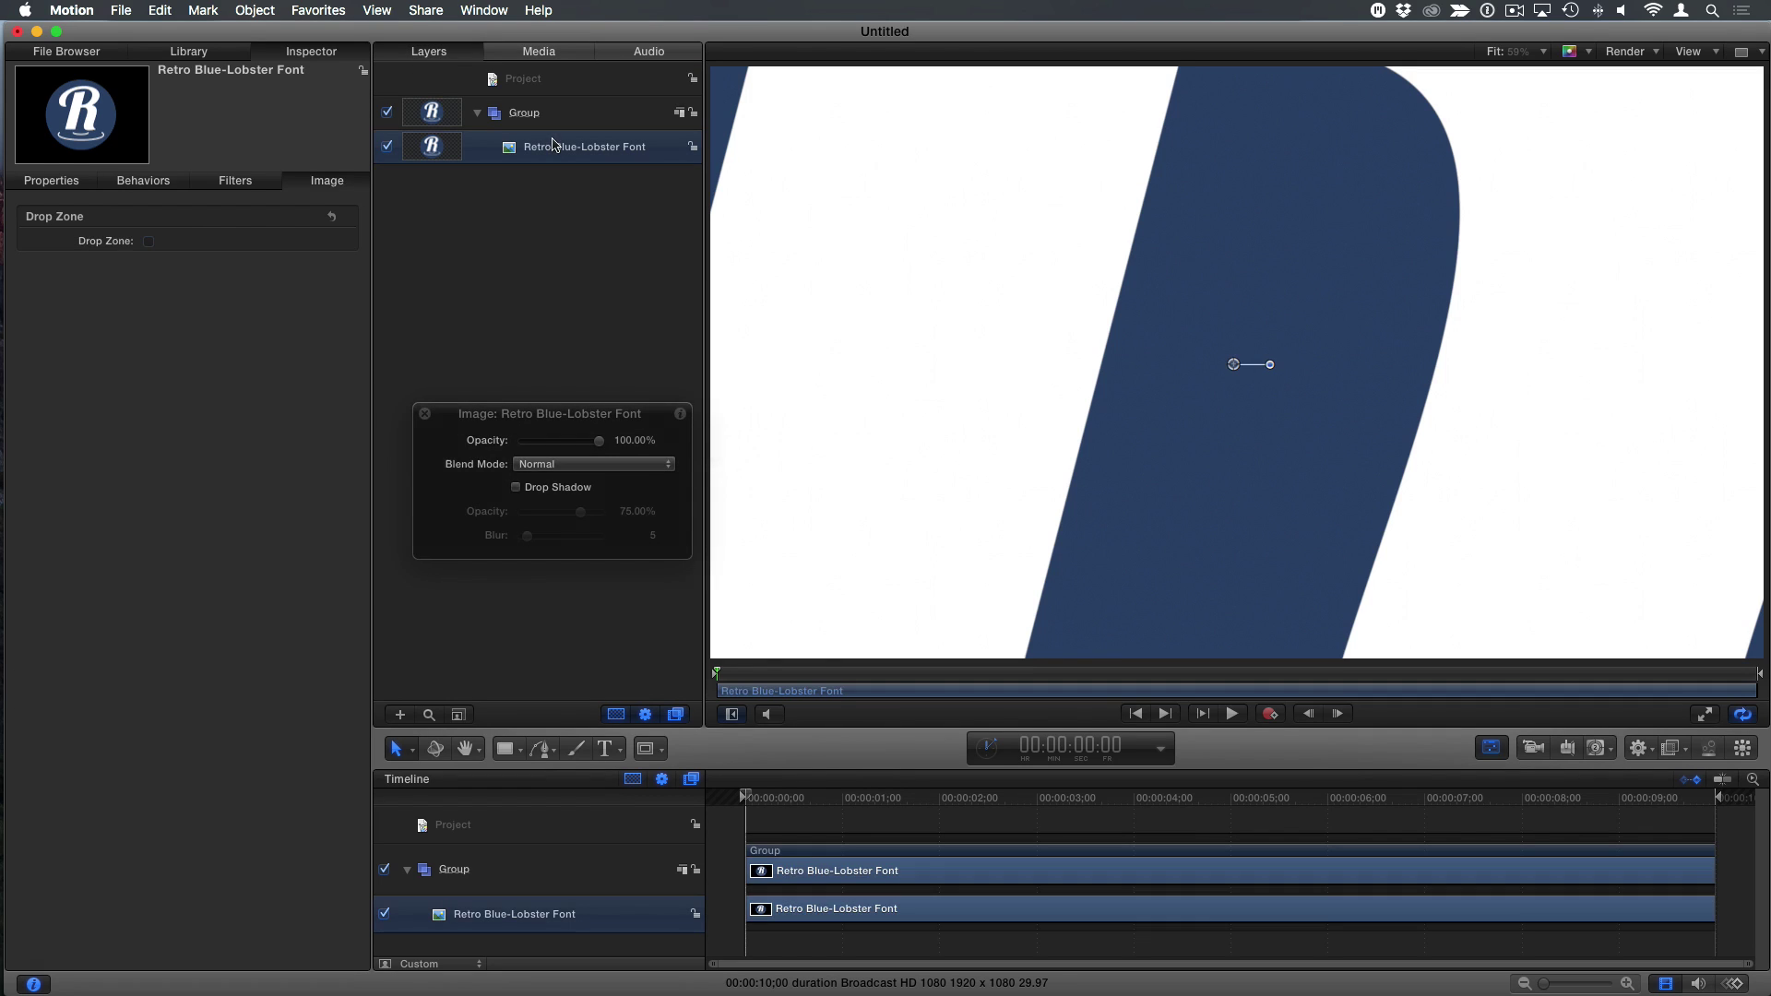
{"action": "left_click", "coordinate": [55, 181]}
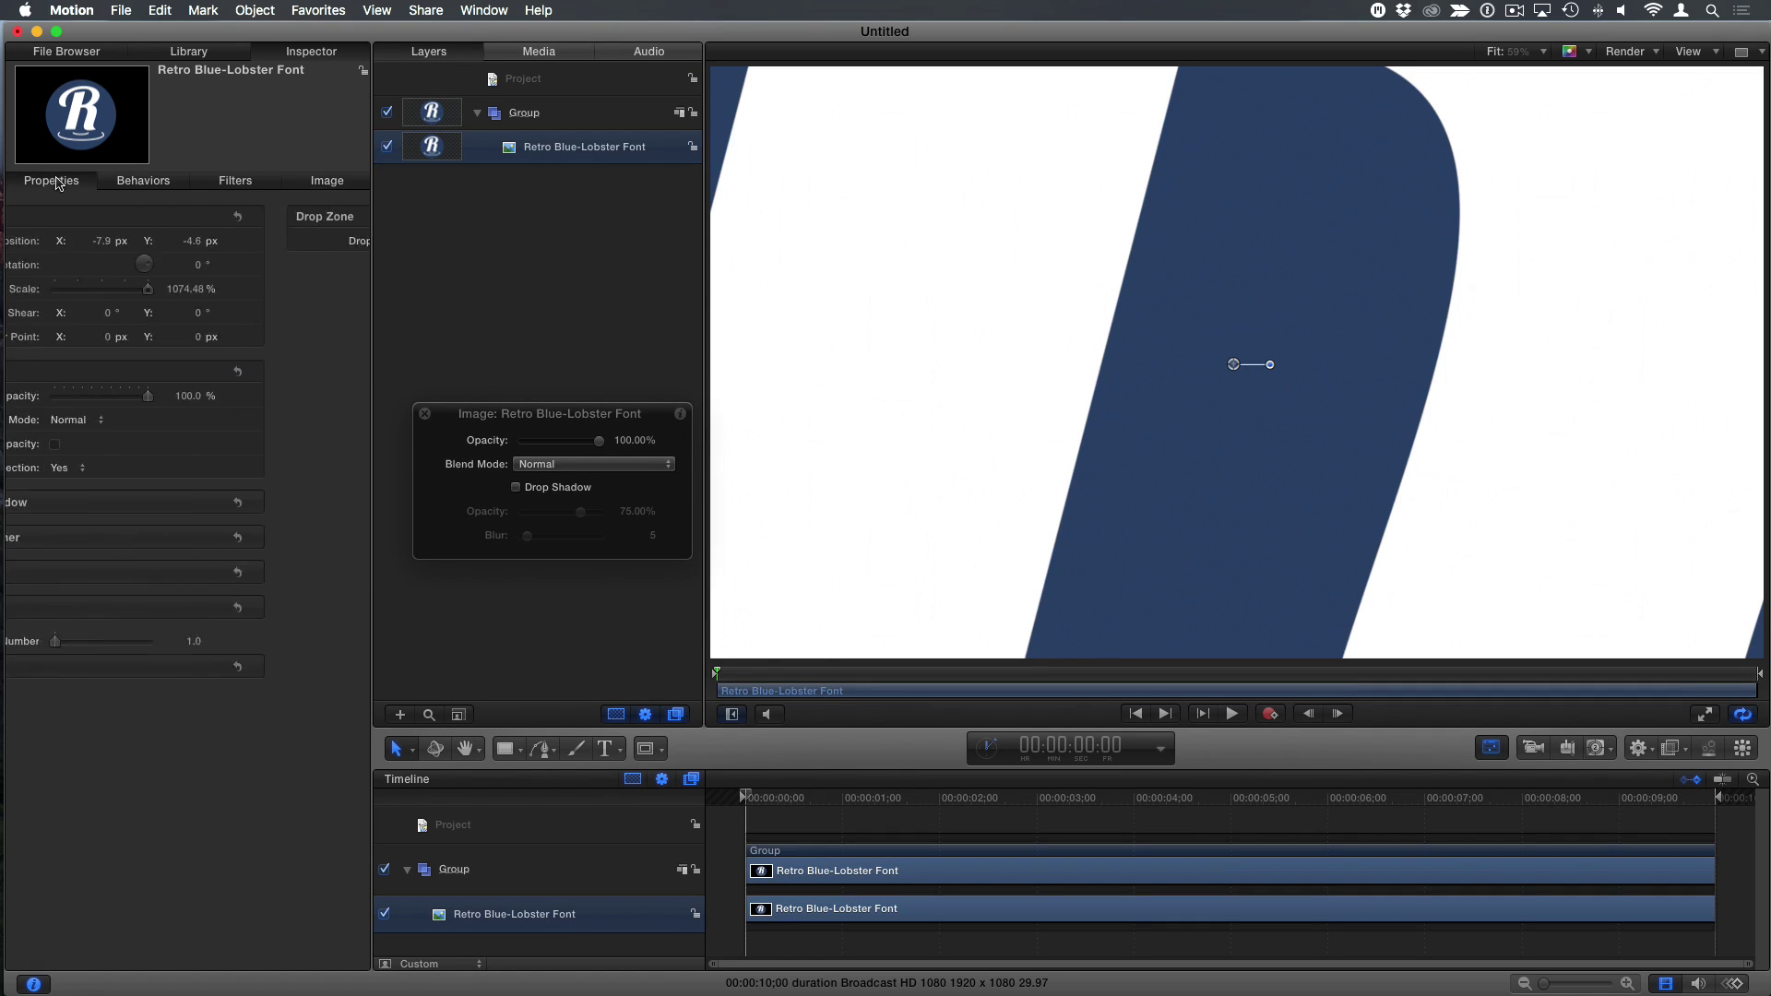
{"action": "left_click", "coordinate": [331, 217]}
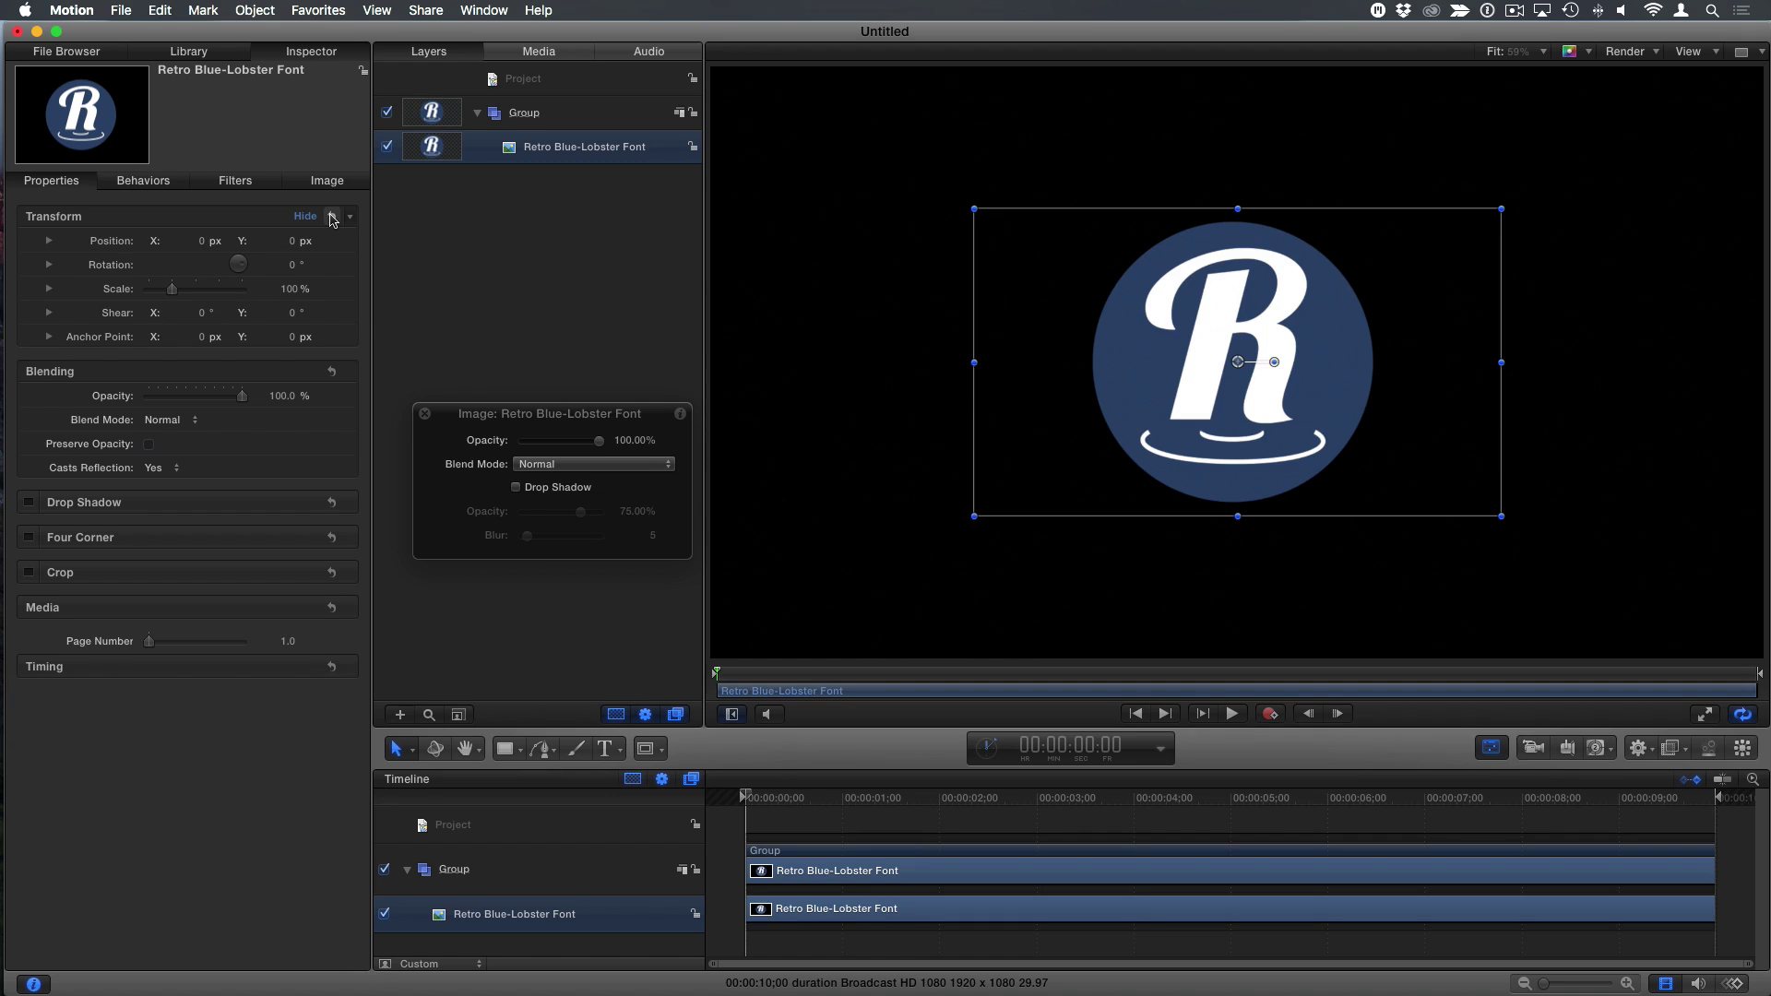
{"action": "left_click", "coordinate": [554, 302]}
- Publish the logo layer's Position, Rotation, Scale and Anchor Point parameters
{"action": "left_click", "coordinate": [581, 153]}
{"action": "right_click", "coordinate": [111, 247]}
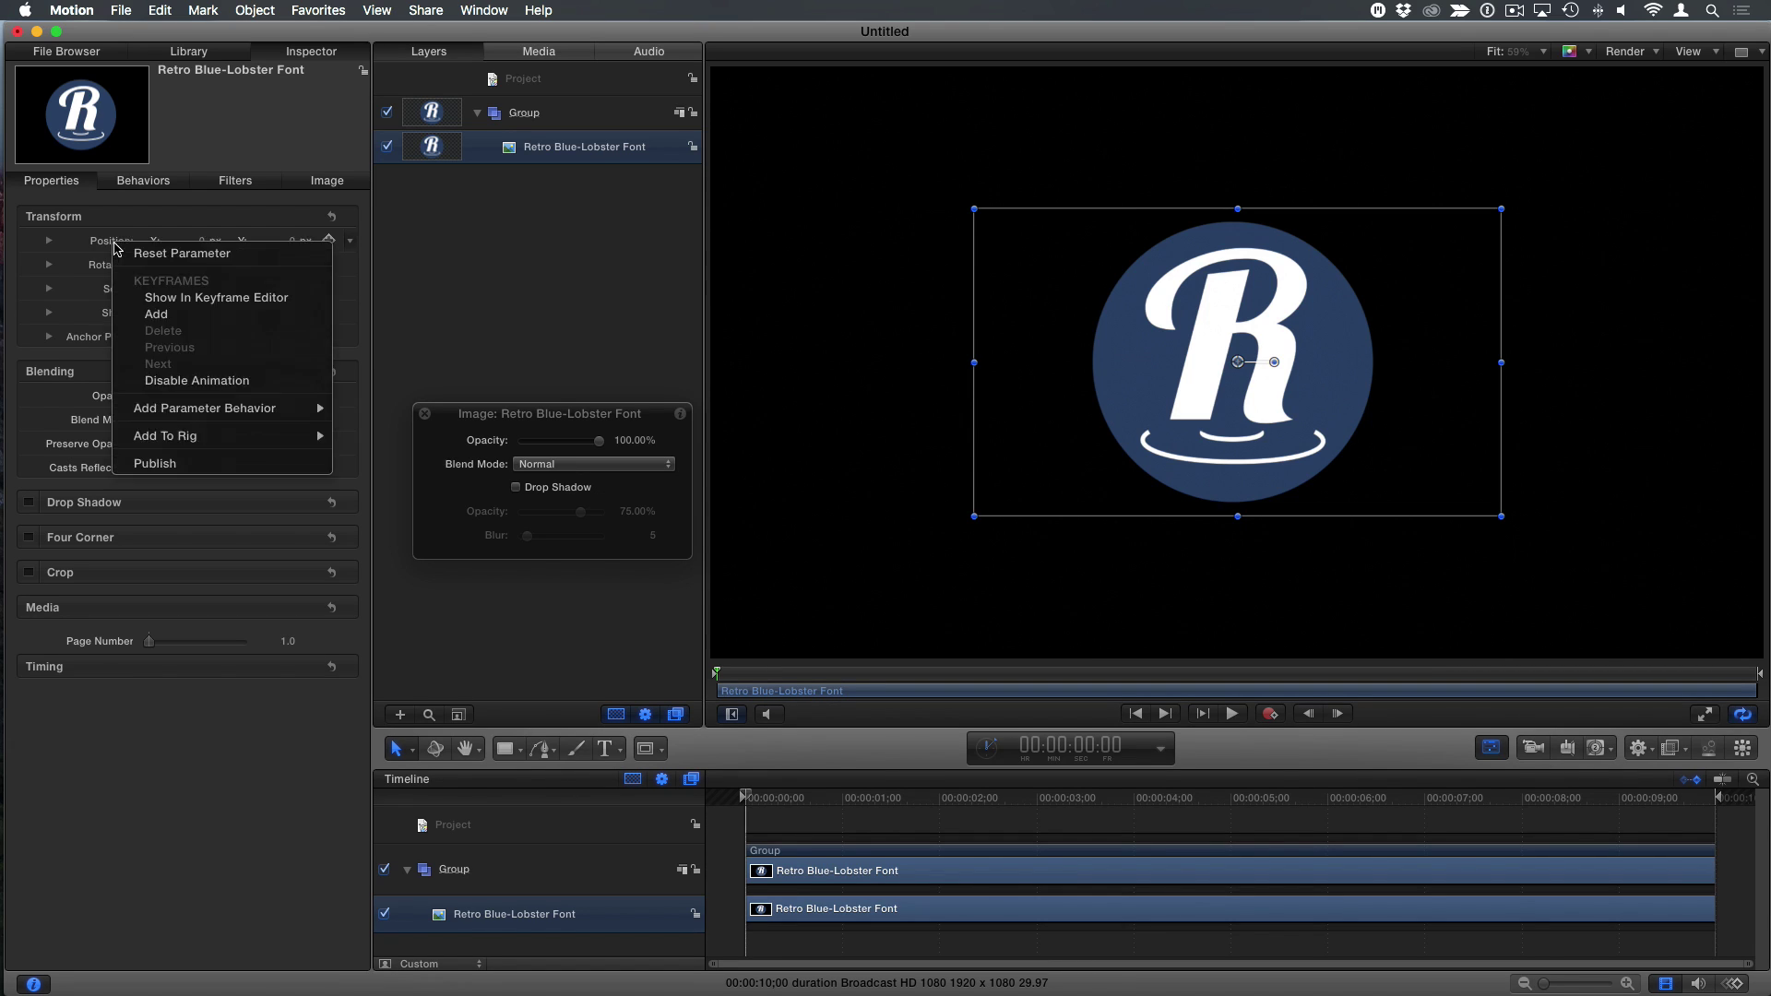
{"action": "left_click", "coordinate": [199, 464]}
{"action": "right_click", "coordinate": [118, 287]}
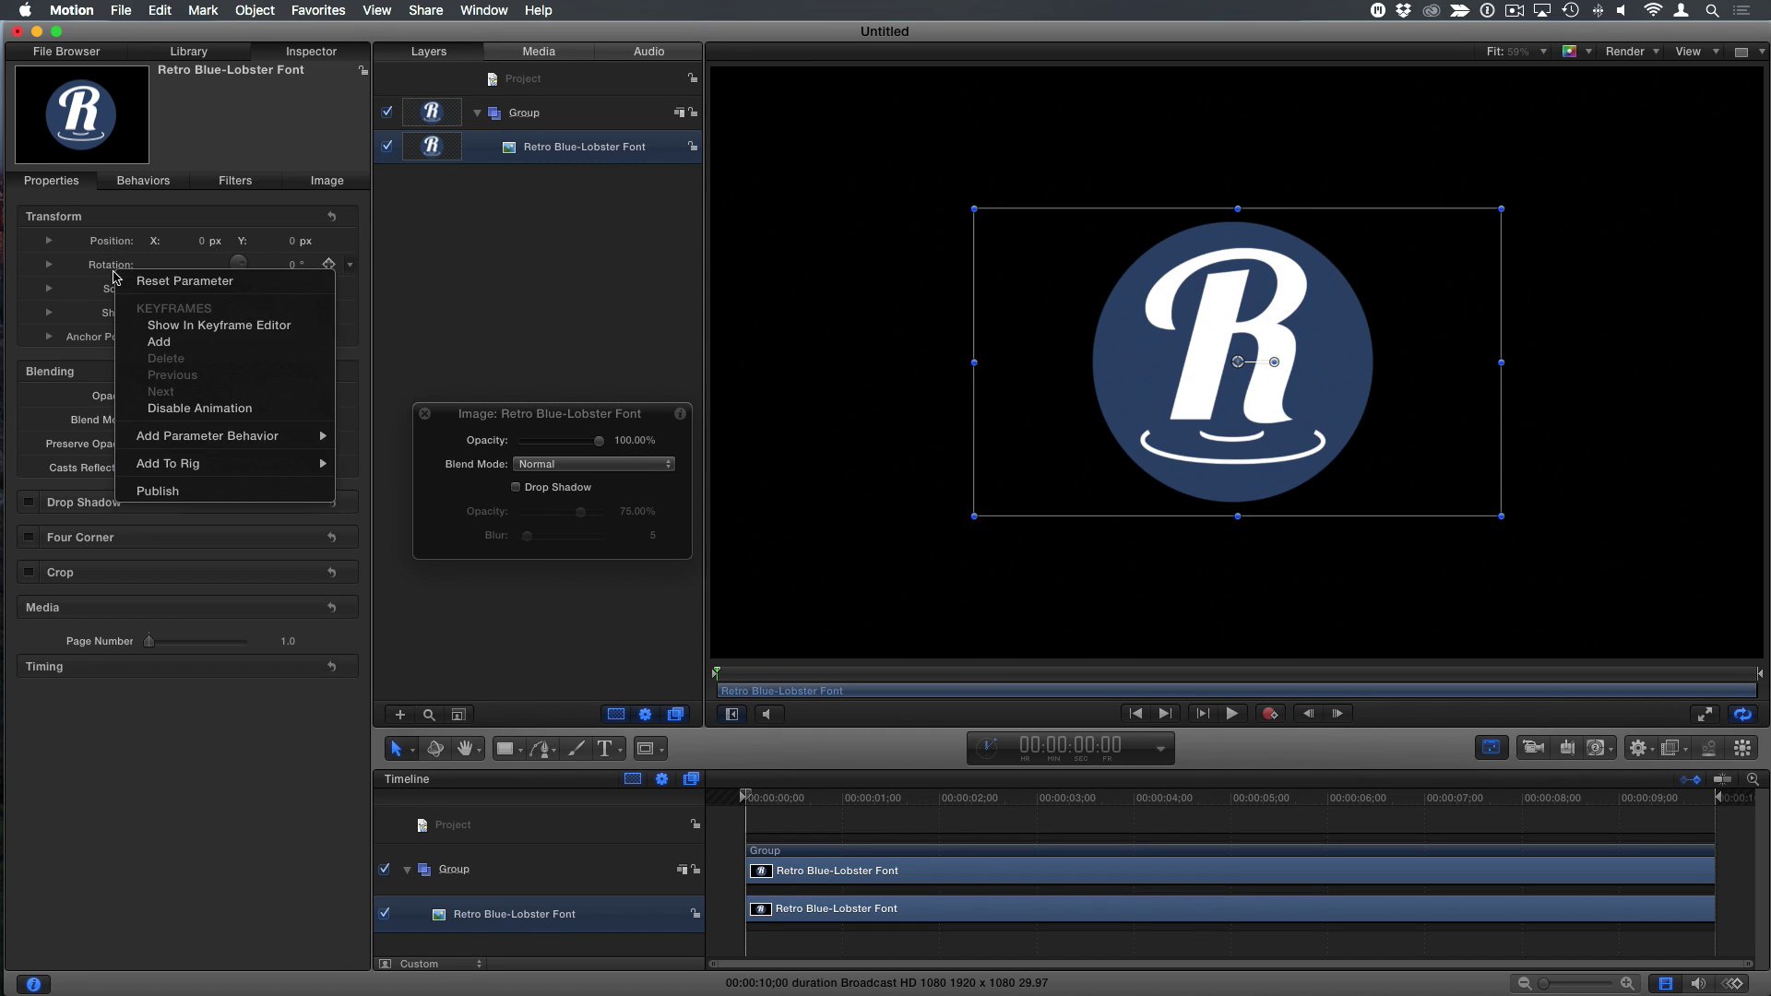
{"action": "left_click", "coordinate": [175, 490]}
{"action": "right_click", "coordinate": [115, 291]}
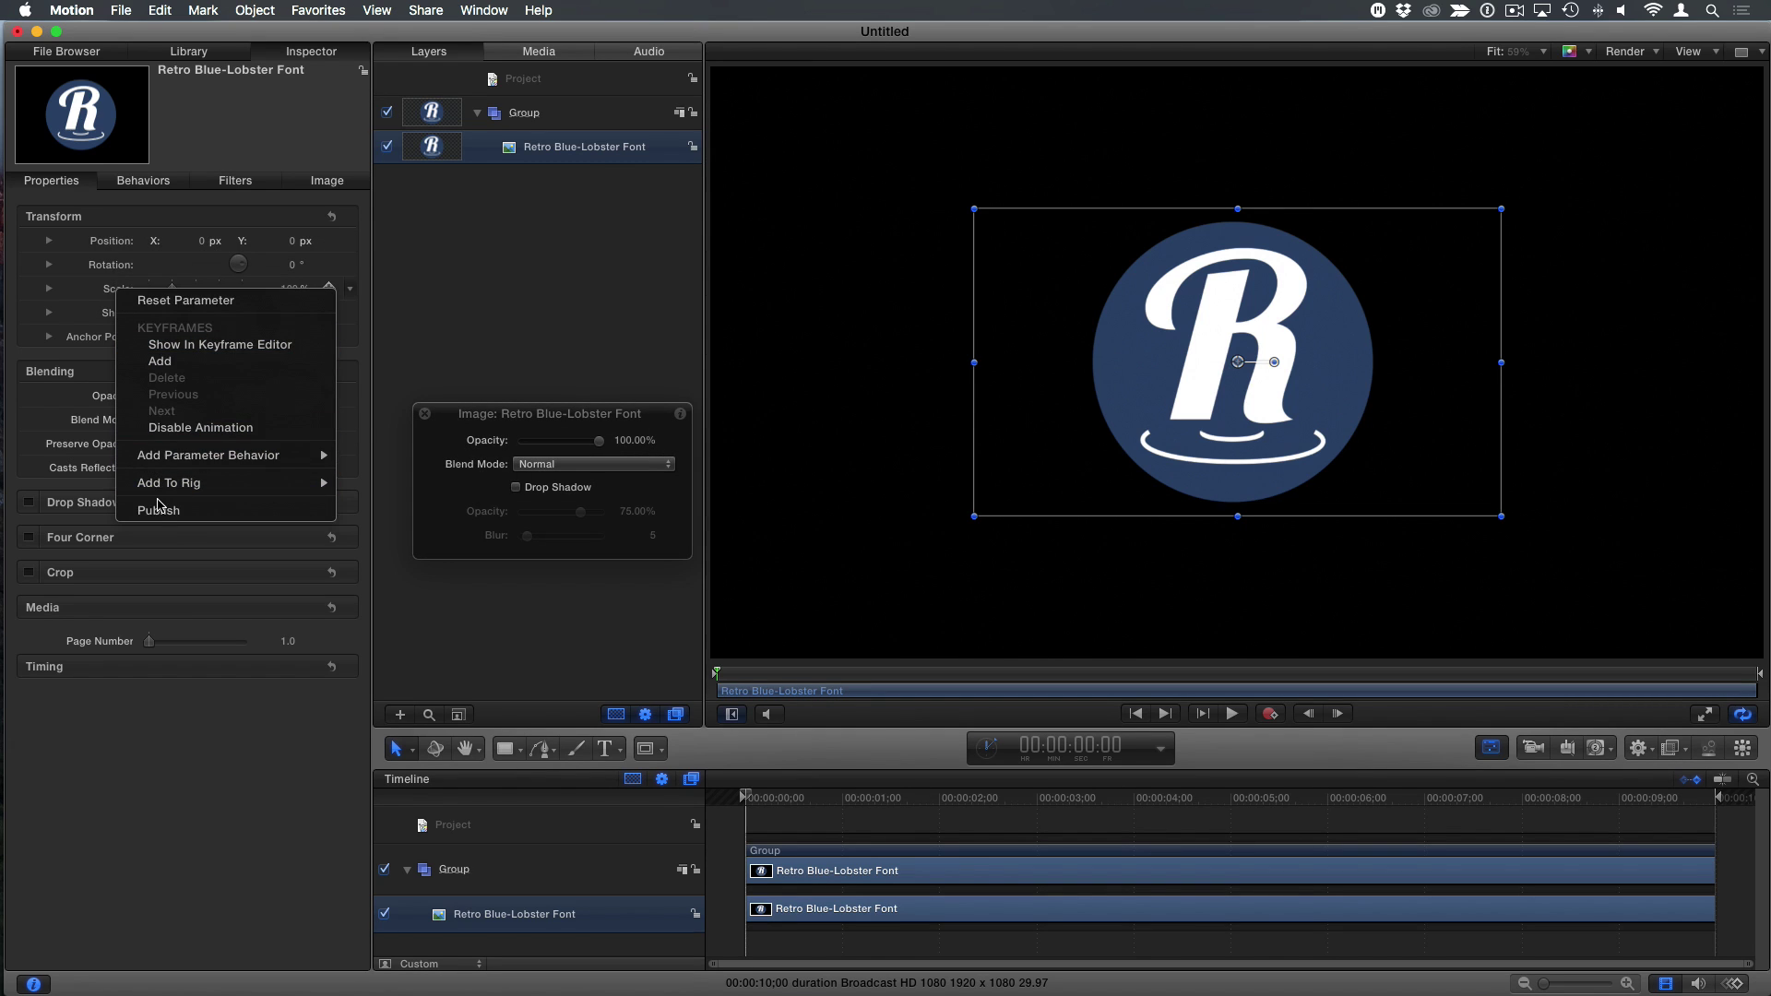
{"action": "left_click", "coordinate": [97, 341]}
{"action": "right_click", "coordinate": [97, 341]}
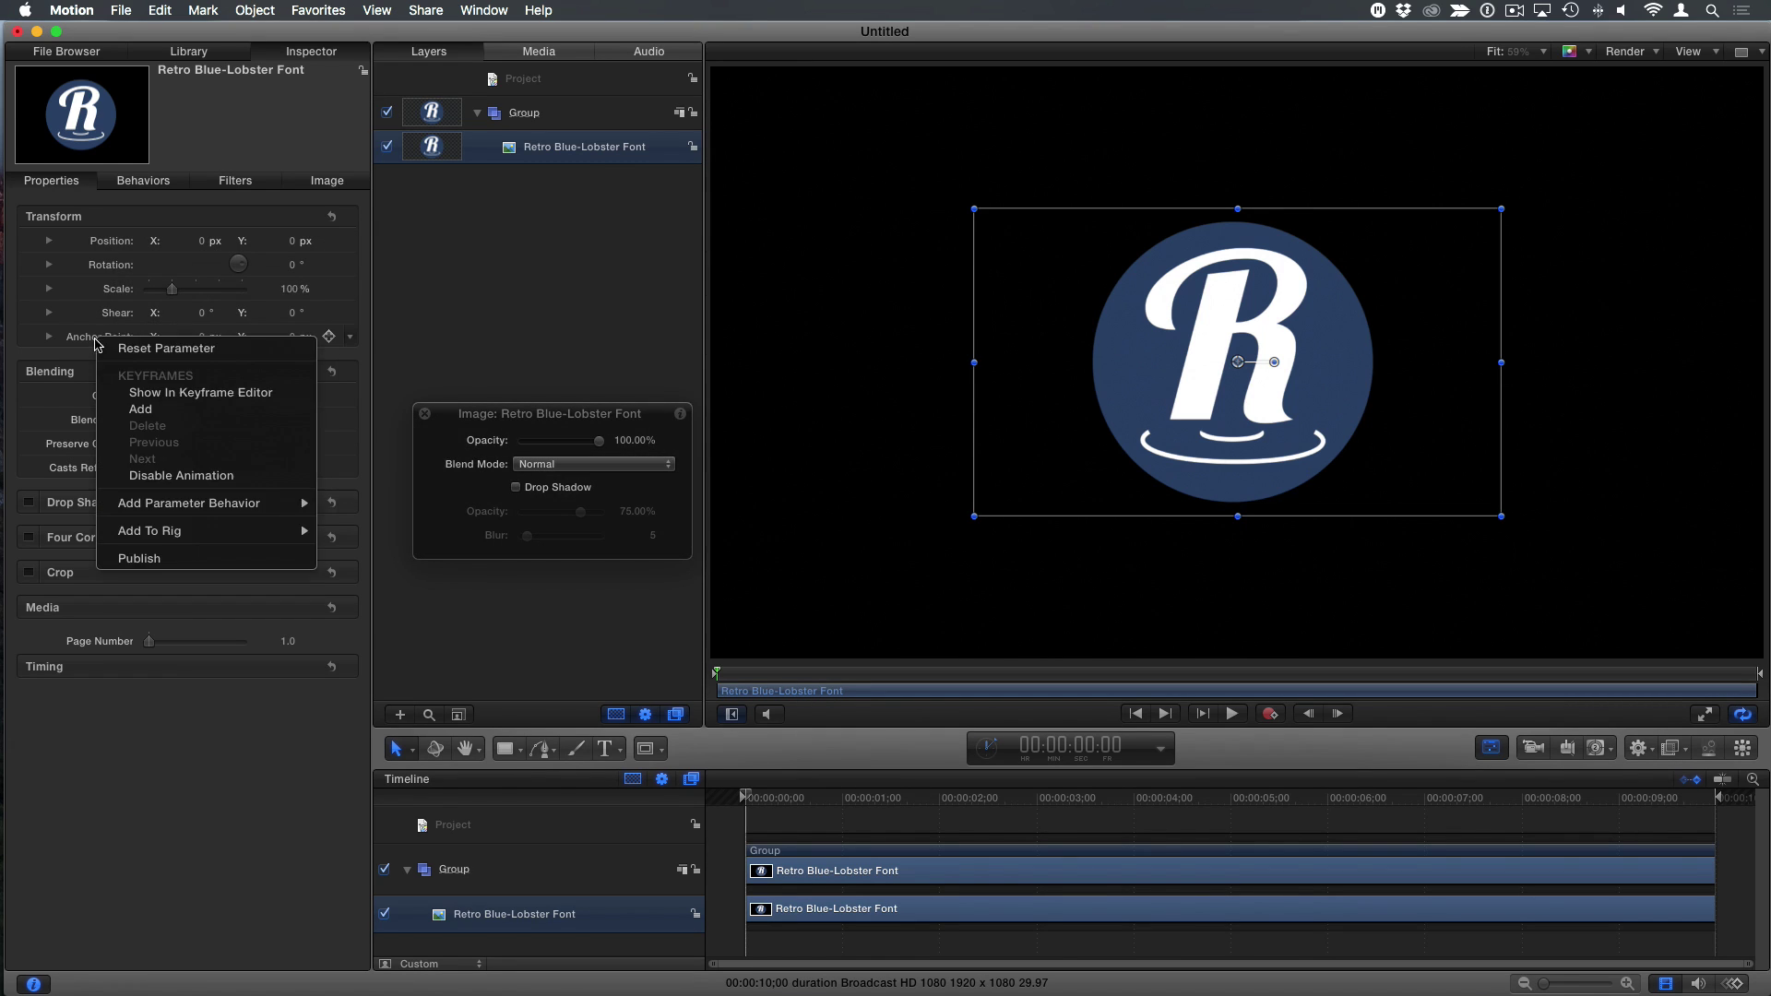
{"action": "left_click", "coordinate": [168, 559]}
{"action": "left_click", "coordinate": [479, 319]}
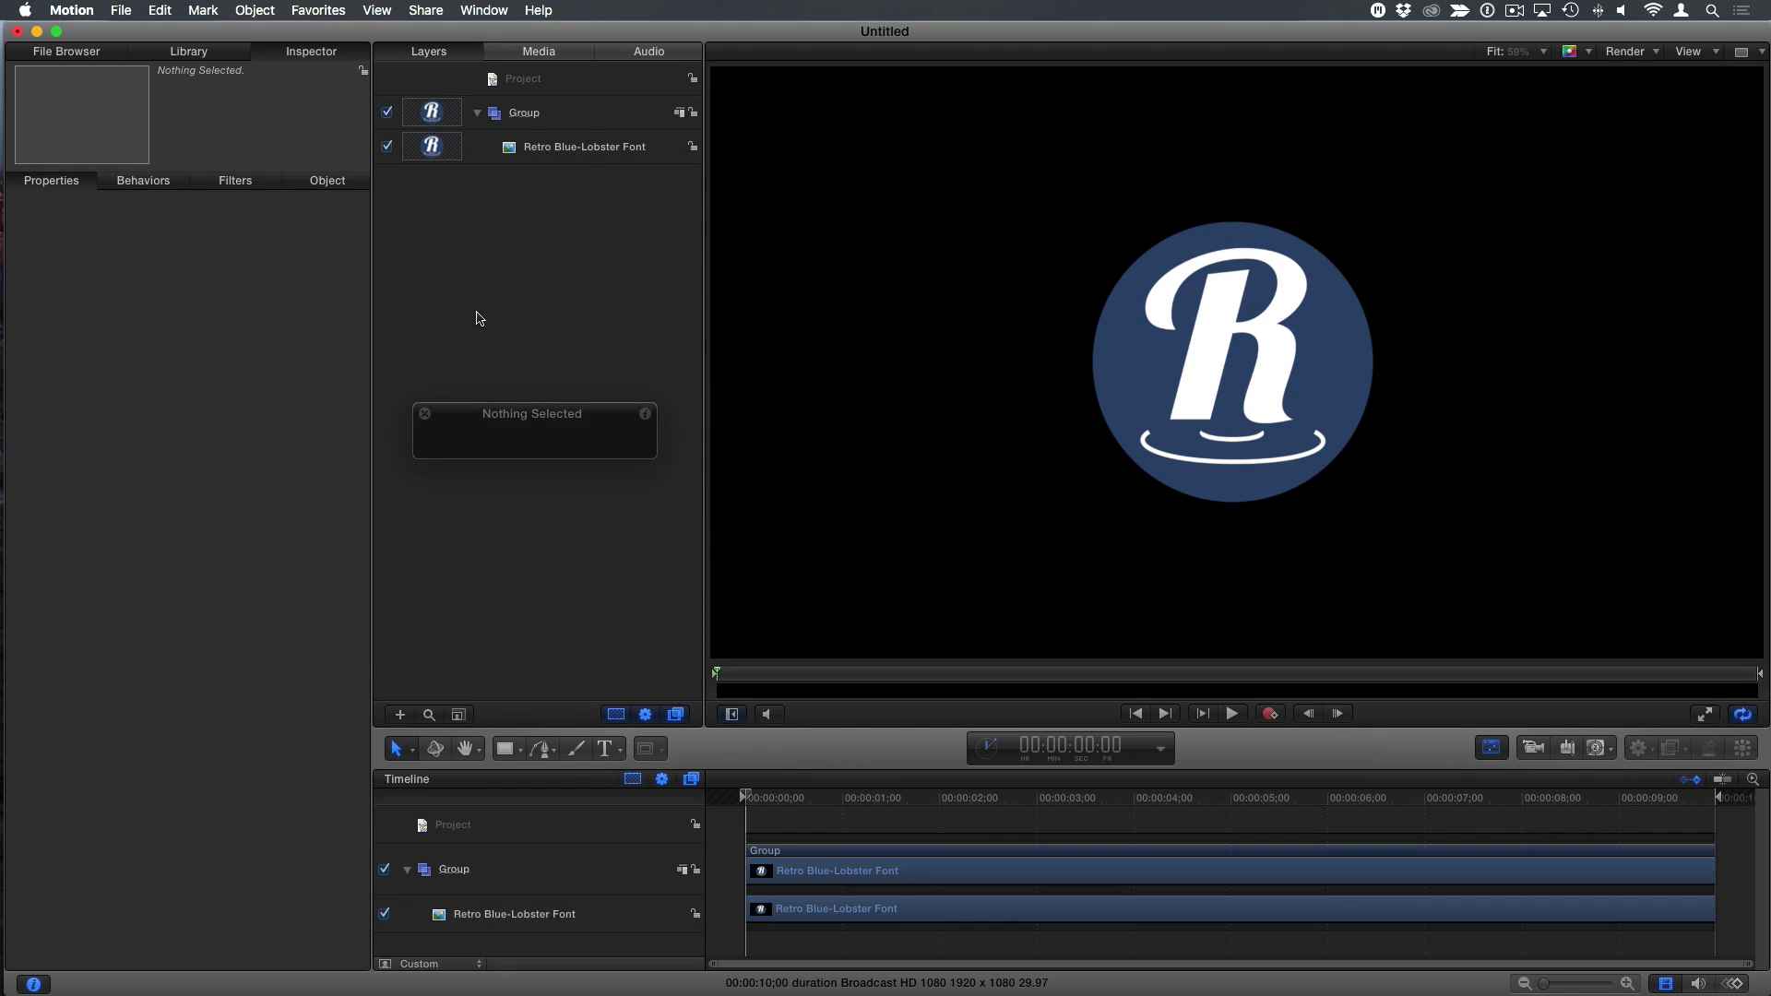
{"action": "left_click", "coordinate": [582, 149]}
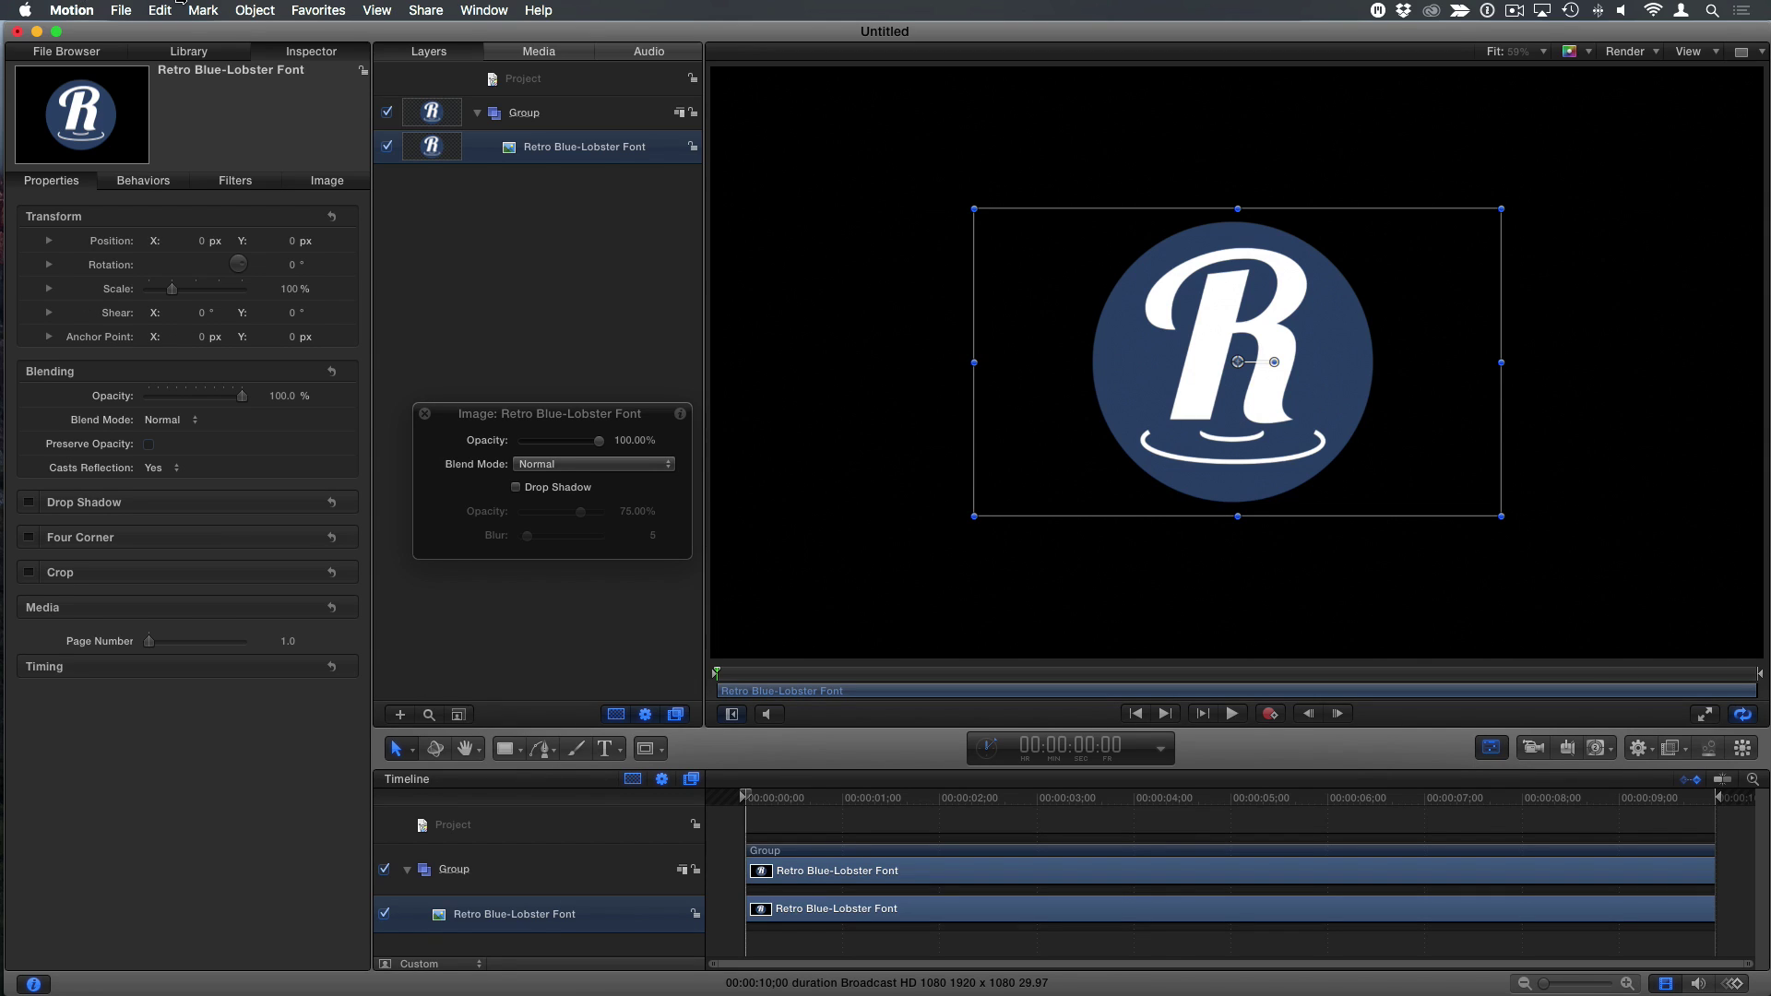
- Add a Color Solid generator from the Library into the Group below the logo
{"action": "left_click", "coordinate": [212, 56]}
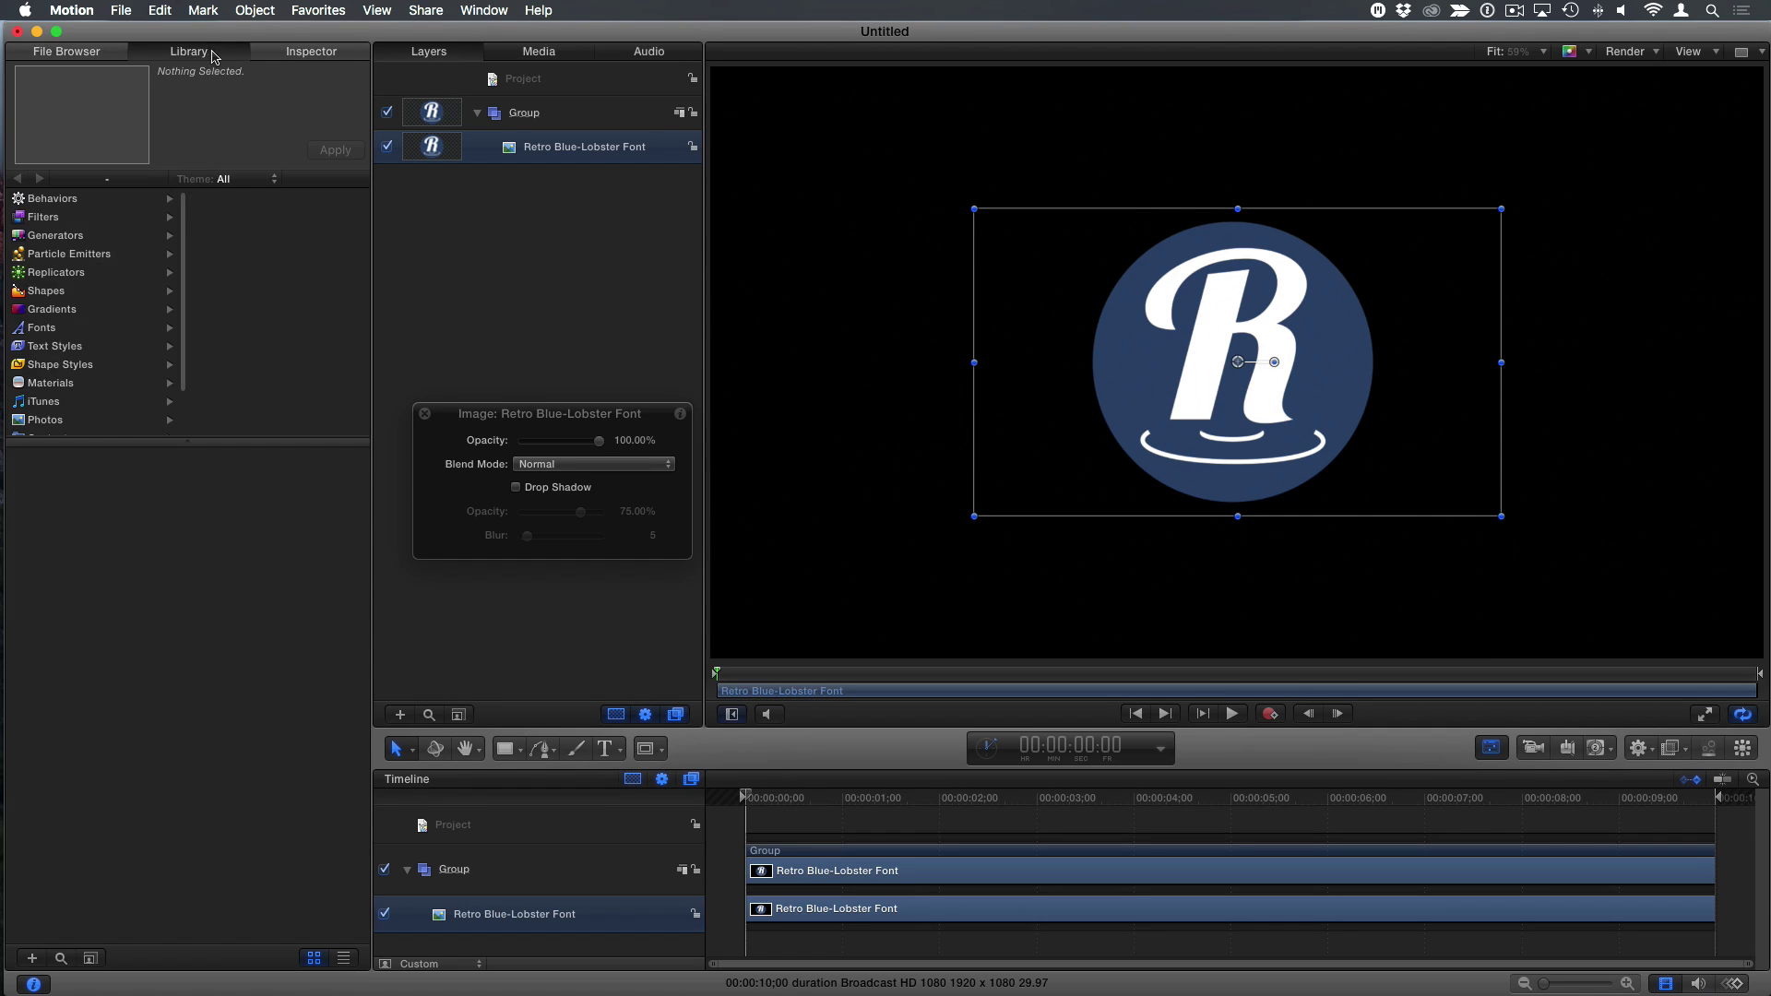
{"action": "left_click", "coordinate": [78, 242]}
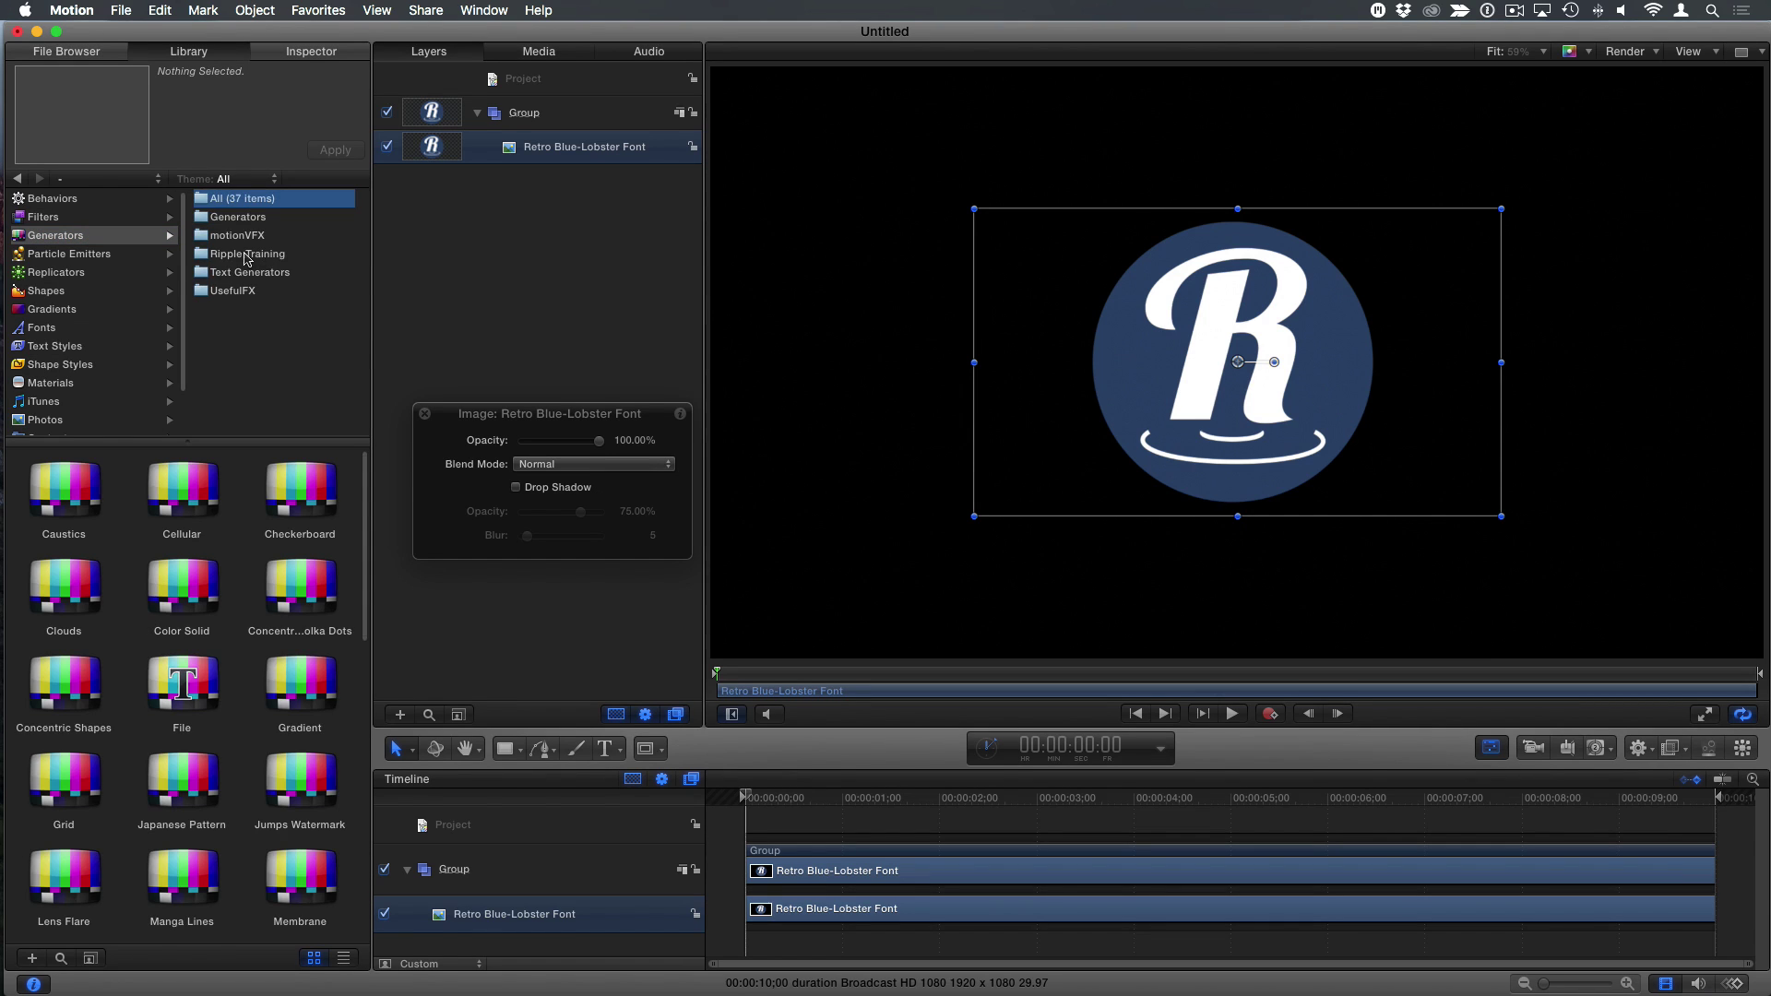
{"action": "left_click", "coordinate": [239, 221]}
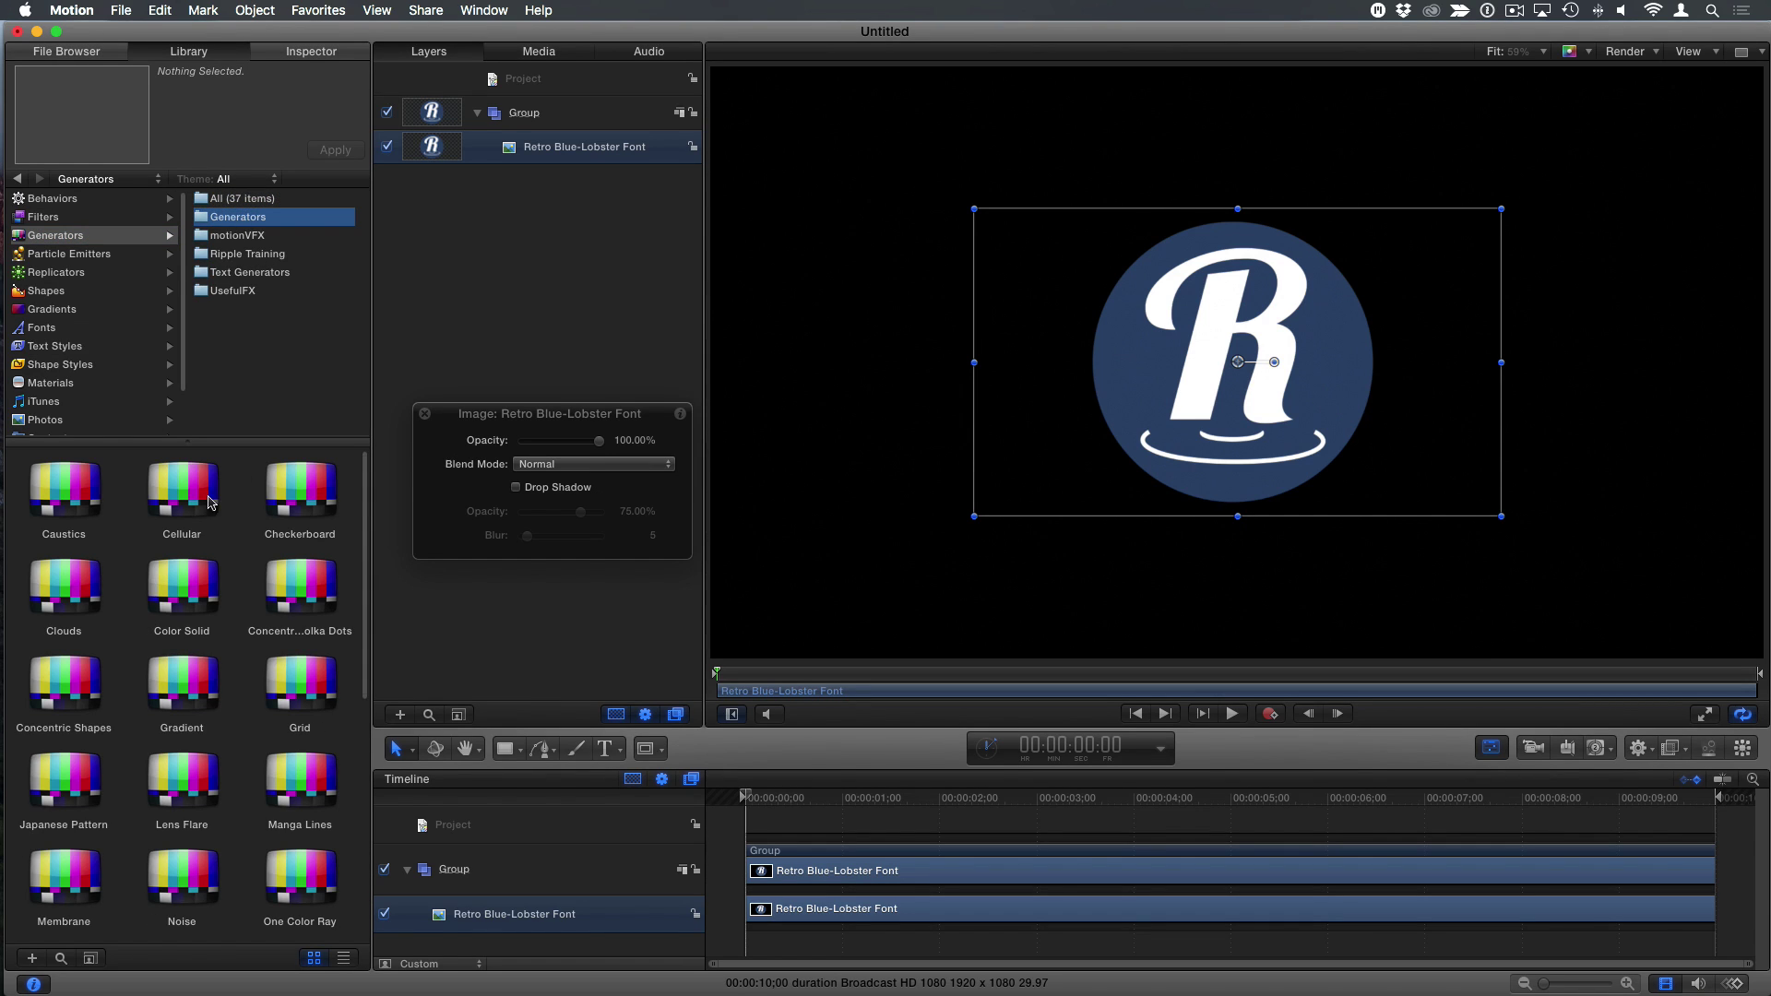
{"action": "left_click_drag", "start_coordinate": [180, 595], "coordinate": [513, 117]}
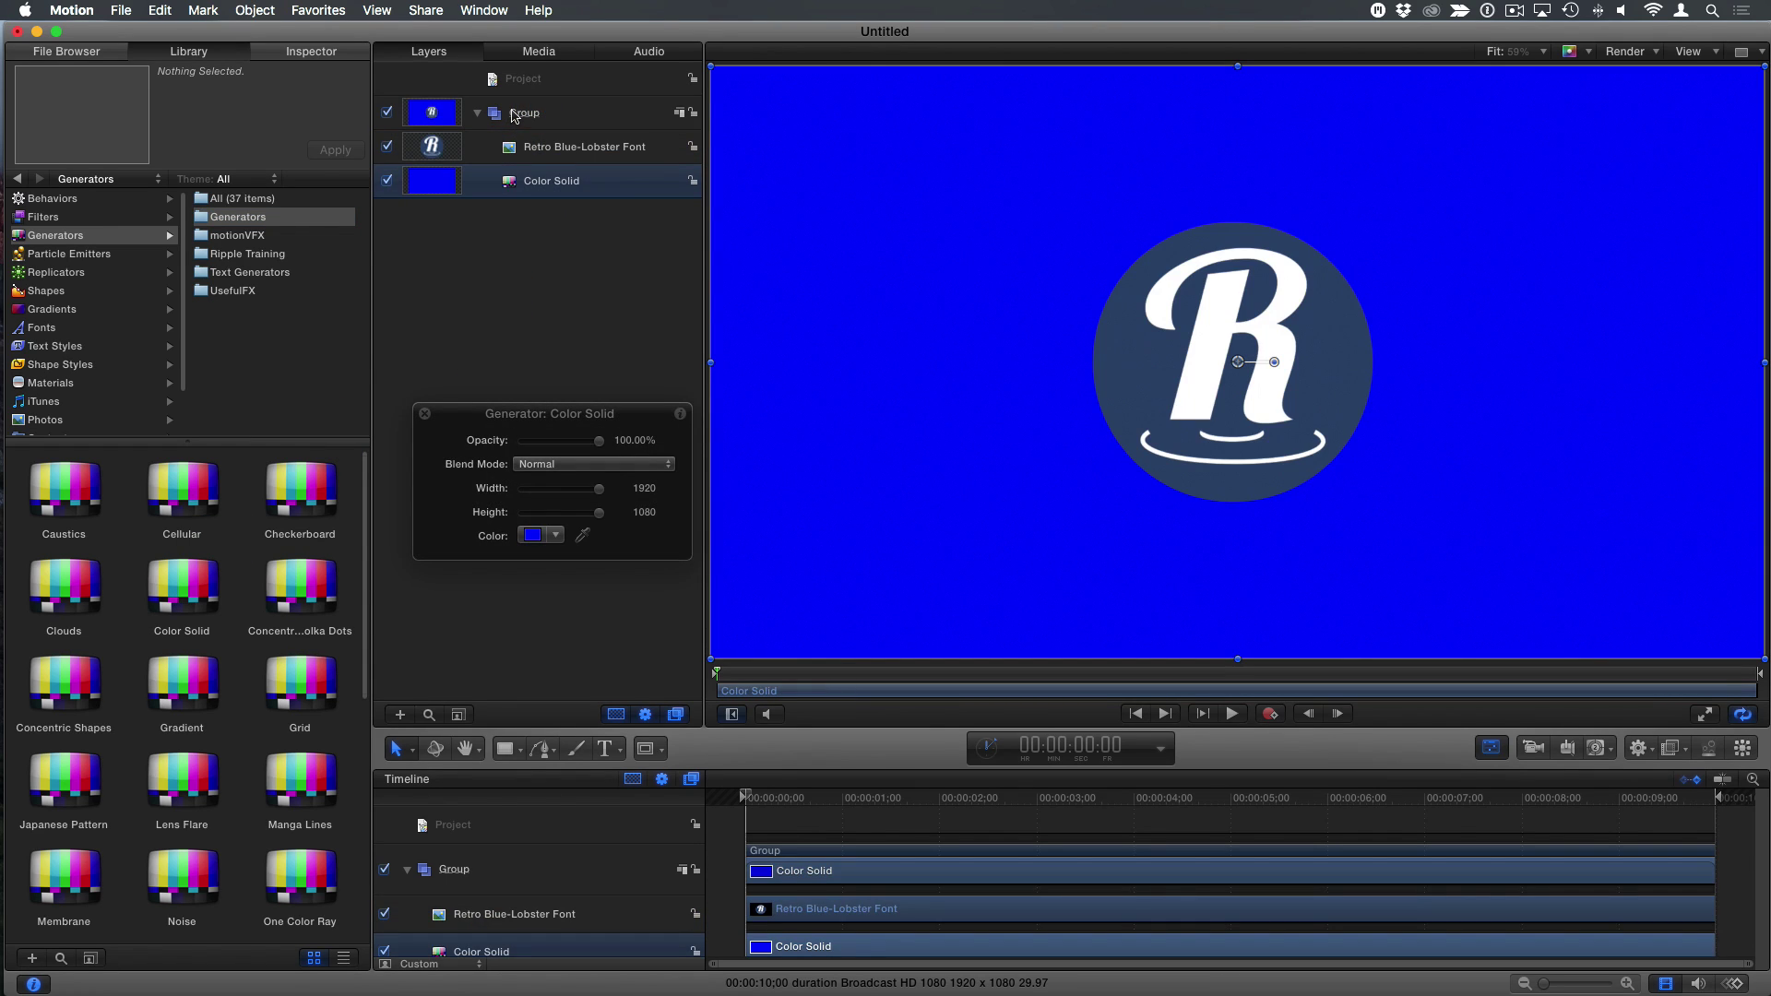
- Set the Color Solid's colour to pure white (FFFFFF) using the RGB sliders
{"action": "left_click_drag", "start_coordinate": [556, 535], "coordinate": [530, 546]}
{"action": "left_click", "coordinate": [532, 535]}
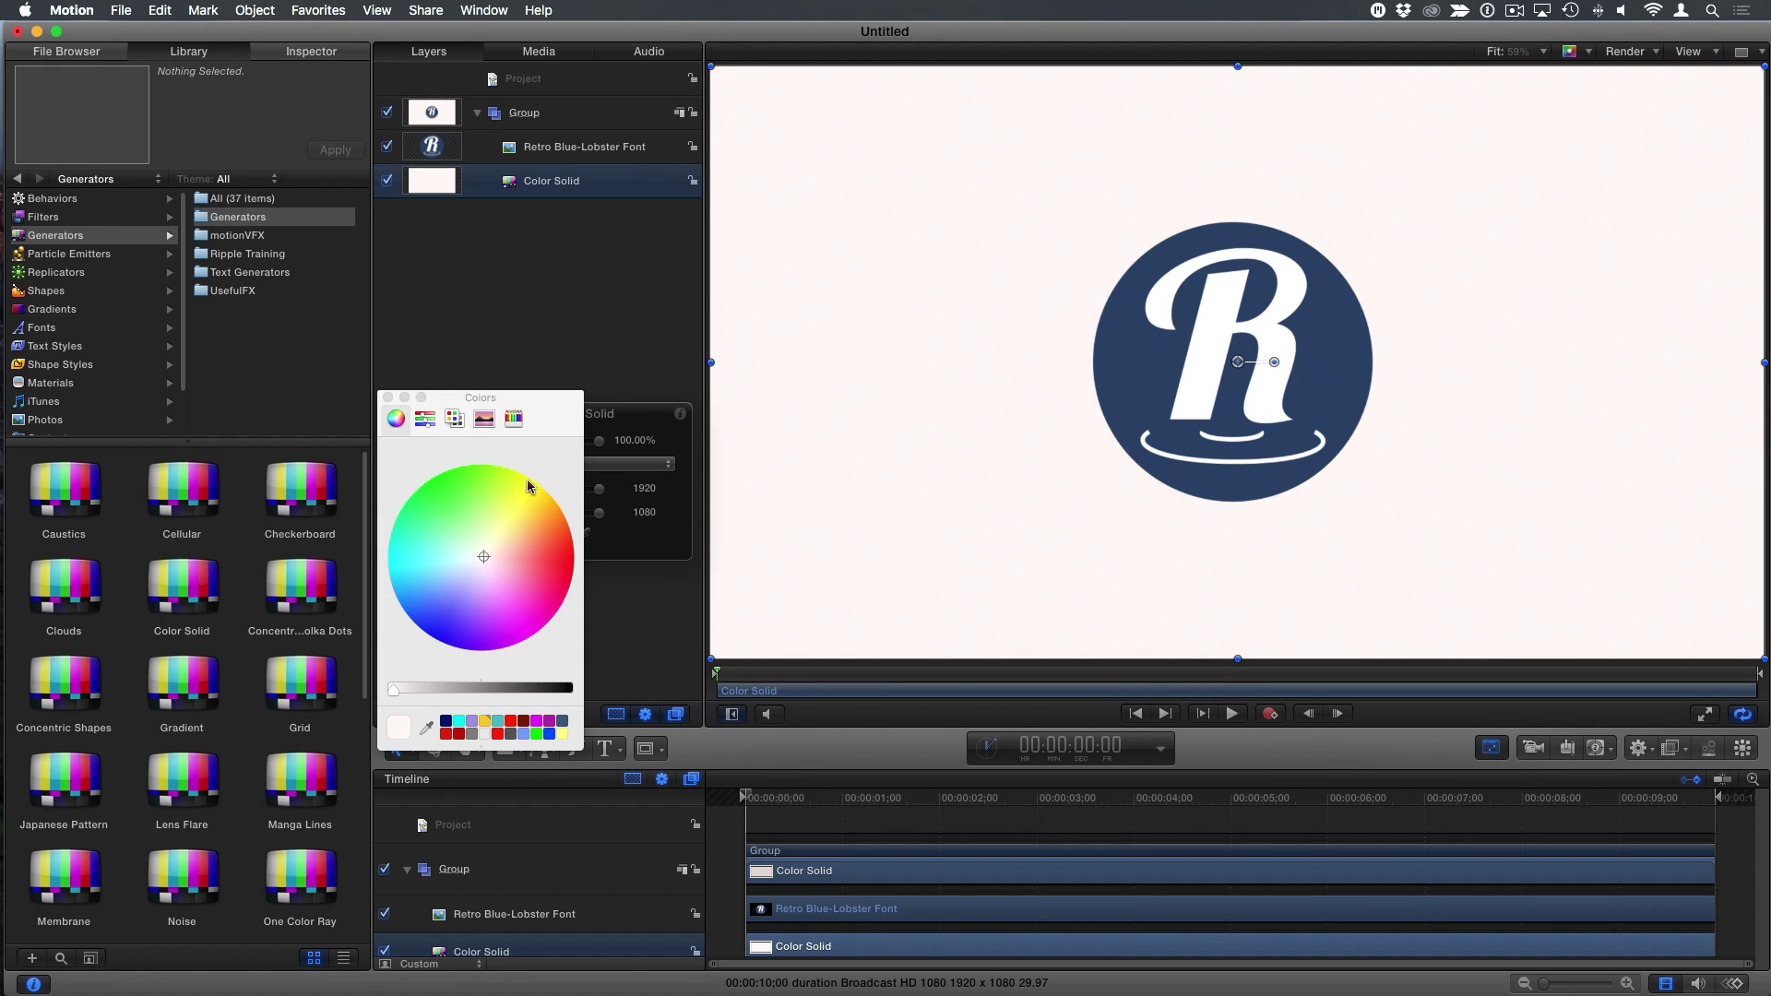
{"action": "left_click", "coordinate": [425, 419]}
{"action": "left_click_drag", "start_coordinate": [522, 499], "coordinate": [558, 586]}
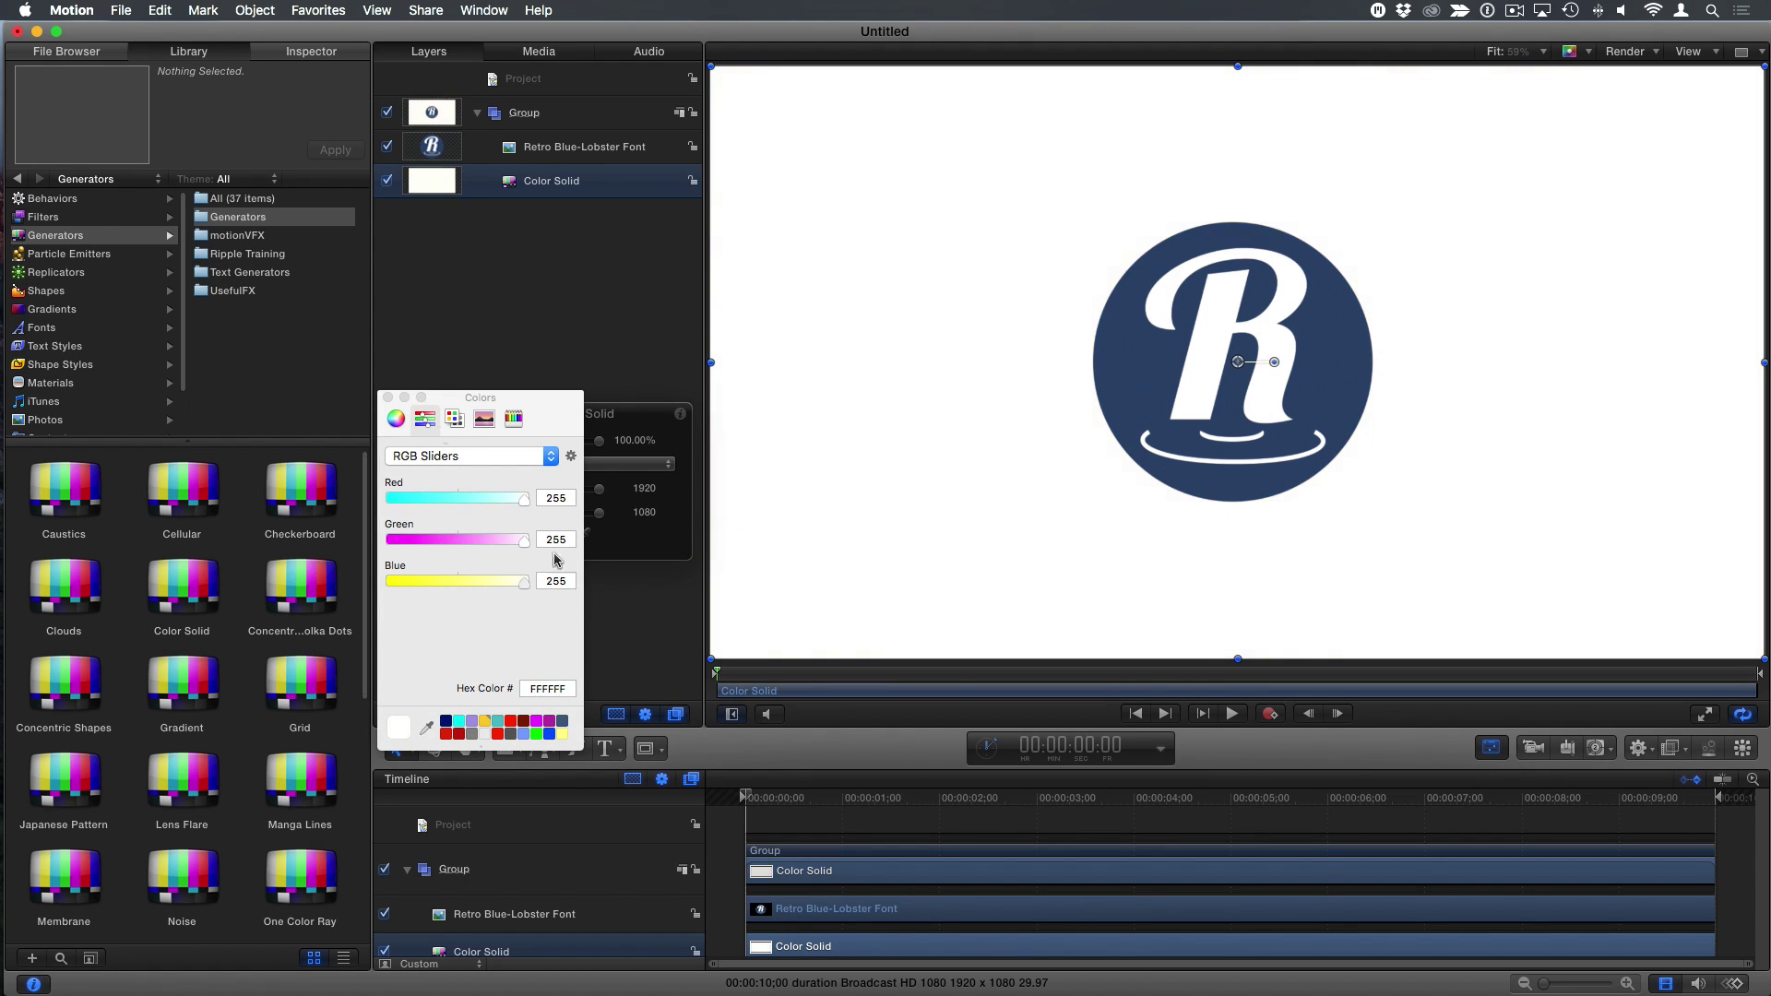
{"action": "left_click", "coordinate": [387, 398]}
- Publish the Color Solid's Opacity and Color parameters
{"action": "left_click", "coordinate": [315, 53]}
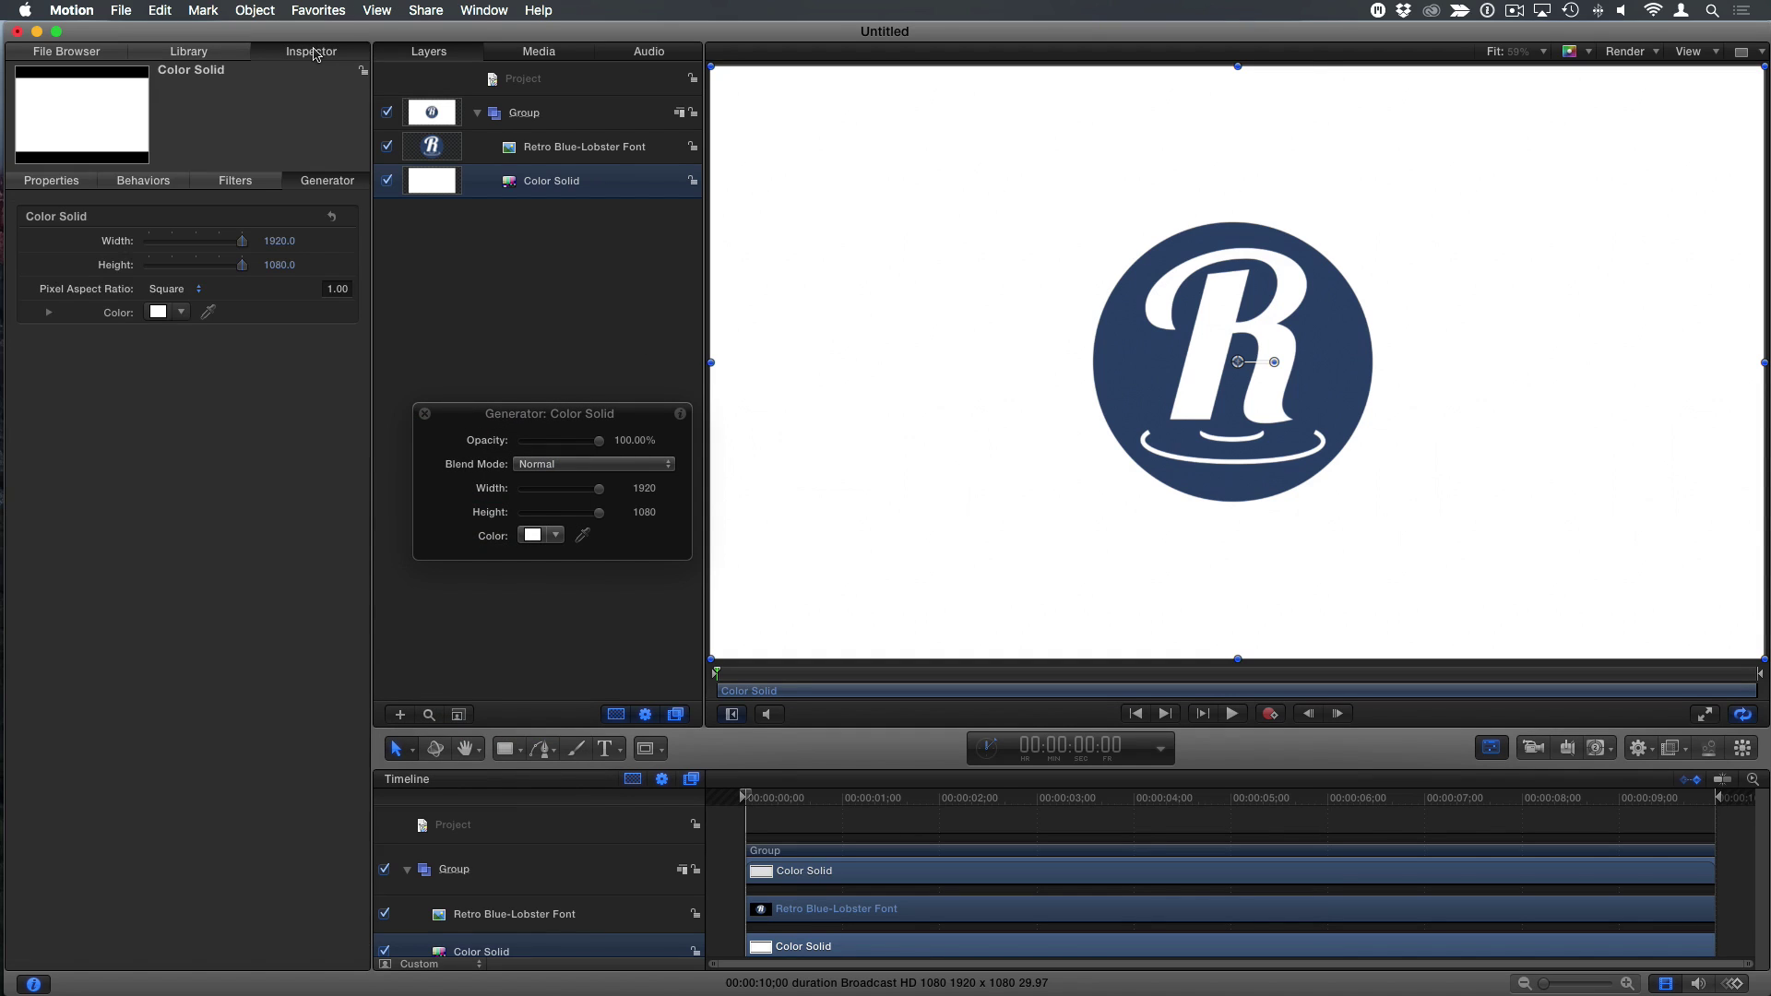
{"action": "left_click", "coordinate": [55, 182]}
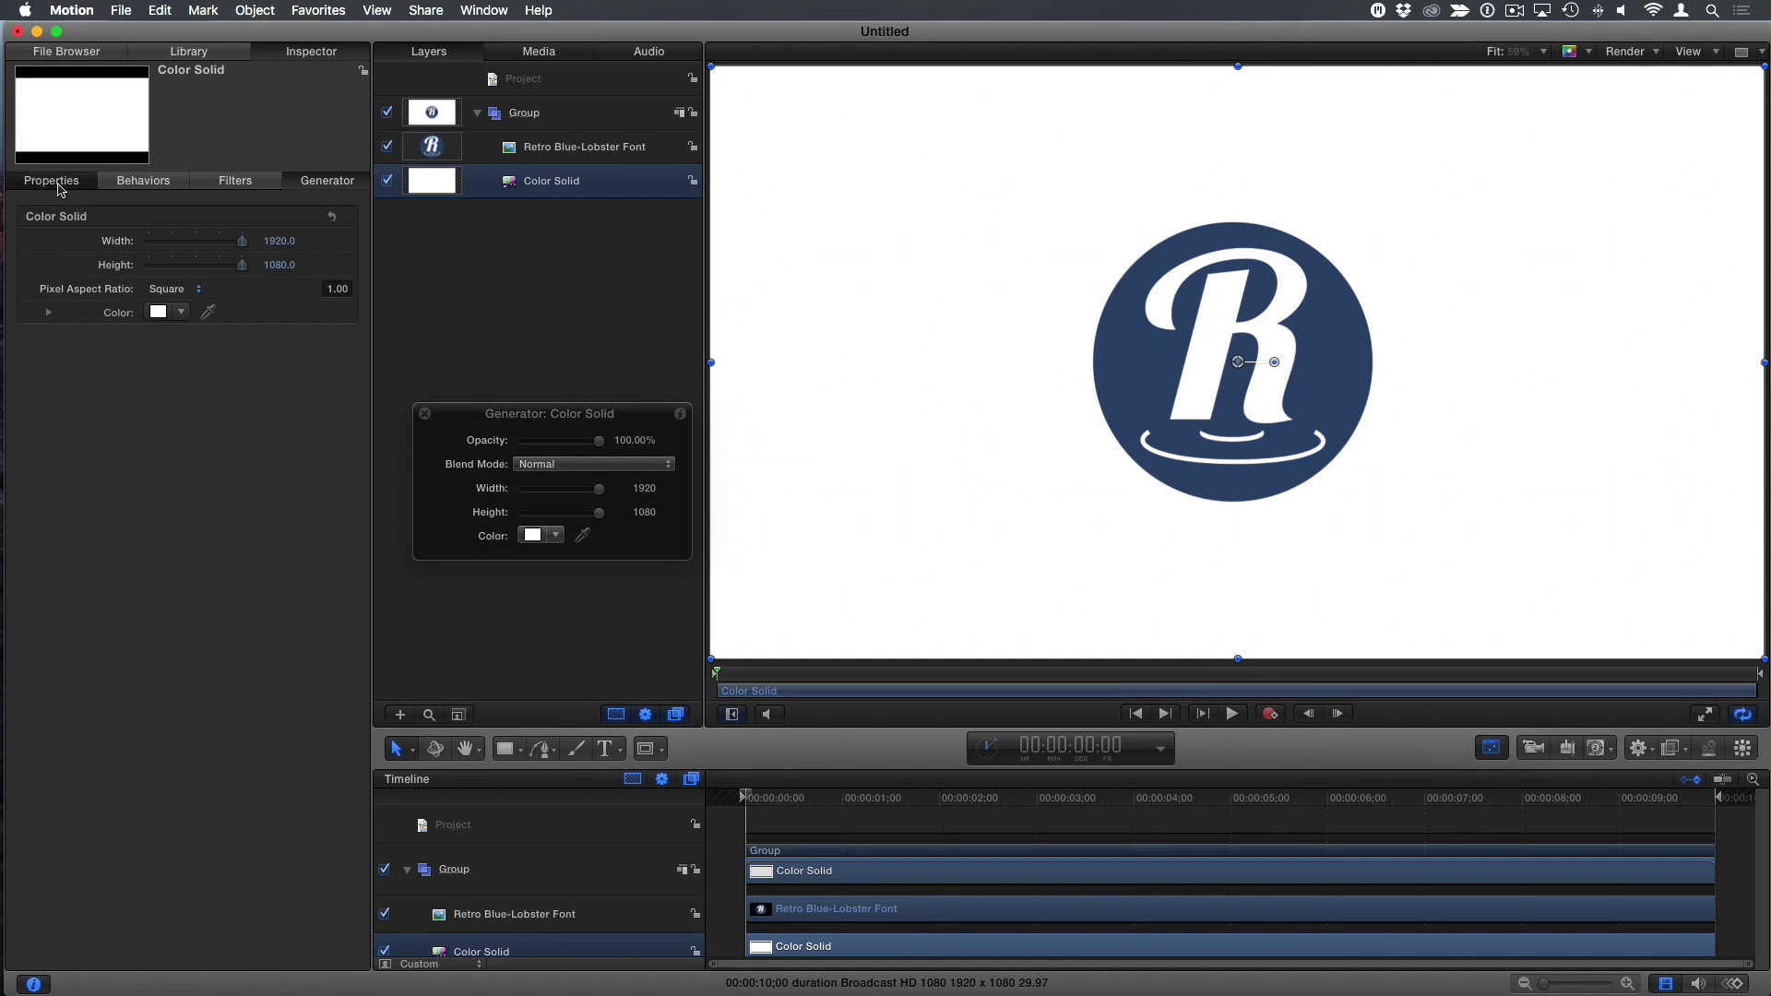
{"action": "right_click", "coordinate": [112, 397]}
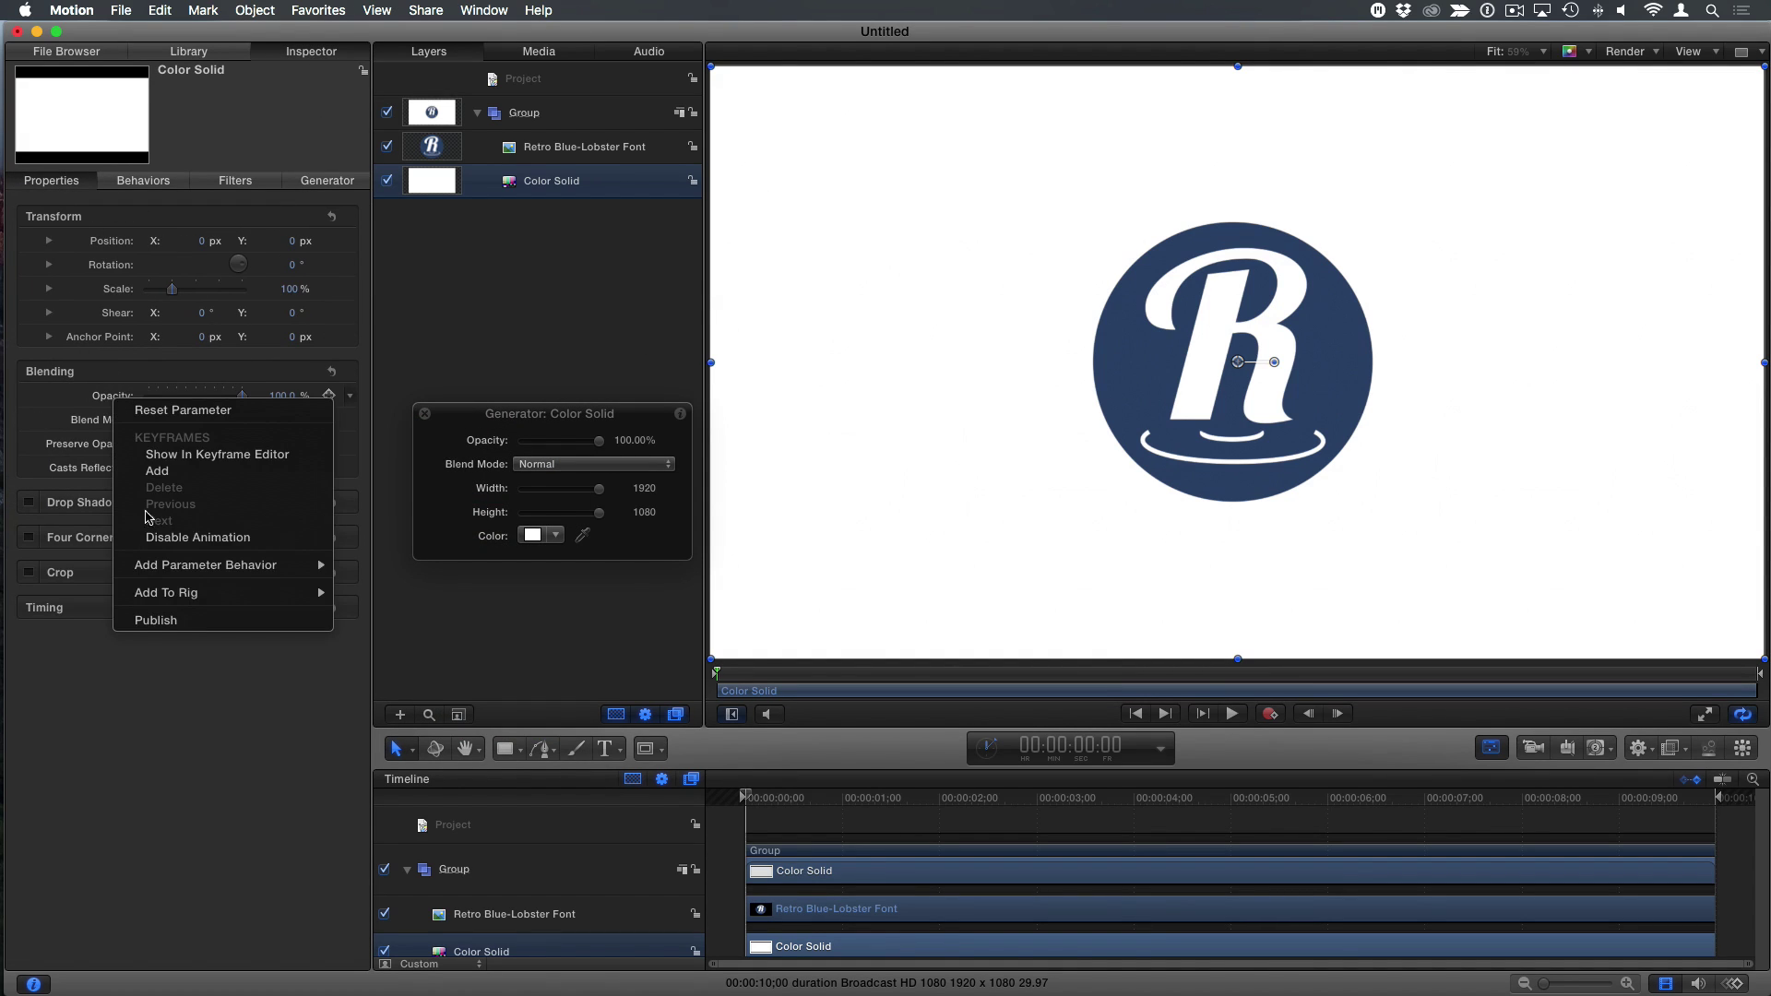
{"action": "left_click", "coordinate": [184, 620]}
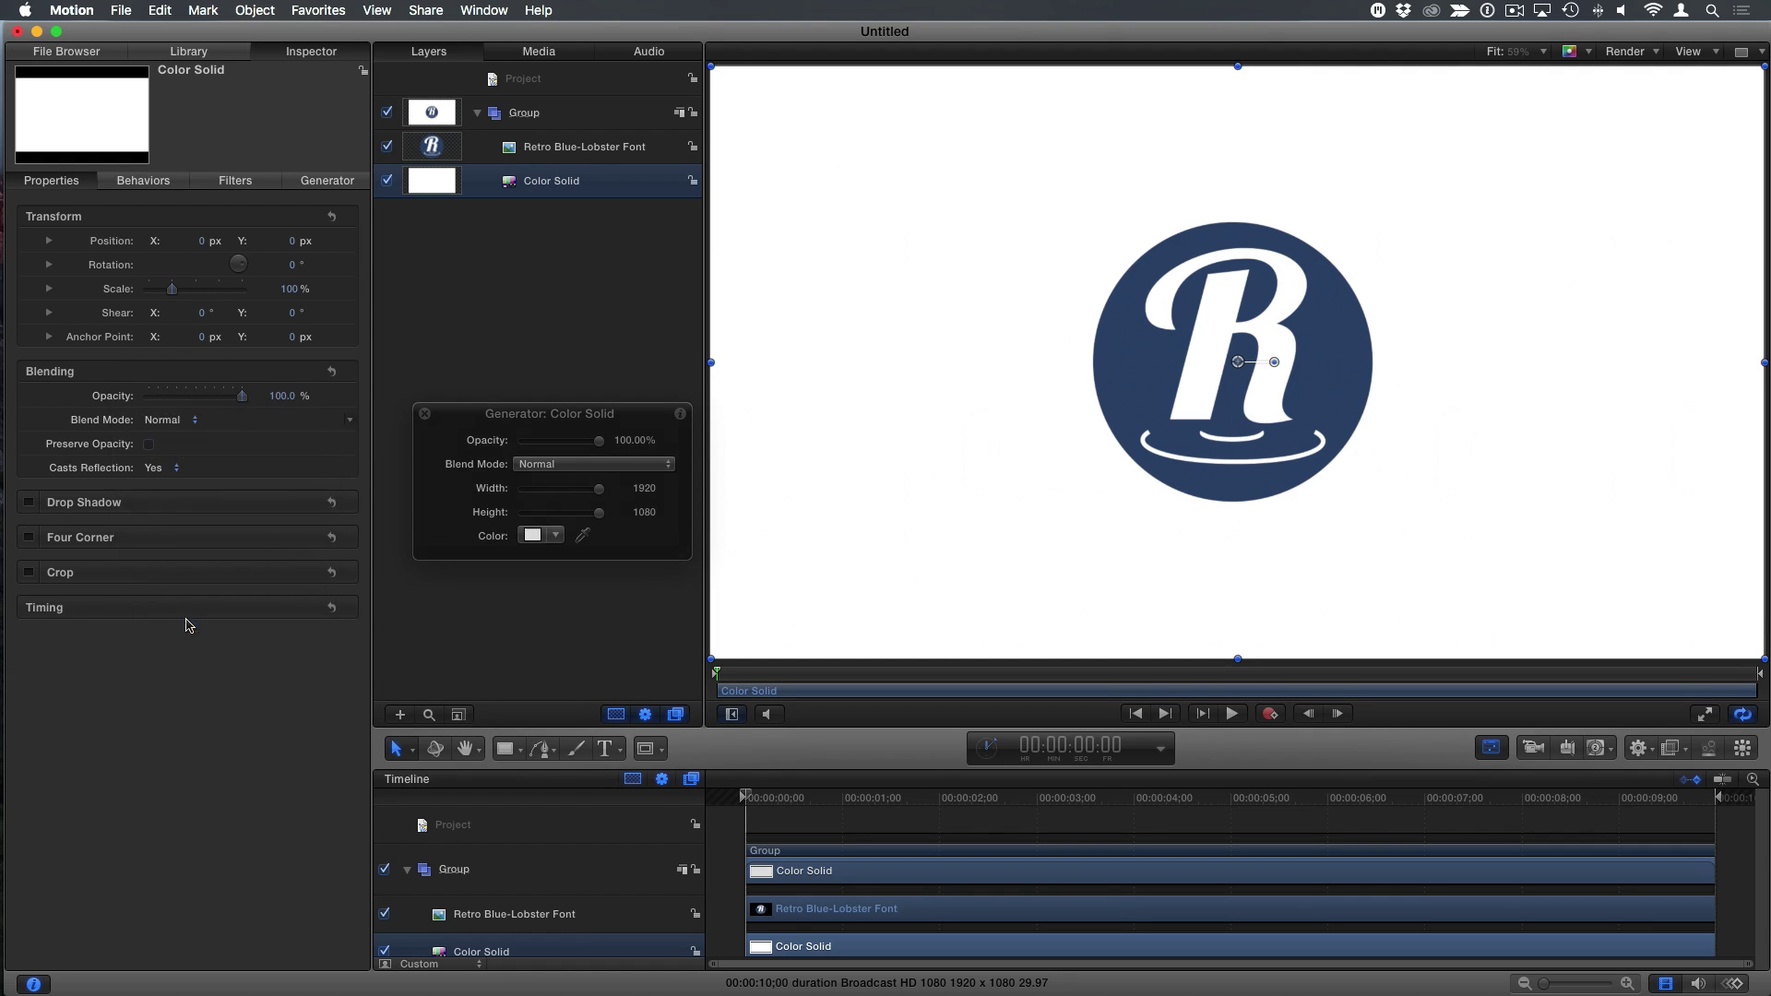
{"action": "left_click", "coordinate": [327, 181]}
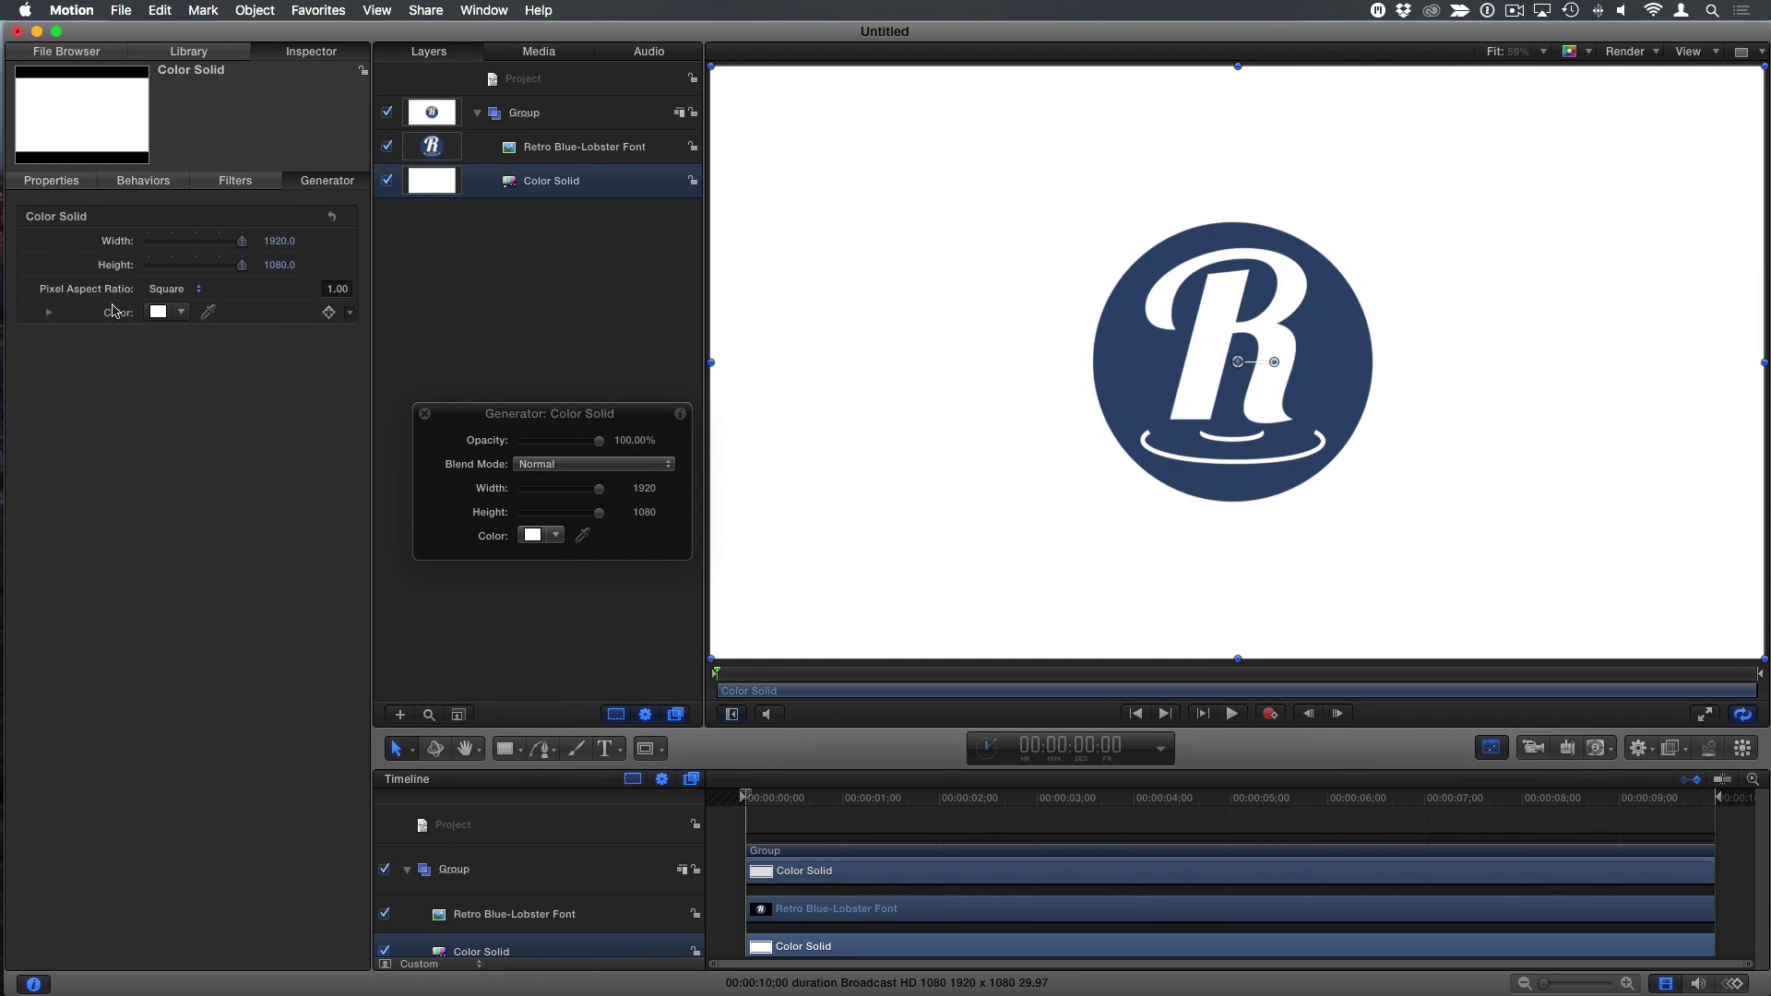
{"action": "right_click", "coordinate": [112, 316]}
{"action": "left_click", "coordinate": [159, 531]}
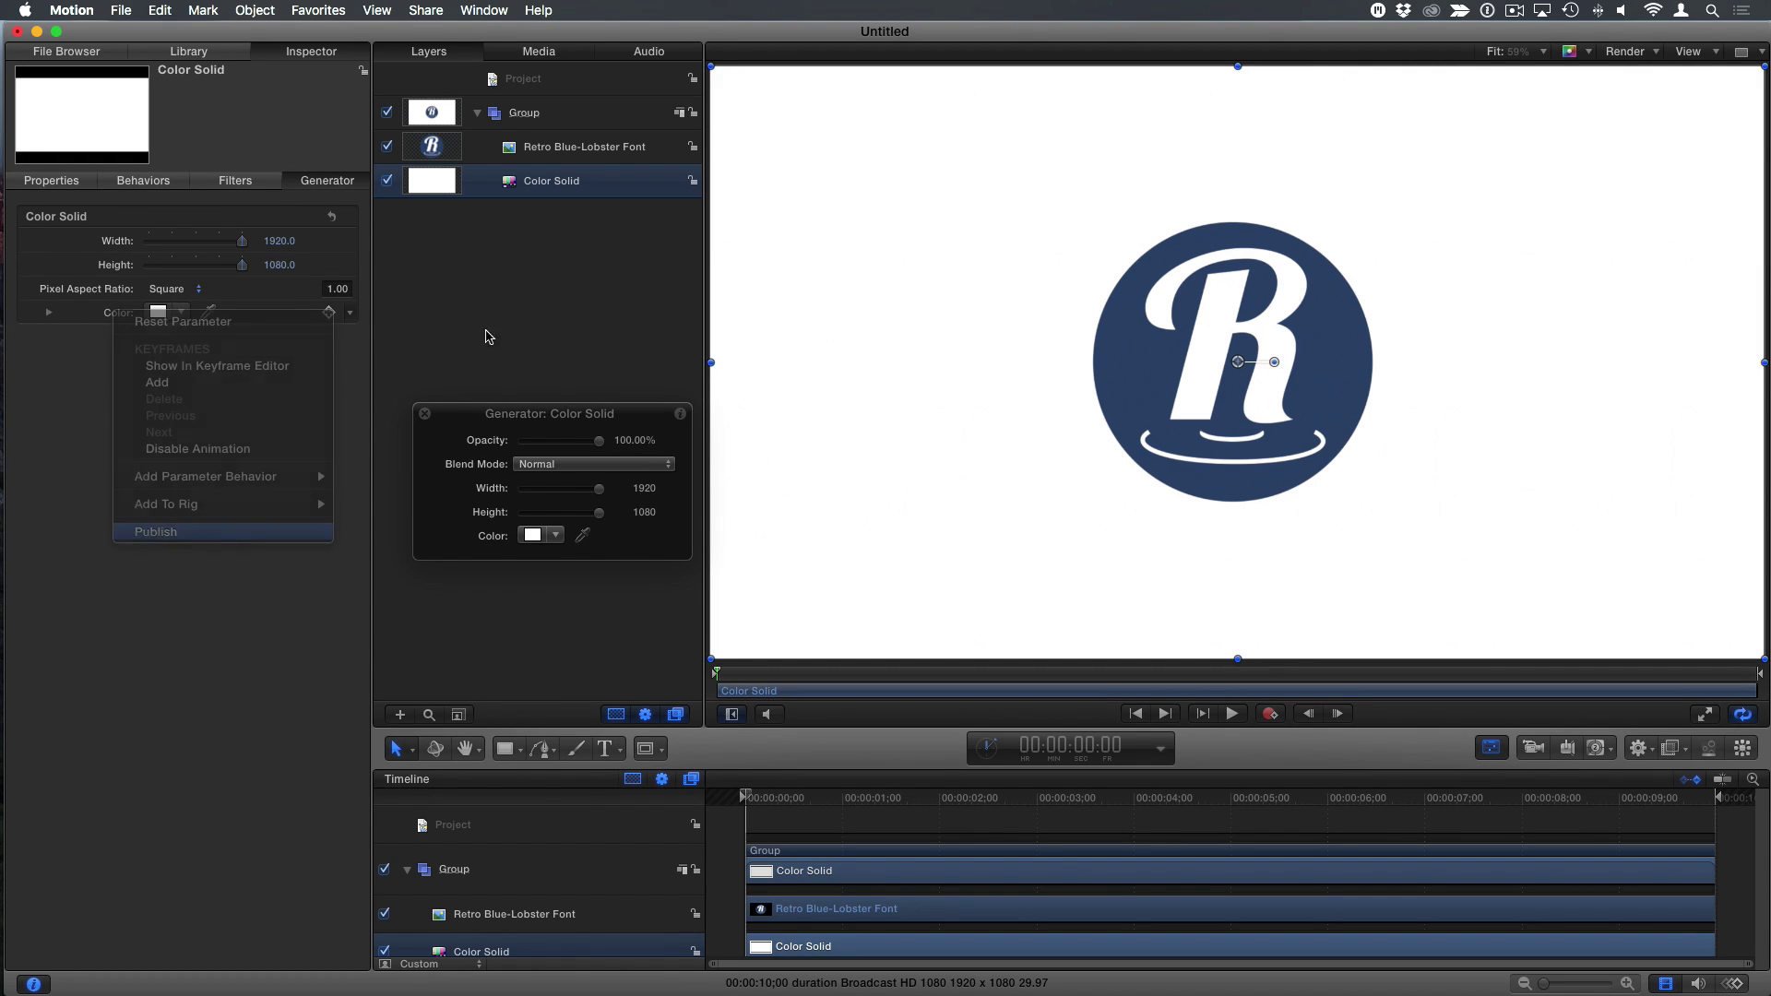
- Rename the published parameters to BG Opacity and BG Color
{"action": "left_click", "coordinate": [574, 83]}
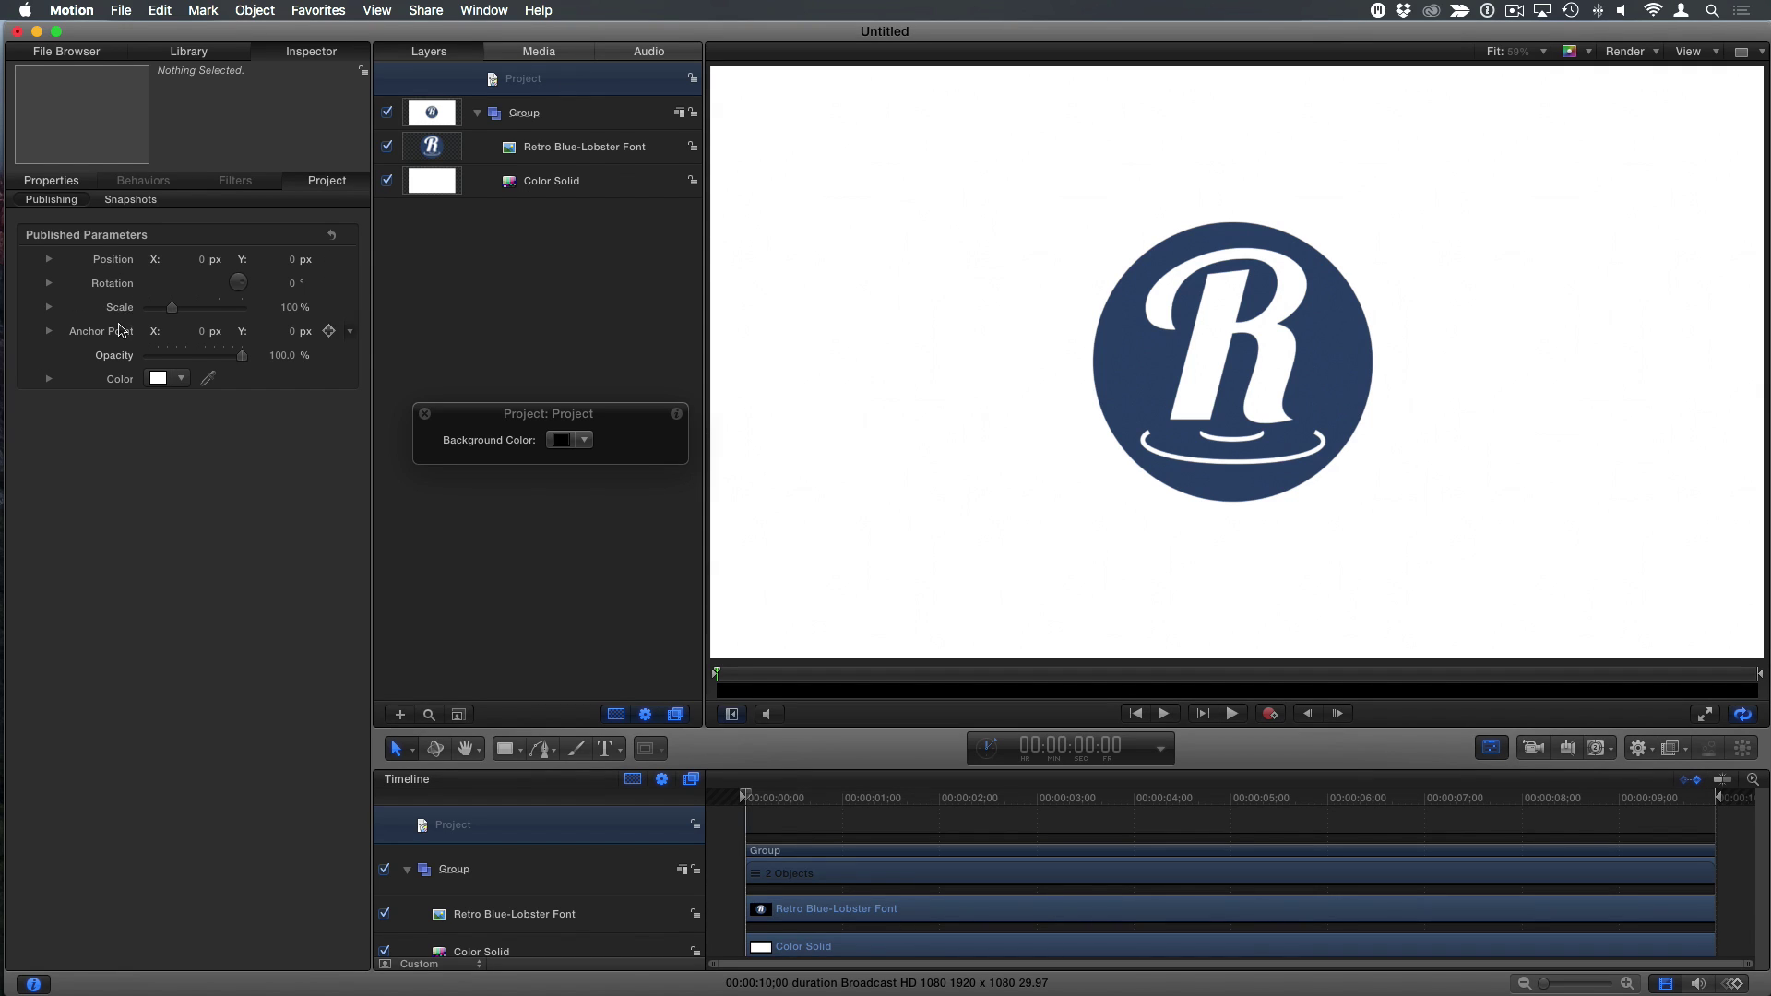
{"action": "left_click", "coordinate": [106, 358]}
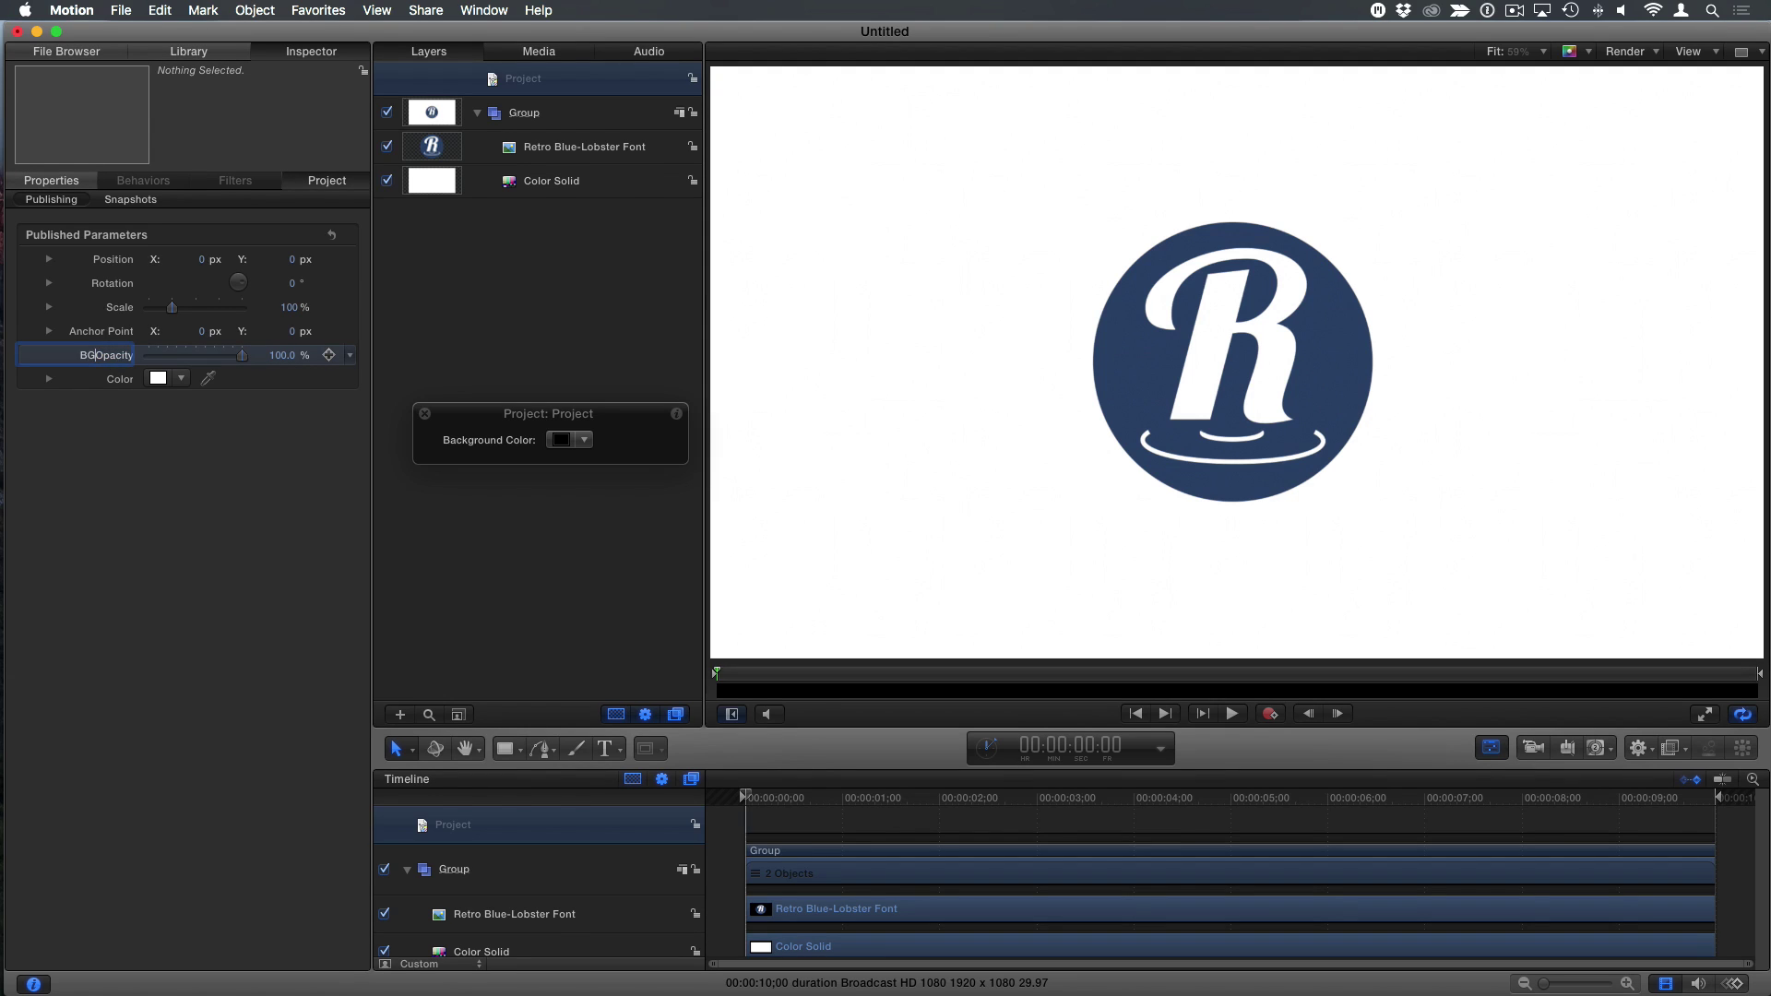
{"action": "key", "text": "Return"}
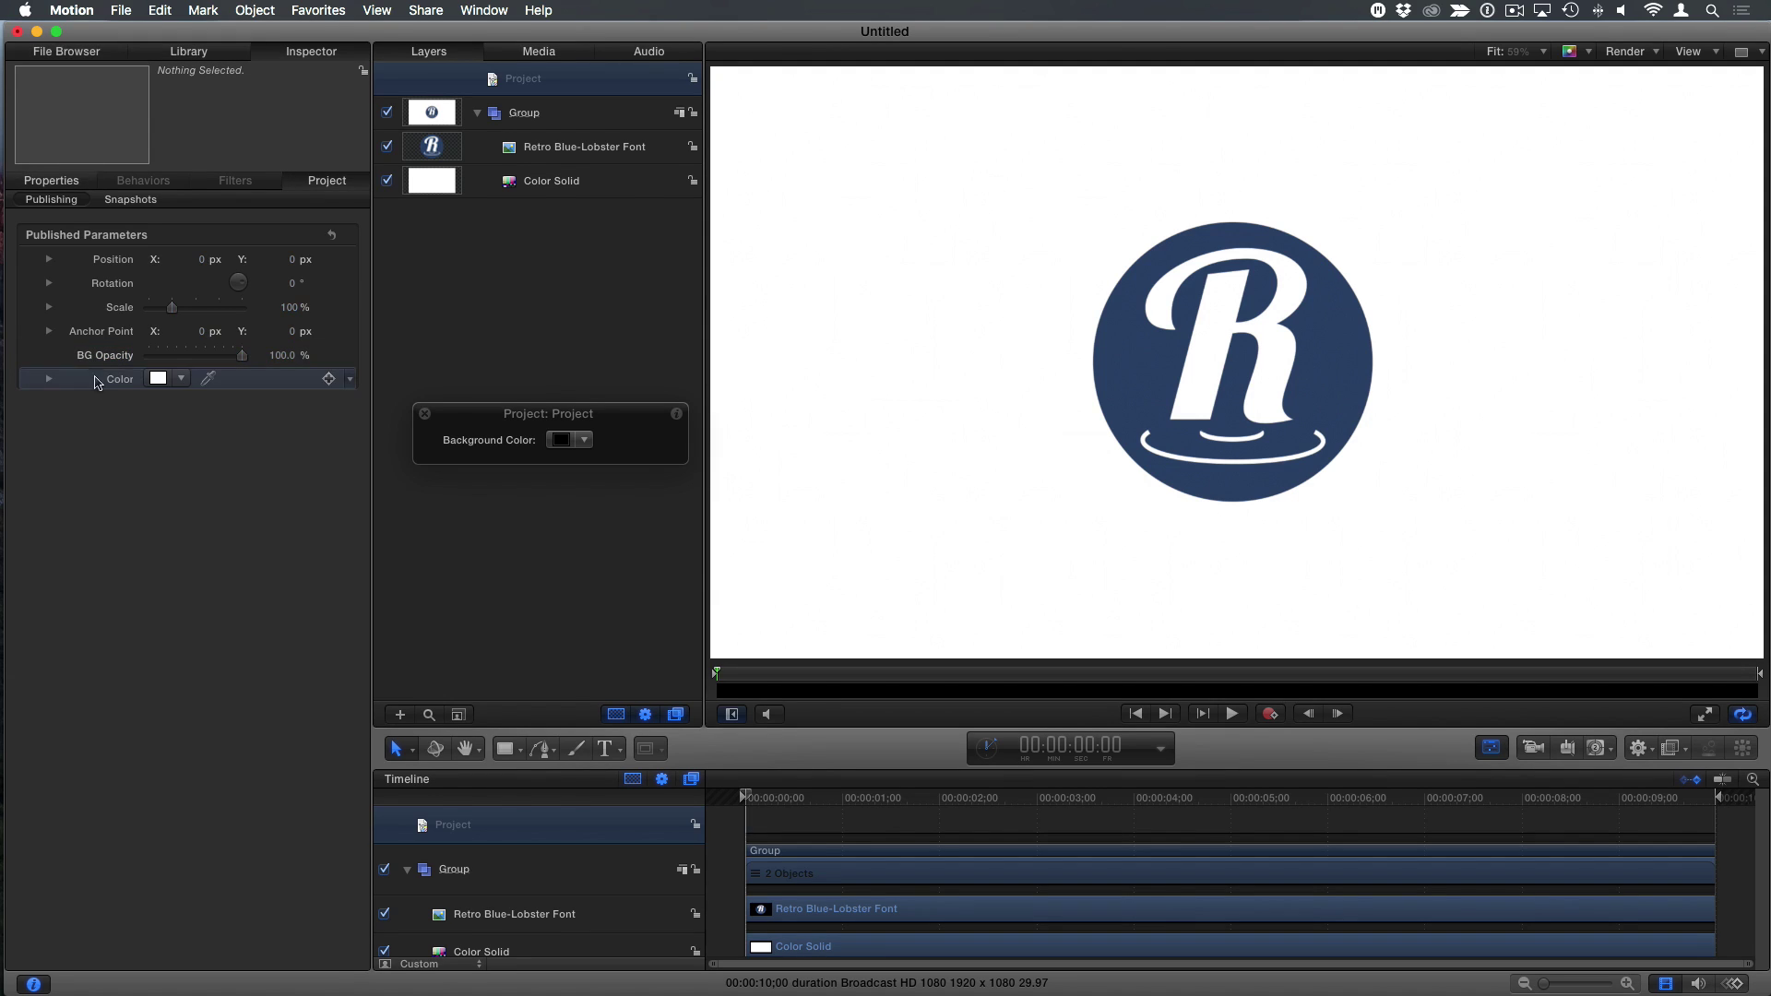
{"action": "double_click", "coordinate": [118, 383]}
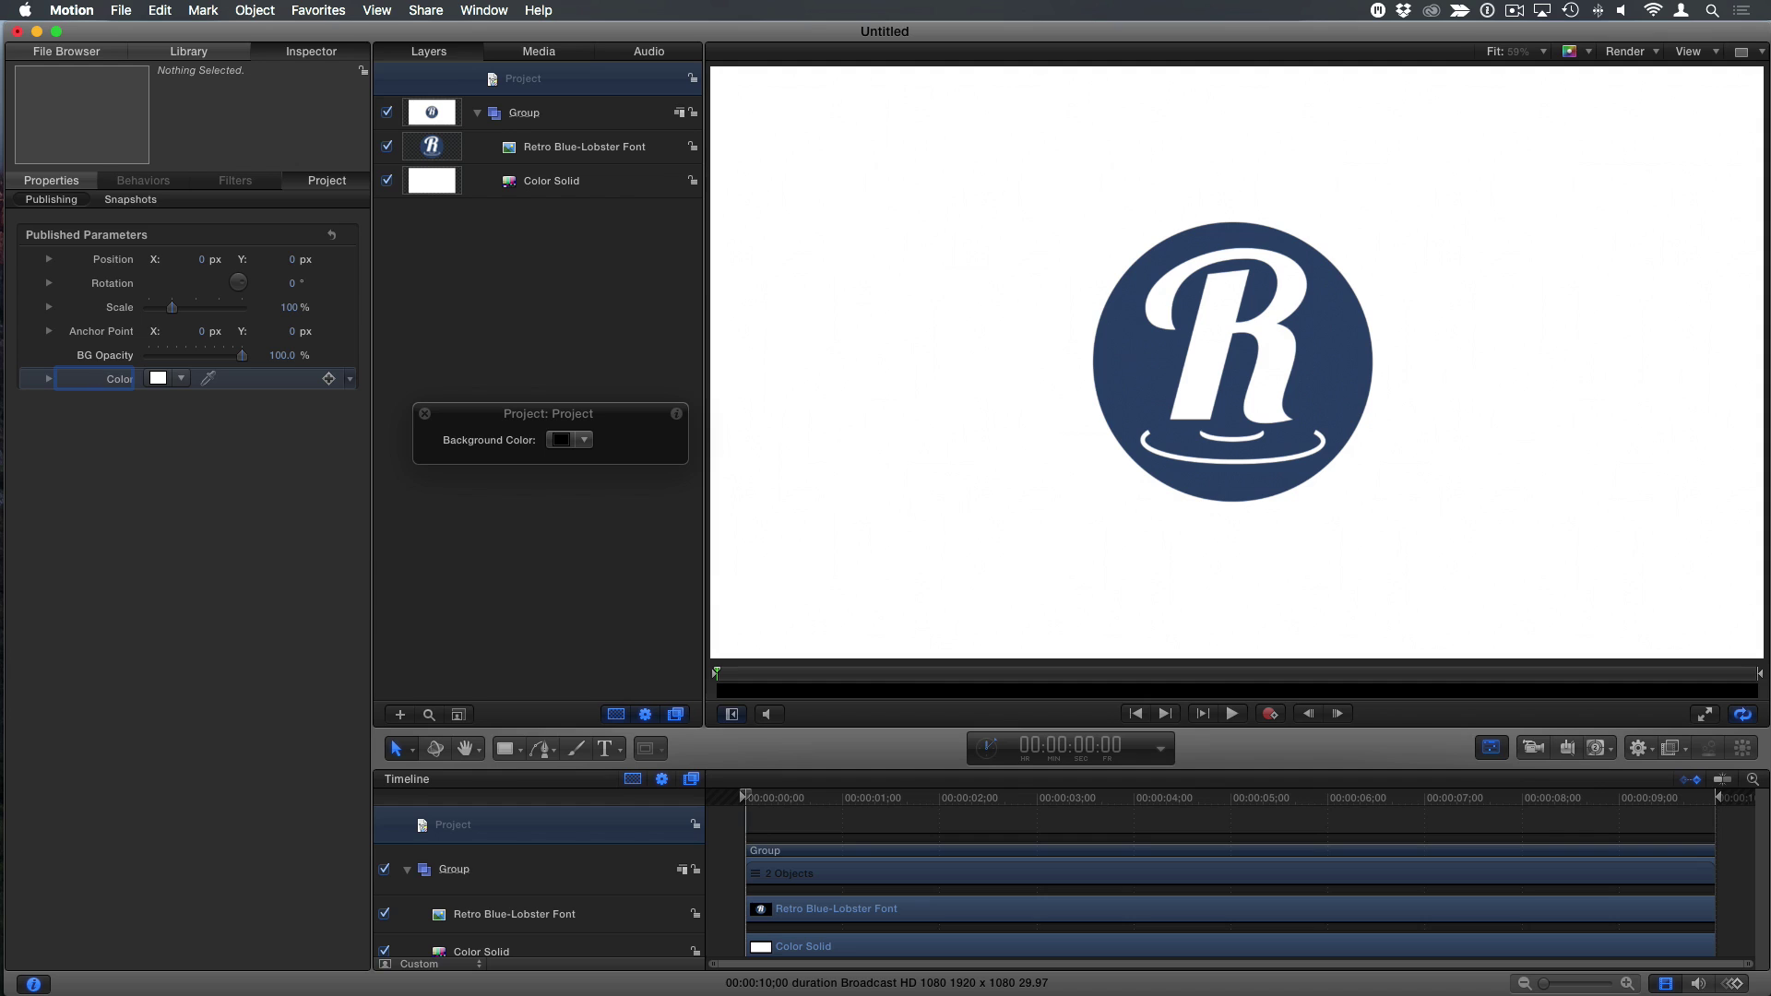
{"action": "type", "text": "BG"}
{"action": "key", "text": "Return"}
- Publish the generator as Ripple Logo in the Logos category, then return to Final Cut Pro
{"action": "key", "text": "super+s"}
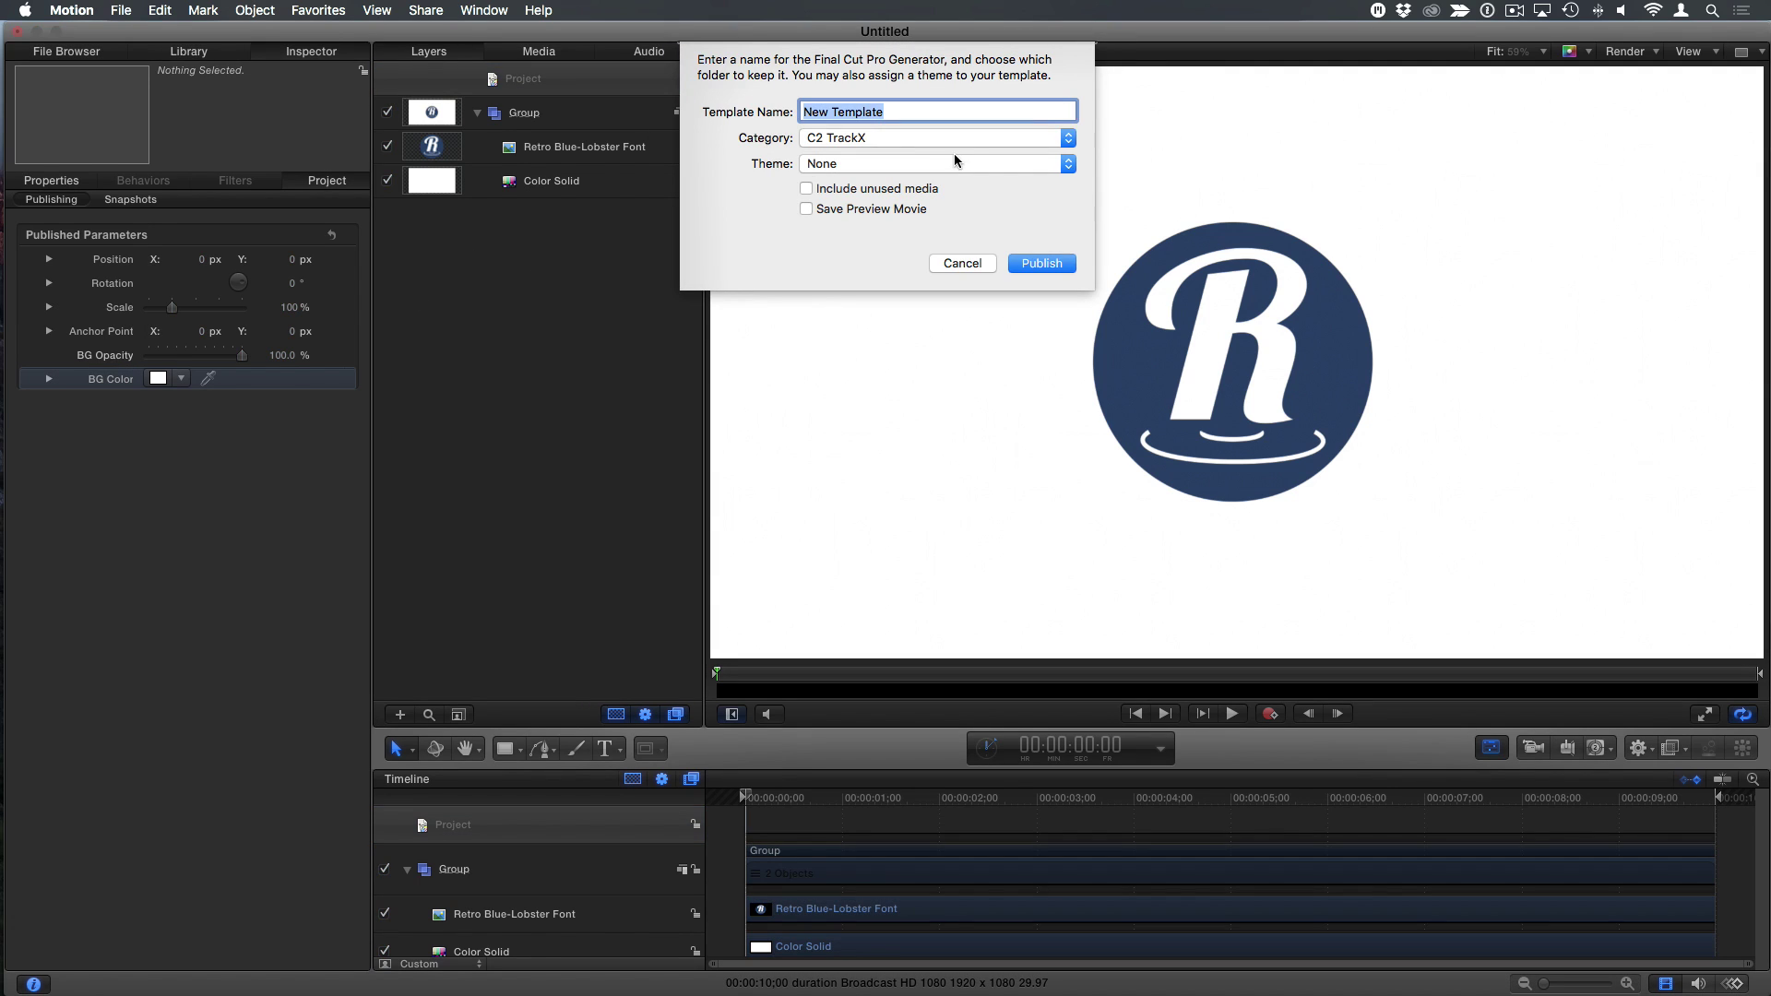
{"action": "left_click", "coordinate": [942, 144]}
{"action": "left_click", "coordinate": [942, 143]}
{"action": "left_click", "coordinate": [872, 140]}
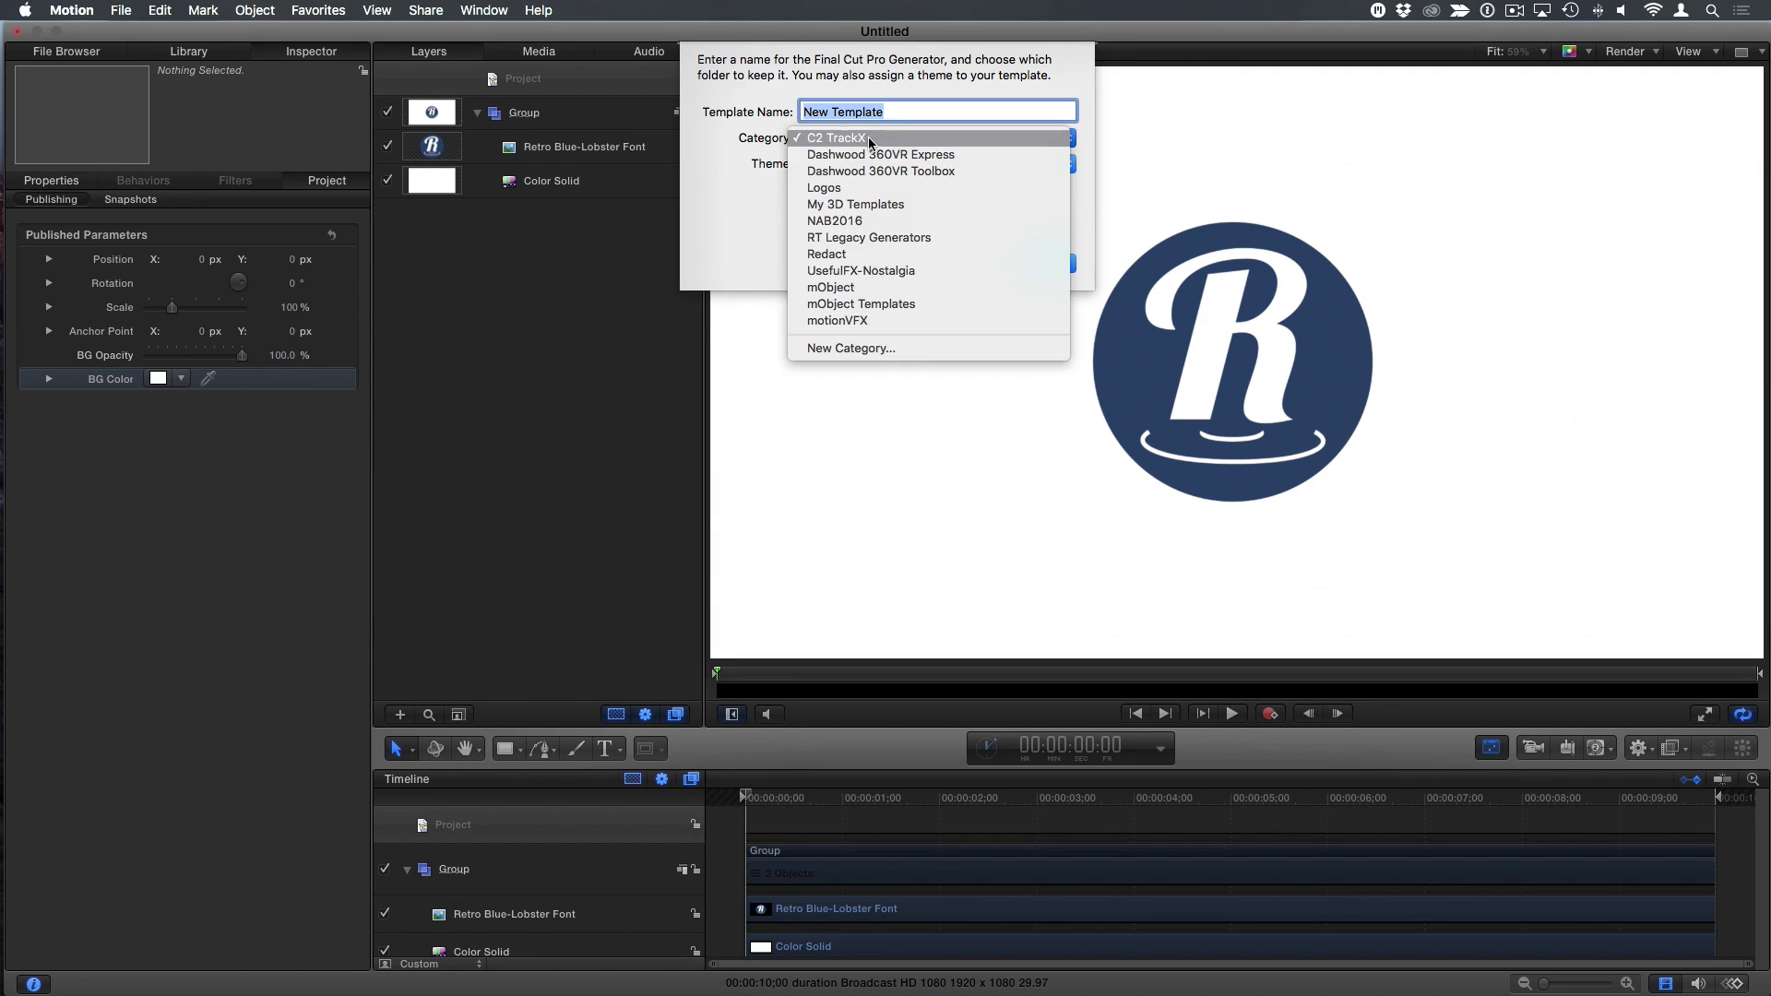
{"action": "left_click", "coordinate": [865, 189]}
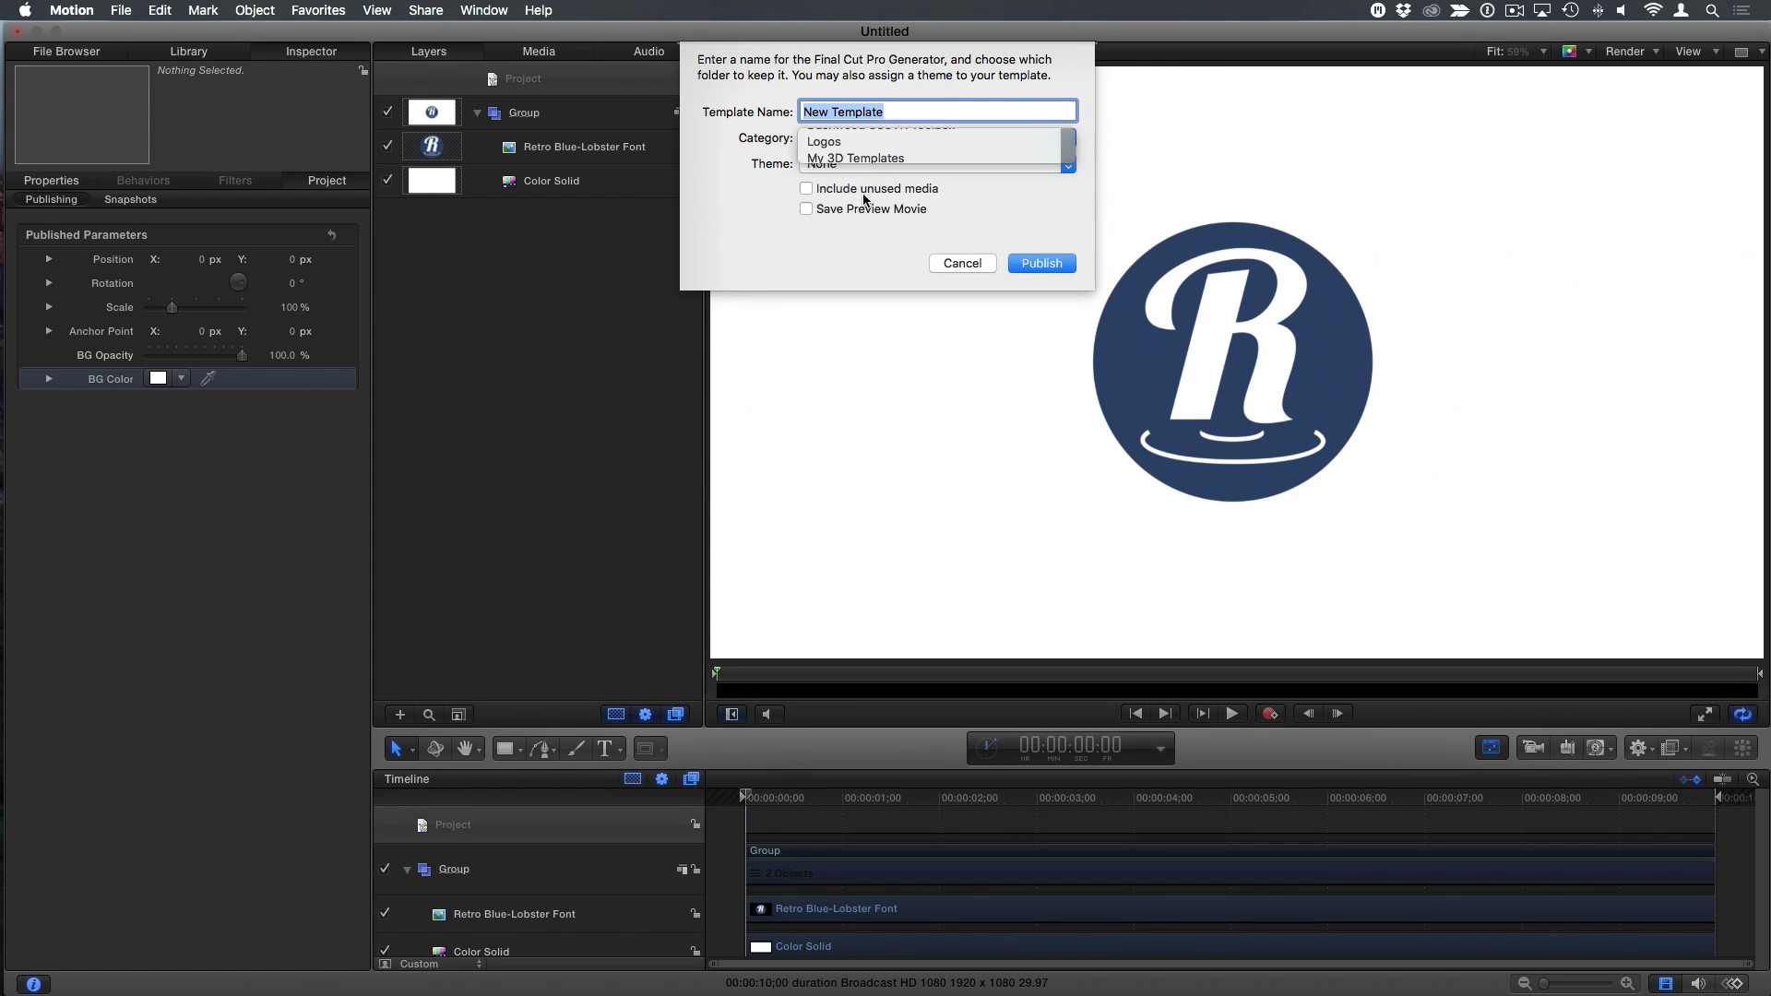
{"action": "type", "text": "Ripple Logo"}
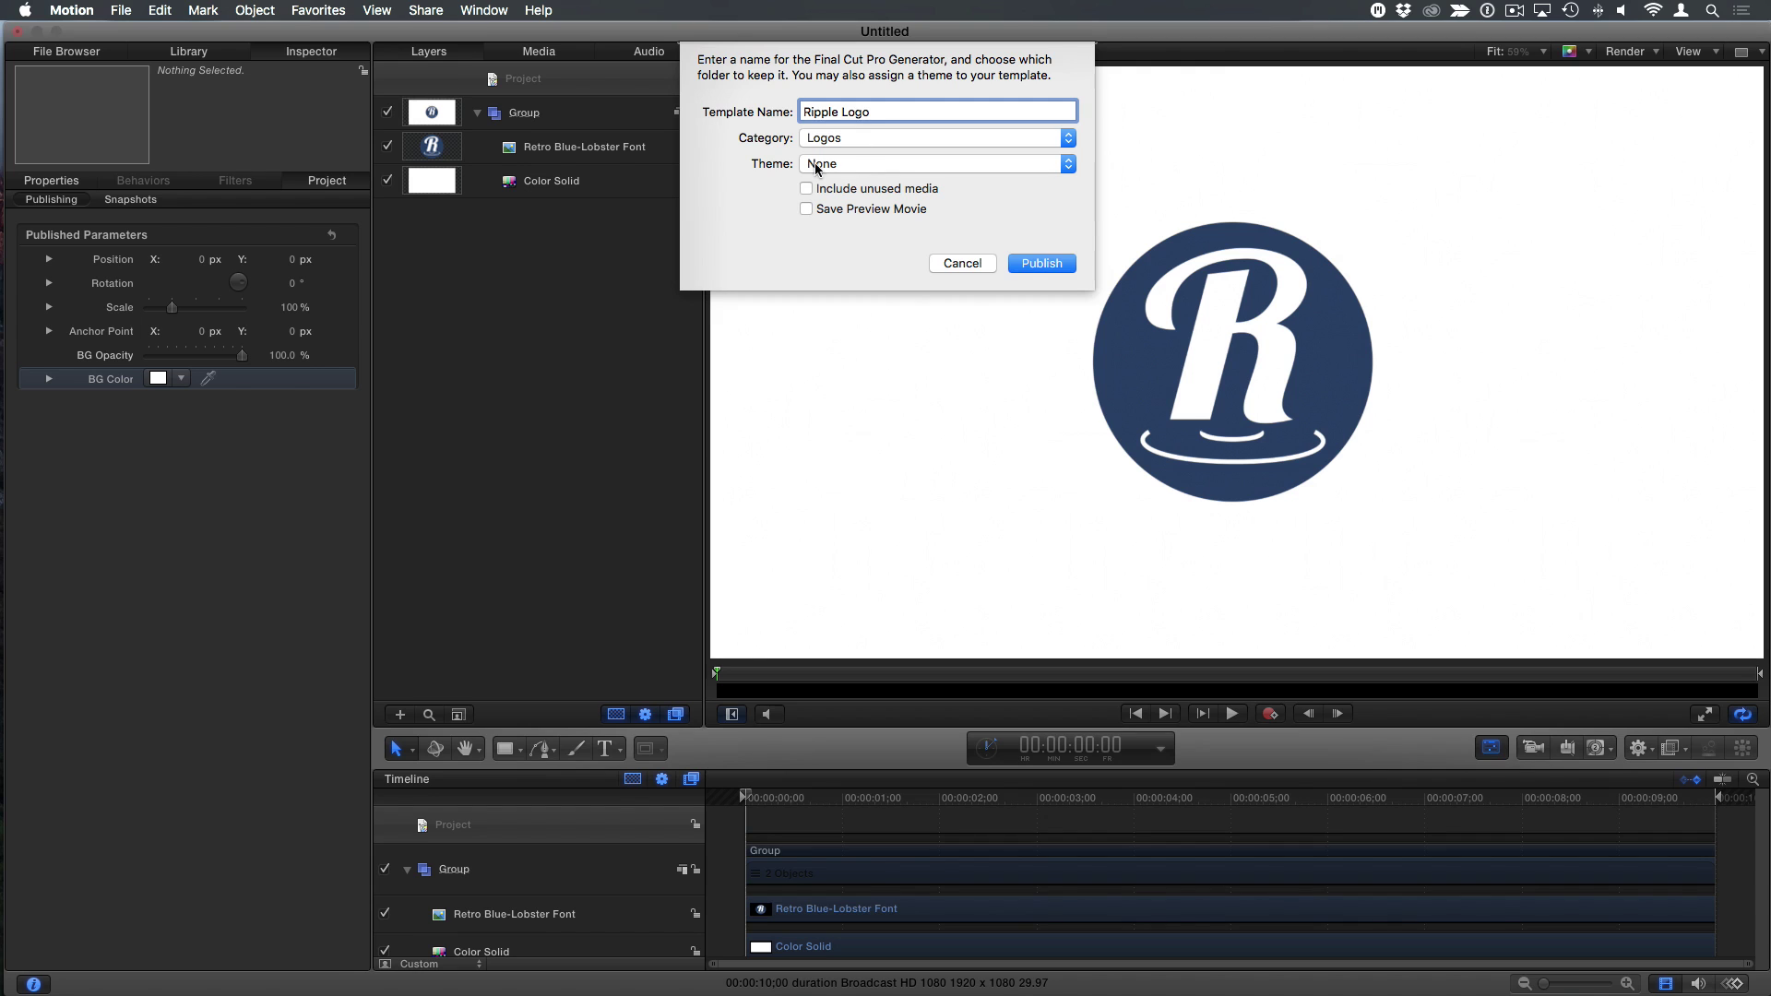
{"action": "left_click", "coordinate": [1031, 265]}
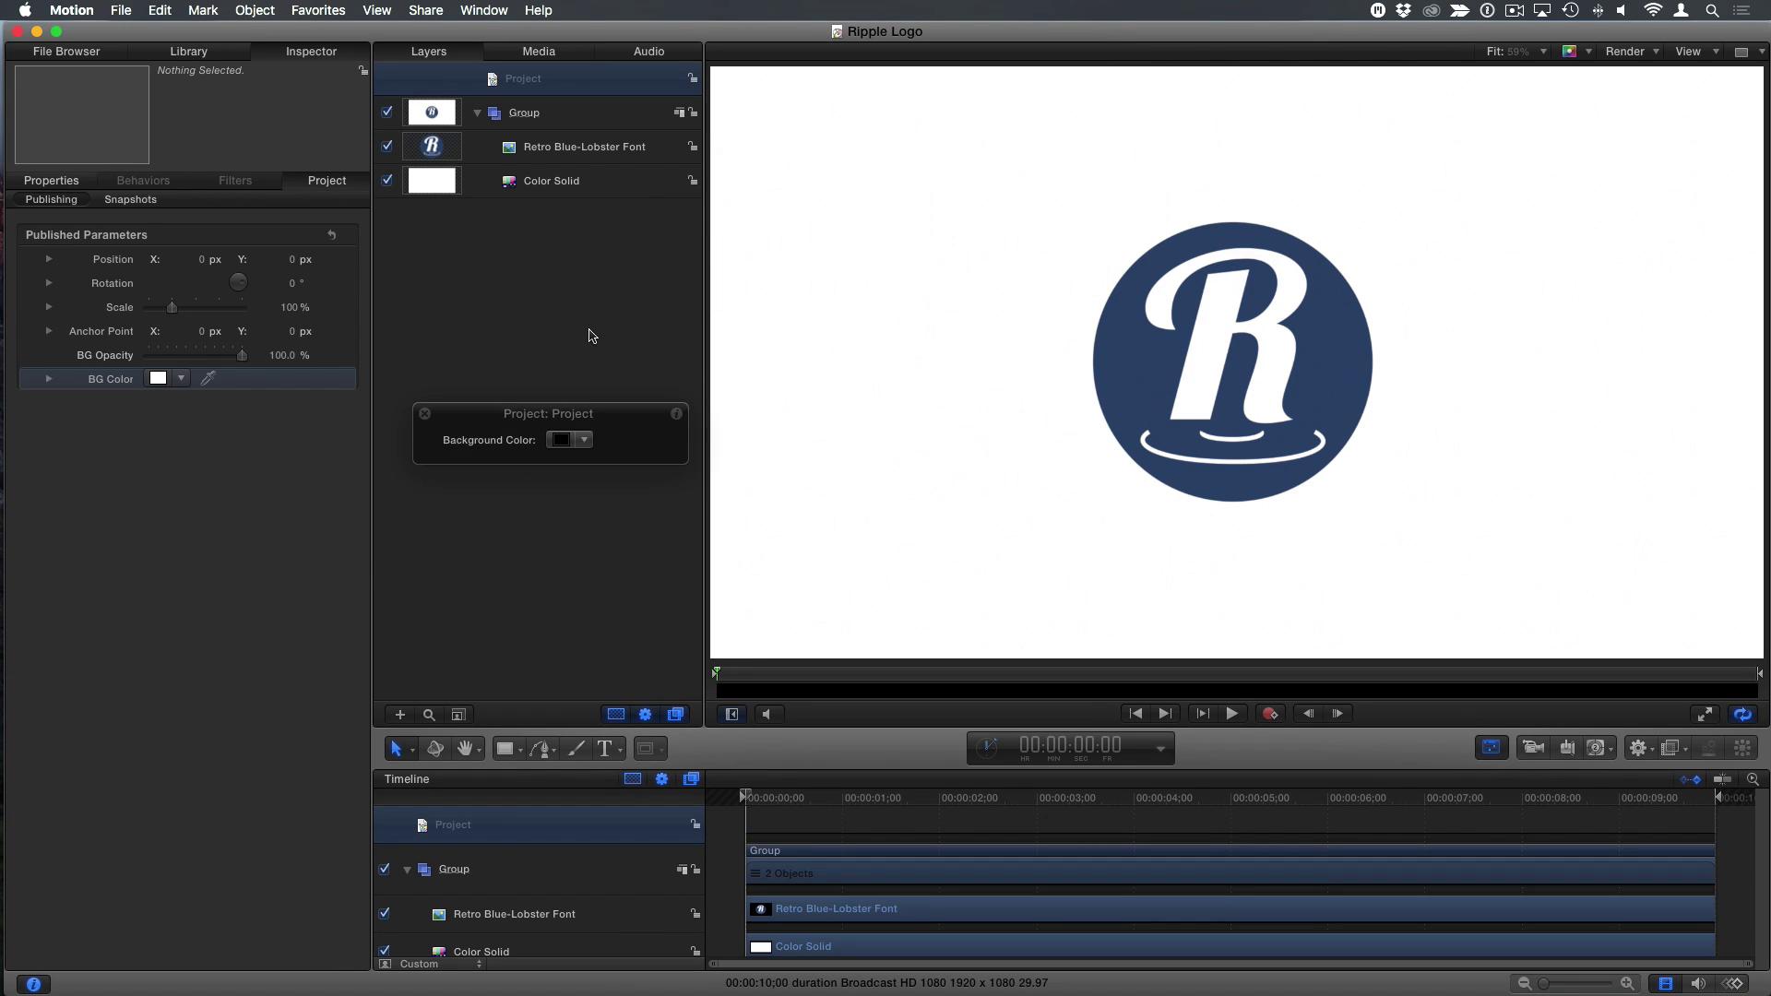
{"action": "key", "text": "super+Tab"}
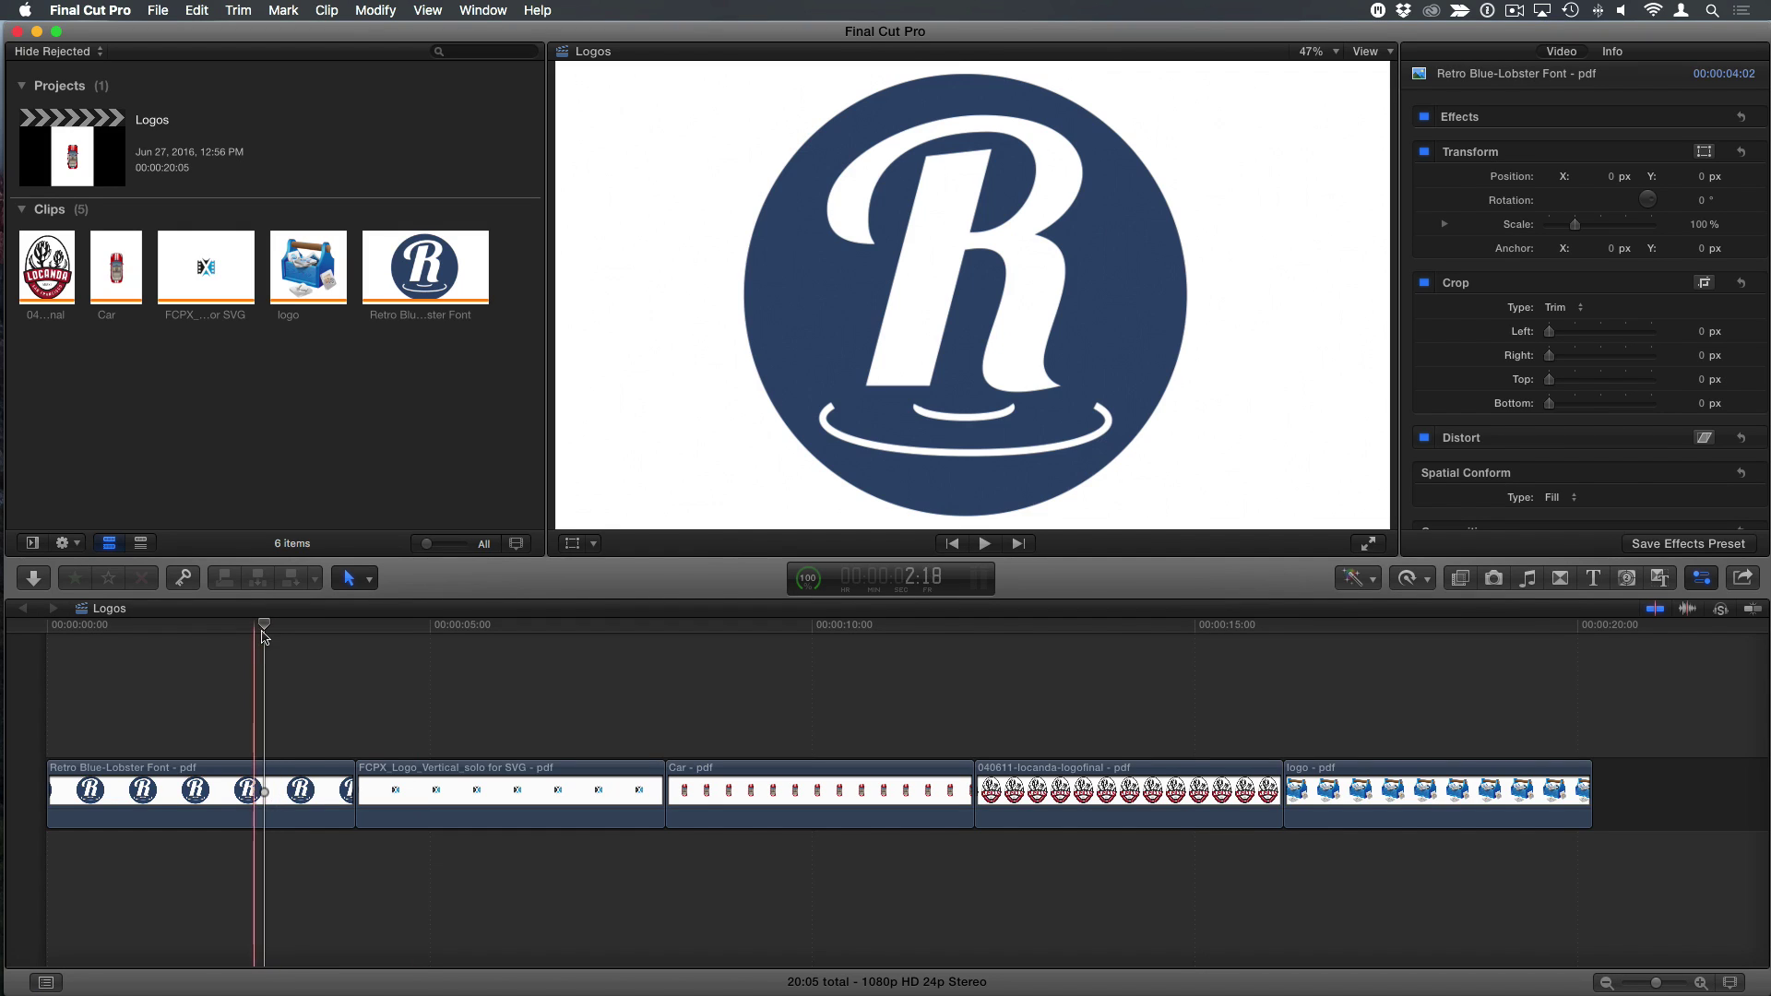
- Move the playhead to the project's end and select Ripple Logo in the Logos generators
{"action": "left_click_drag", "start_coordinate": [265, 651], "coordinate": [1455, 651]}
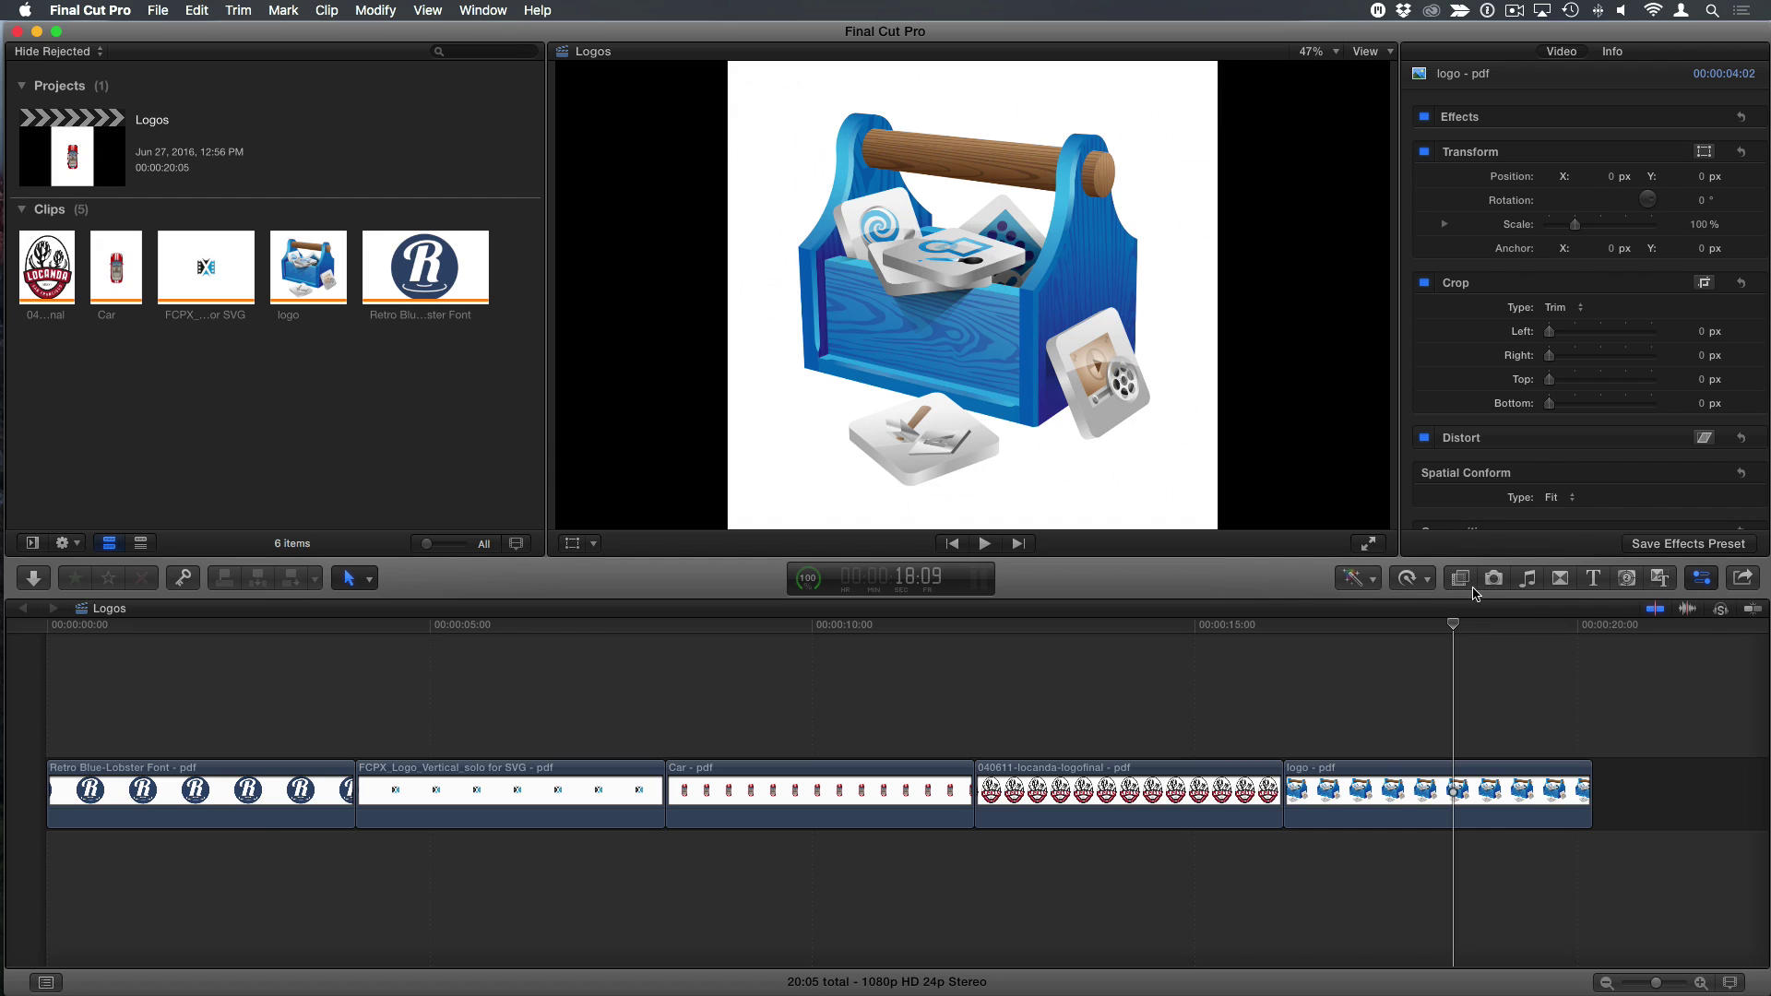
{"action": "left_click", "coordinate": [1629, 577]}
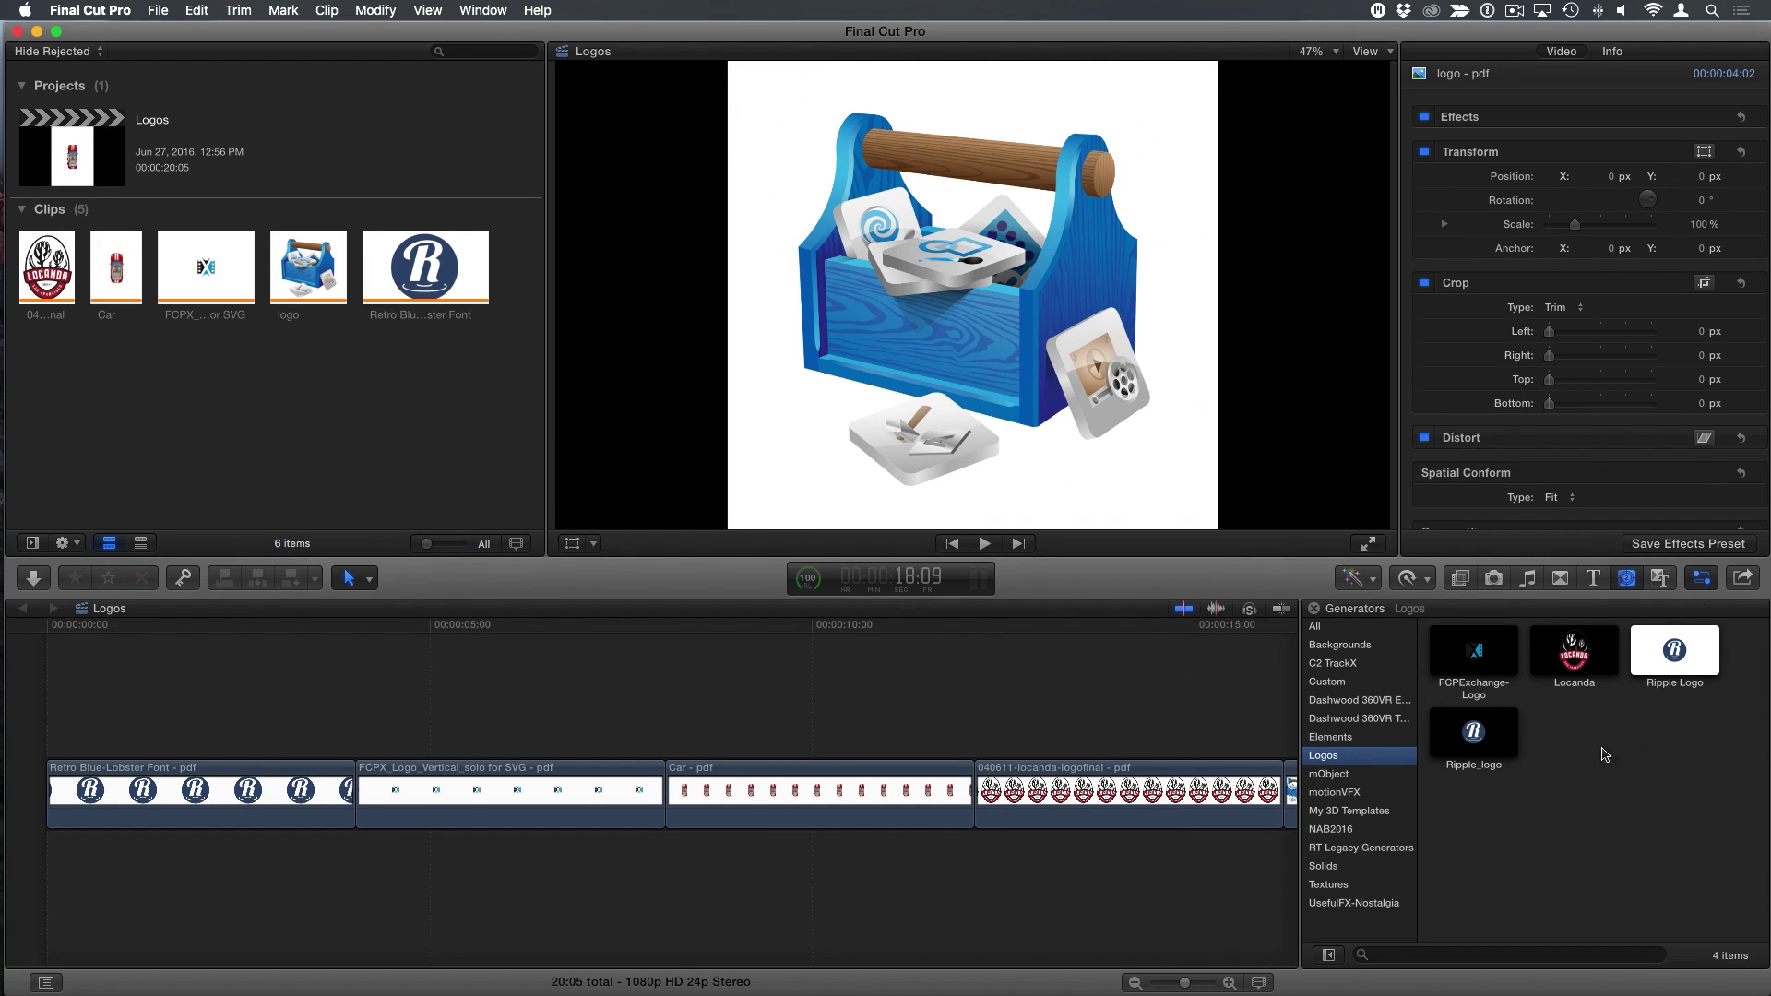
{"action": "left_click", "coordinate": [1666, 654]}
- Append Ripple Logo to the project, then set Scale to 130% with BG Opacity back at 100%
{"action": "key", "text": "e"}
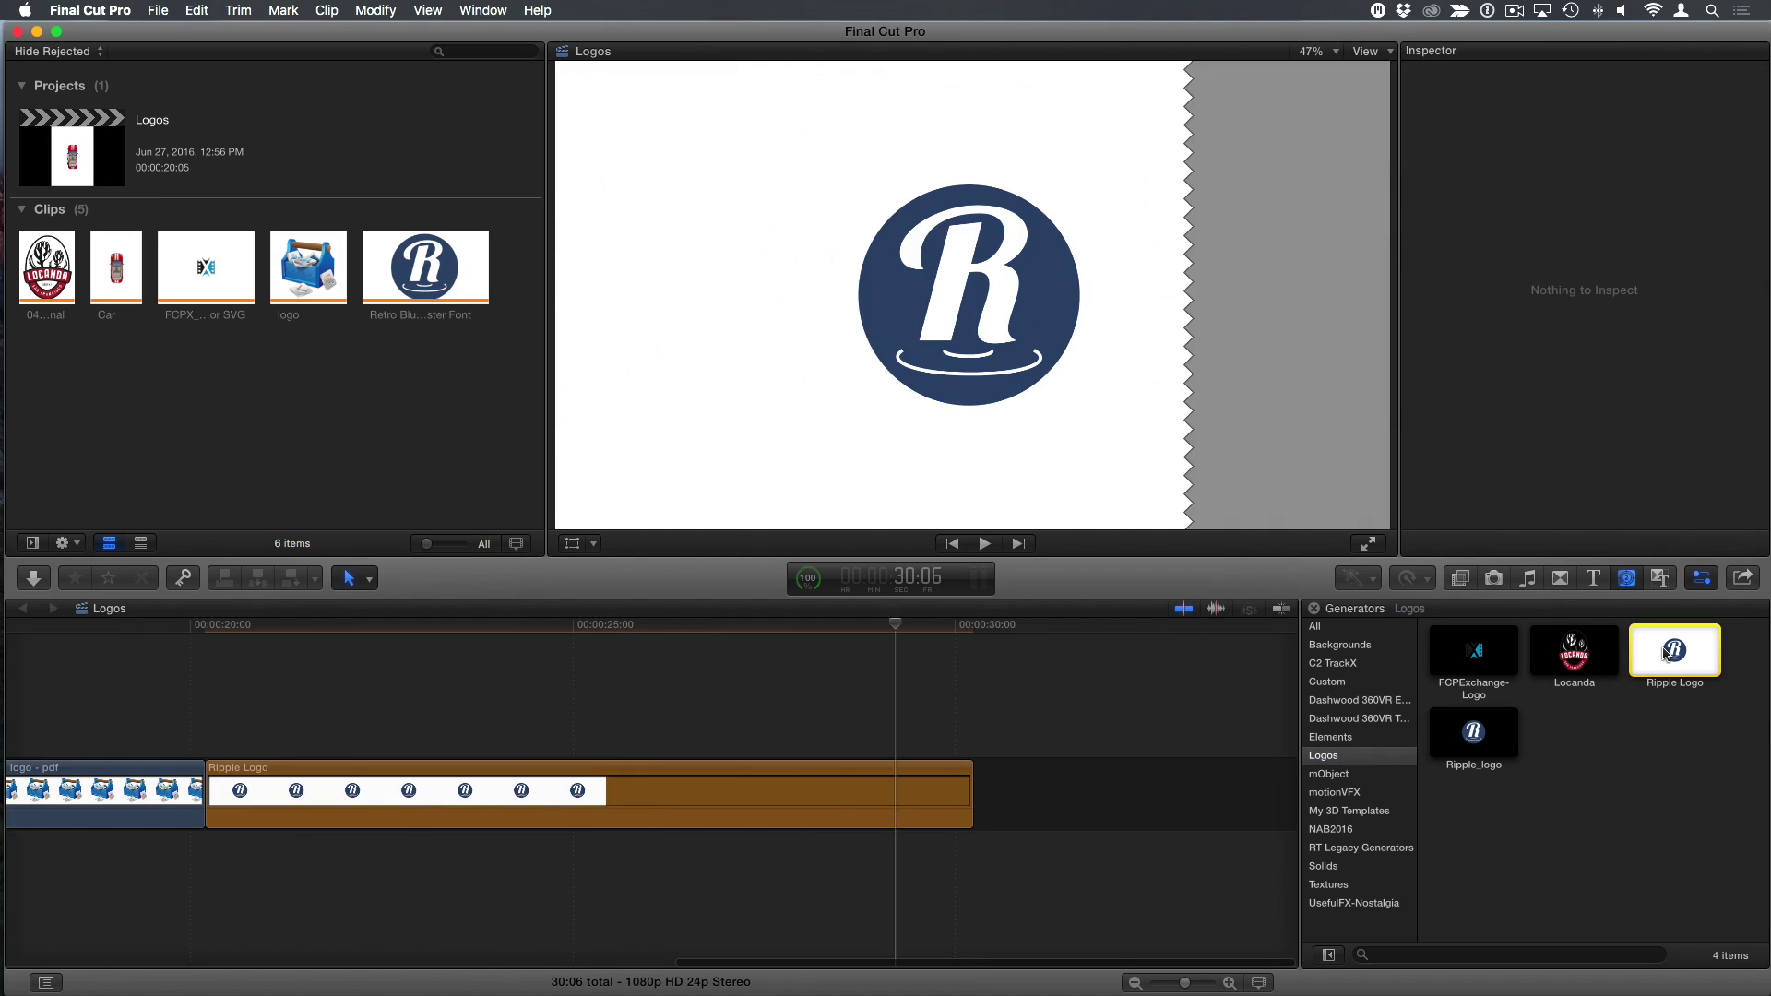
{"action": "left_click", "coordinate": [585, 630]}
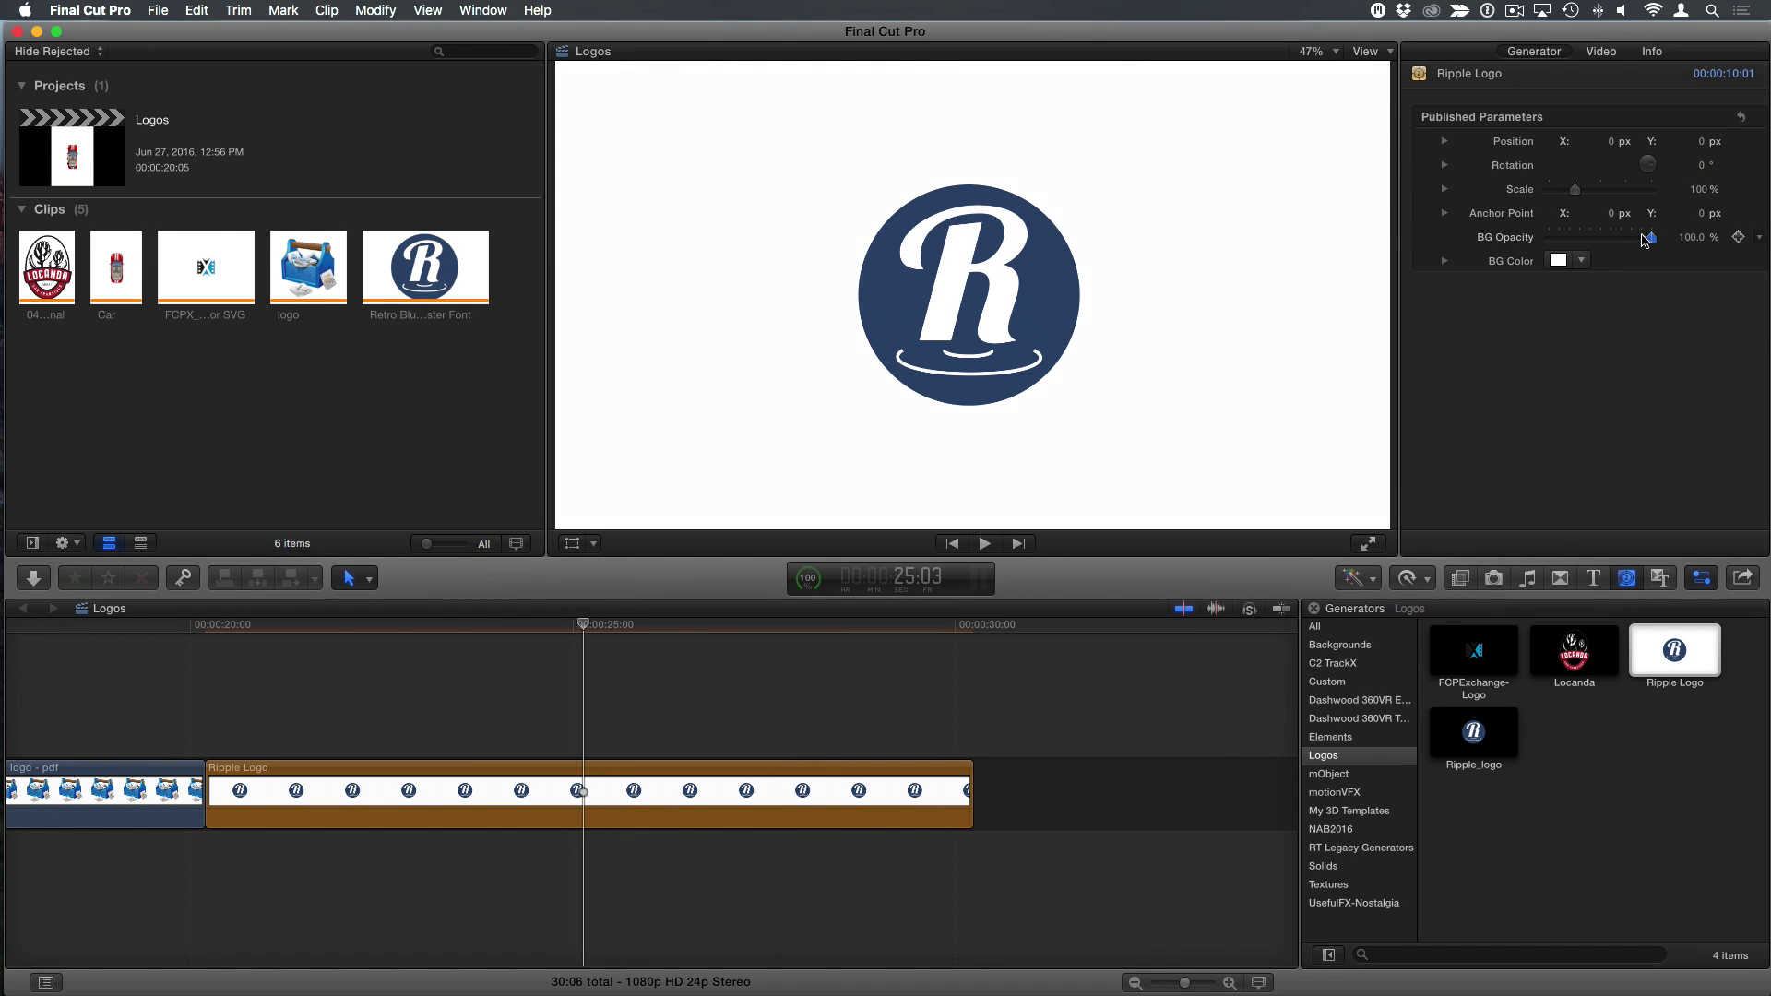
{"action": "left_click_drag", "start_coordinate": [1649, 237], "coordinate": [1499, 241]}
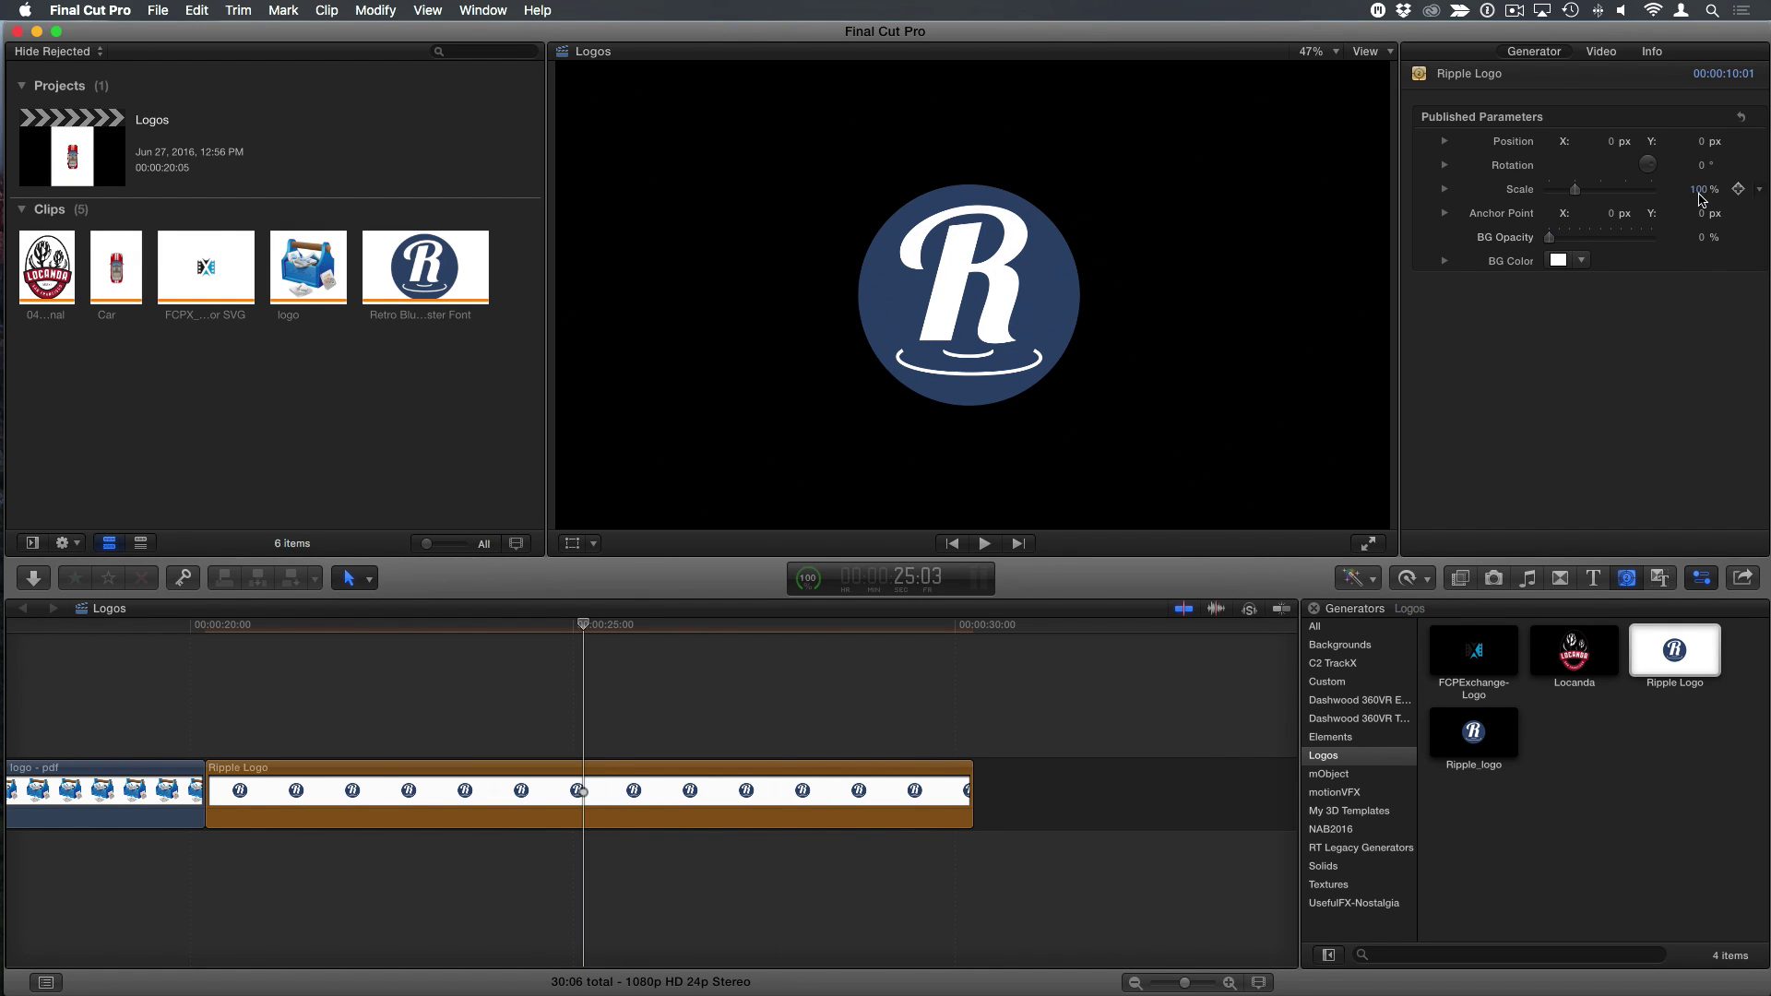
{"action": "mouse_move", "coordinate": [1701, 191]}
{"action": "left_mouse_down"}
{"action": "mouse_move", "coordinate": [1702, 92]}
{"action": "mouse_move", "coordinate": [1703, 189]}
{"action": "mouse_move", "coordinate": [1688, 192]}
{"action": "left_mouse_up"}
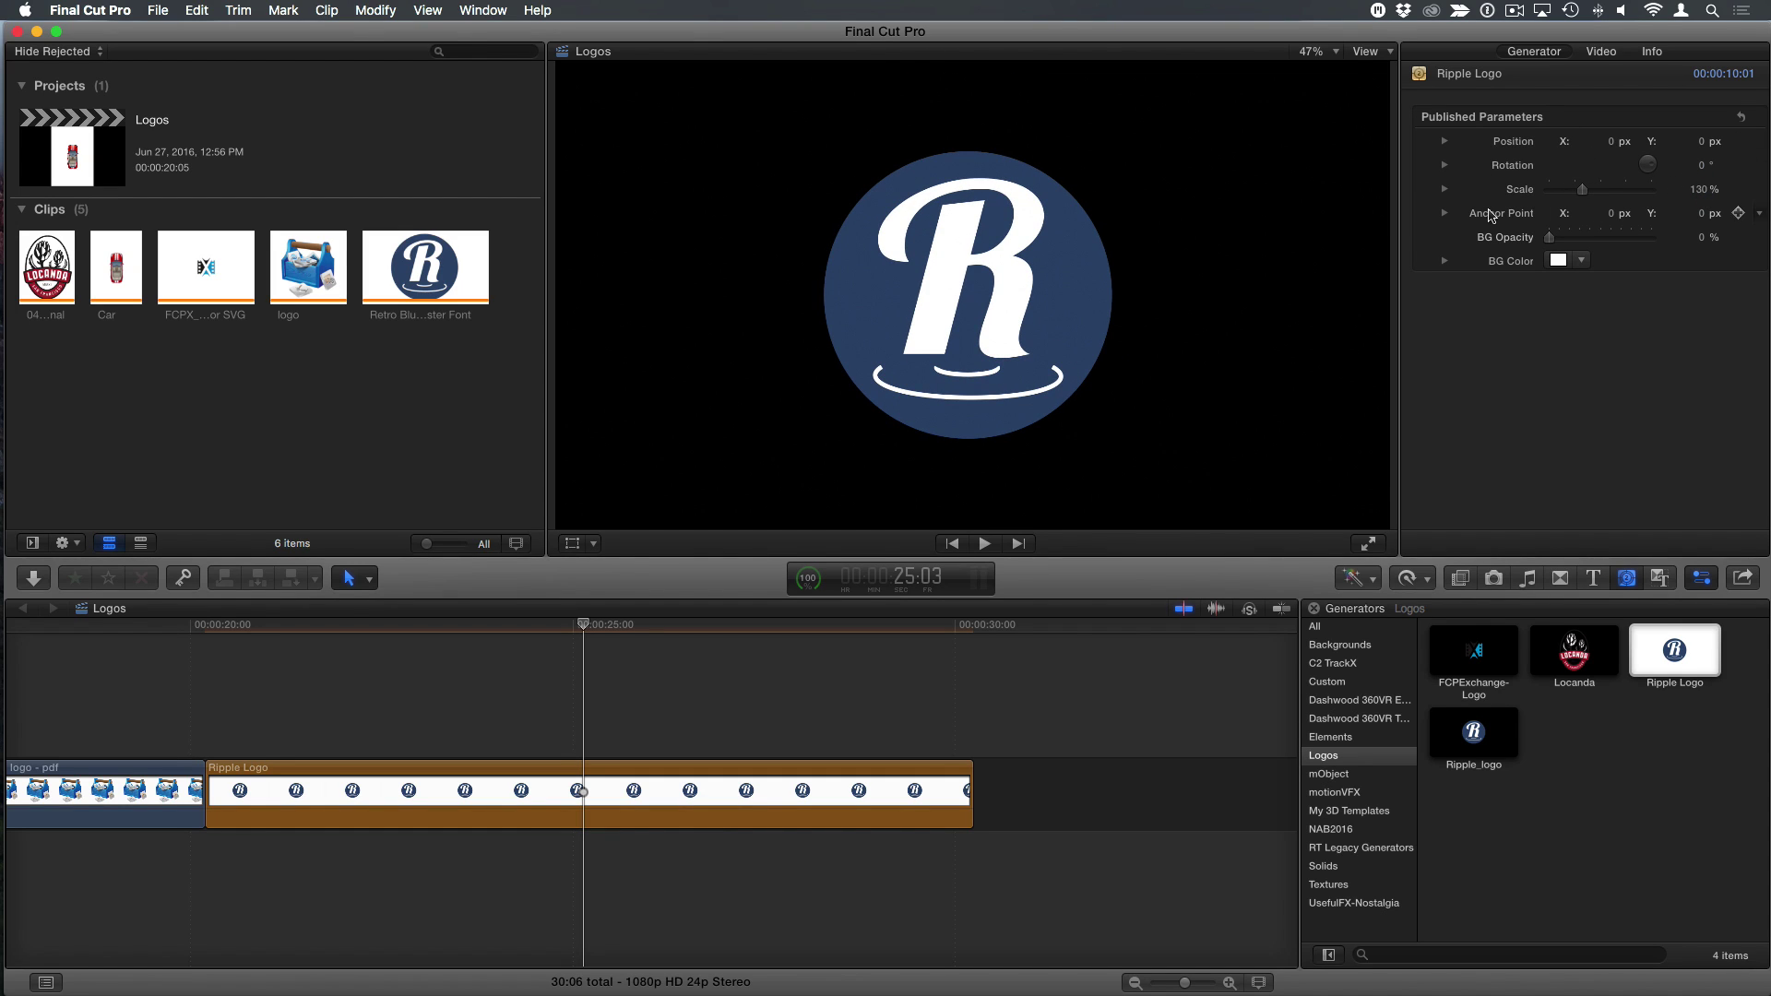
{"action": "left_click_drag", "start_coordinate": [1550, 238], "coordinate": [1706, 244]}
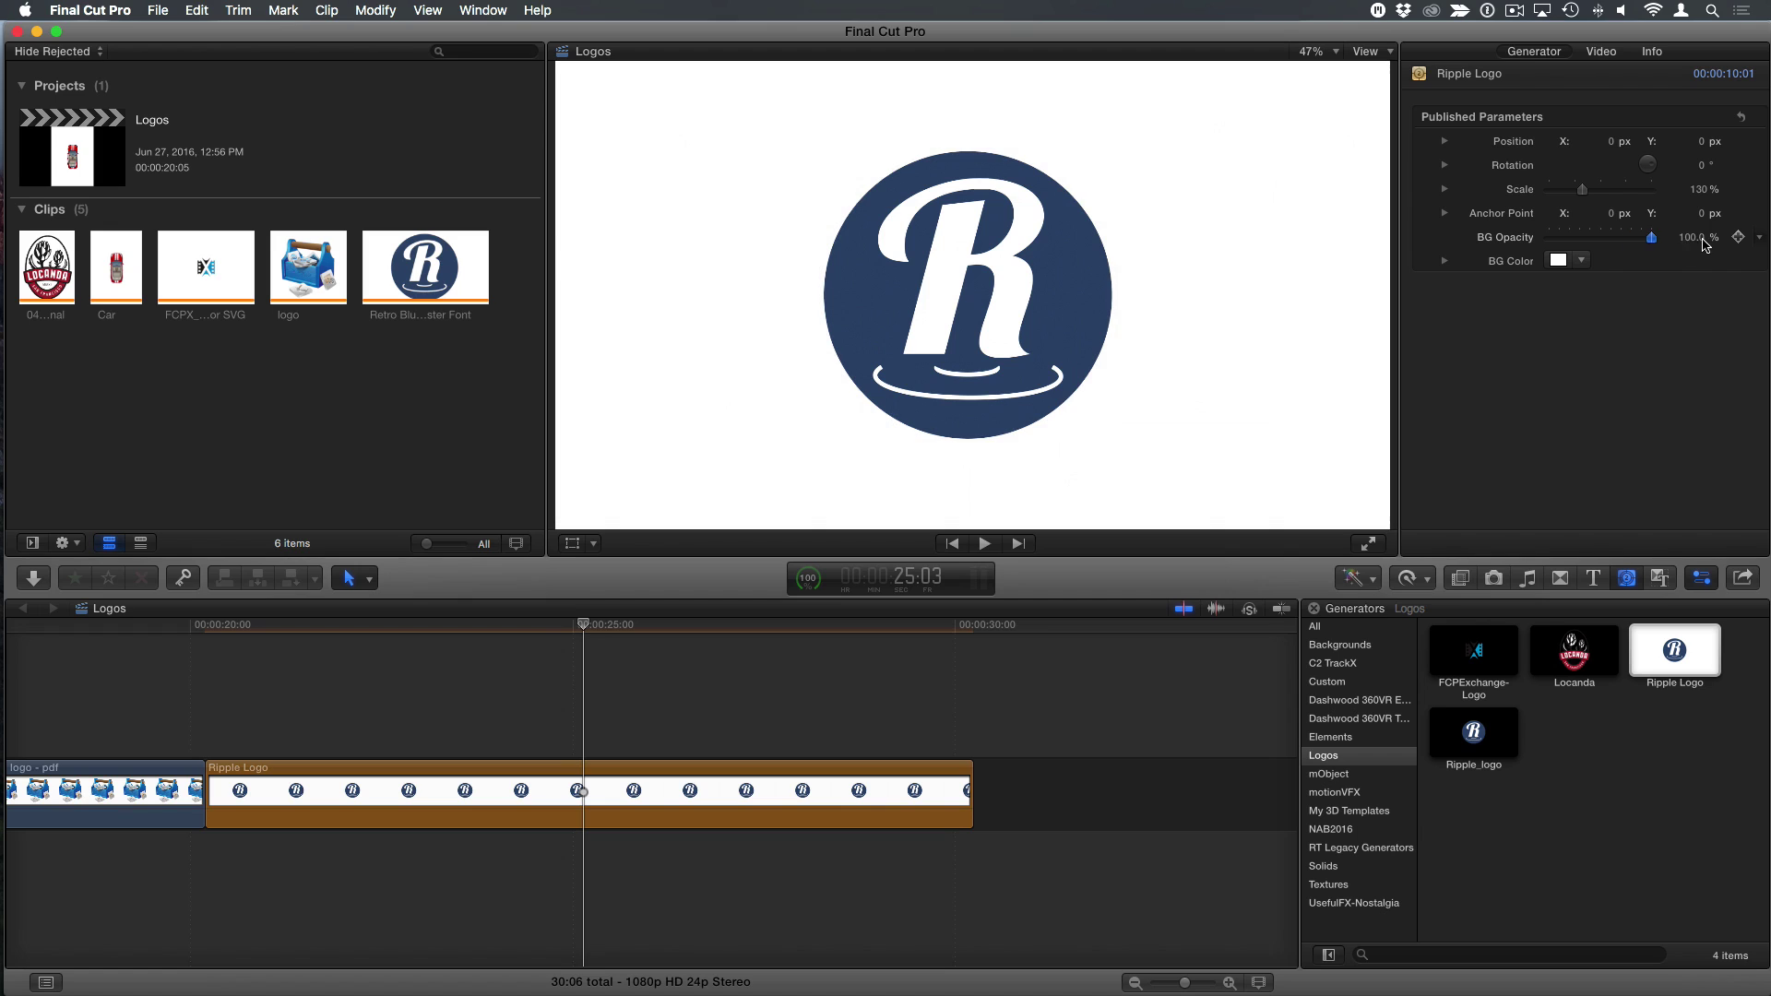
- In the Video inspector, try Position X and Rotation, leaving both at 0
{"action": "left_click", "coordinate": [1602, 54]}
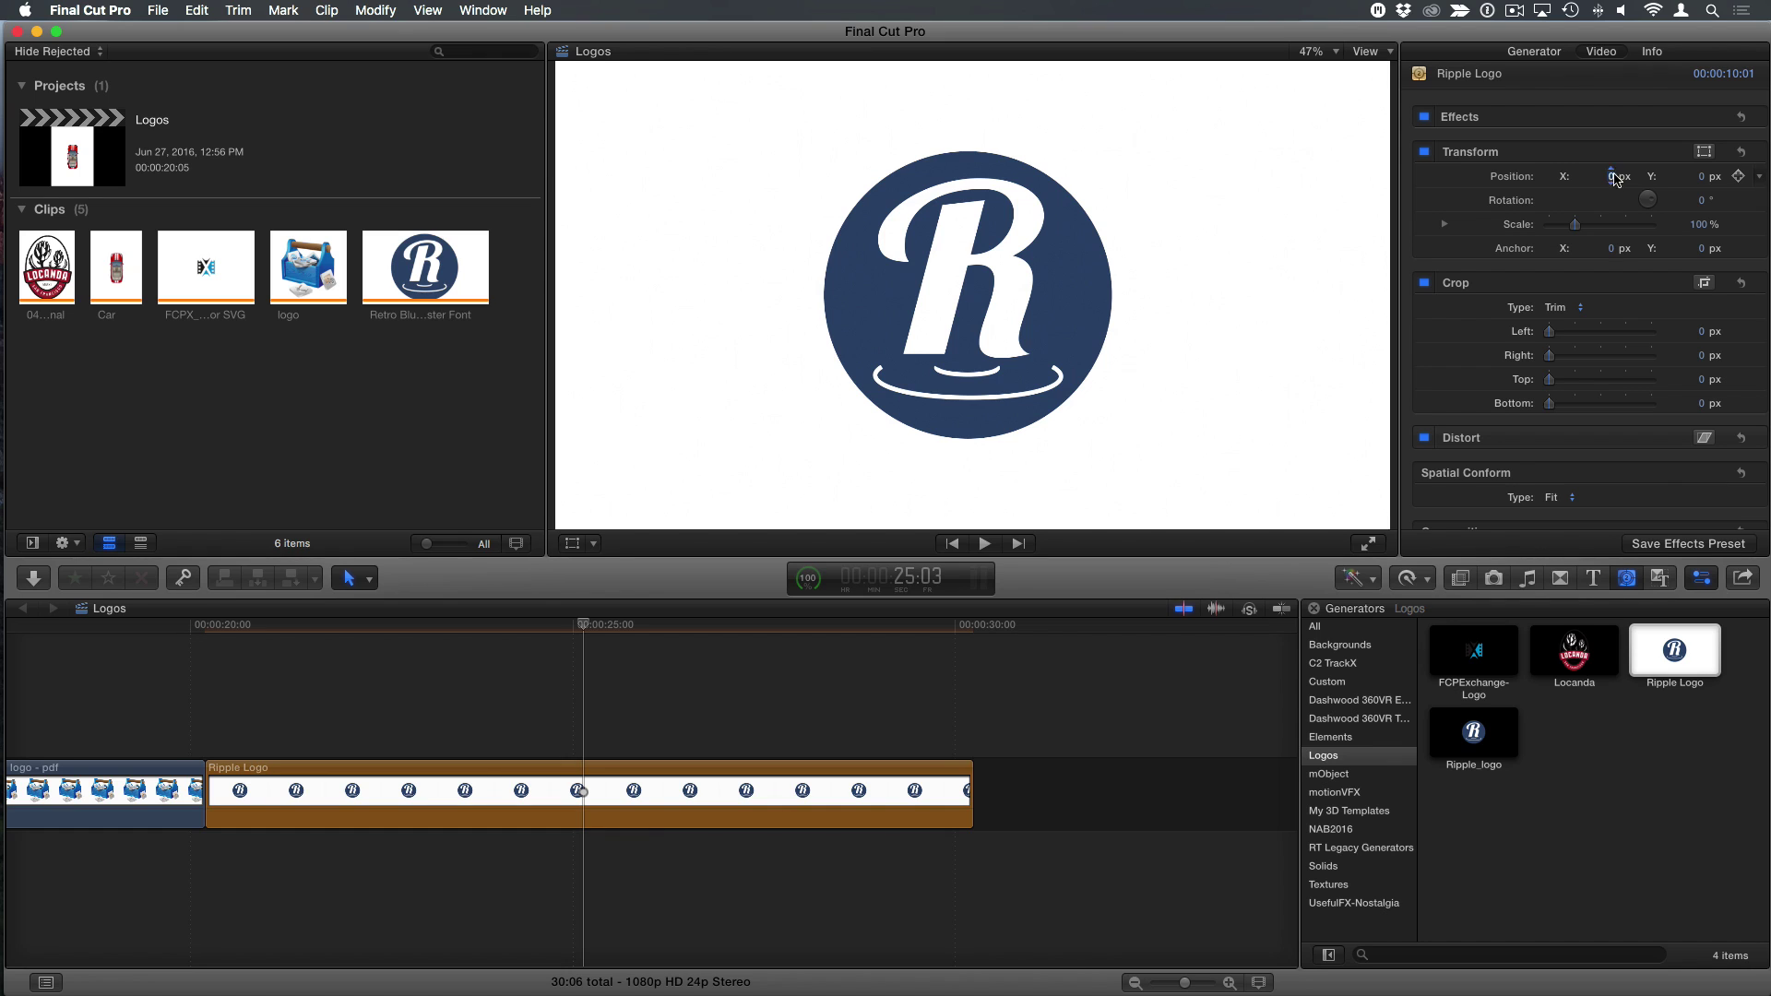
{"action": "mouse_move", "coordinate": [1616, 176]}
{"action": "left_mouse_down"}
{"action": "mouse_move", "coordinate": [1651, 177]}
{"action": "mouse_move", "coordinate": [1550, 177]}
{"action": "mouse_move", "coordinate": [1614, 180]}
{"action": "left_mouse_up"}
{"action": "type", "text": "0"}
{"action": "key", "text": "Return"}
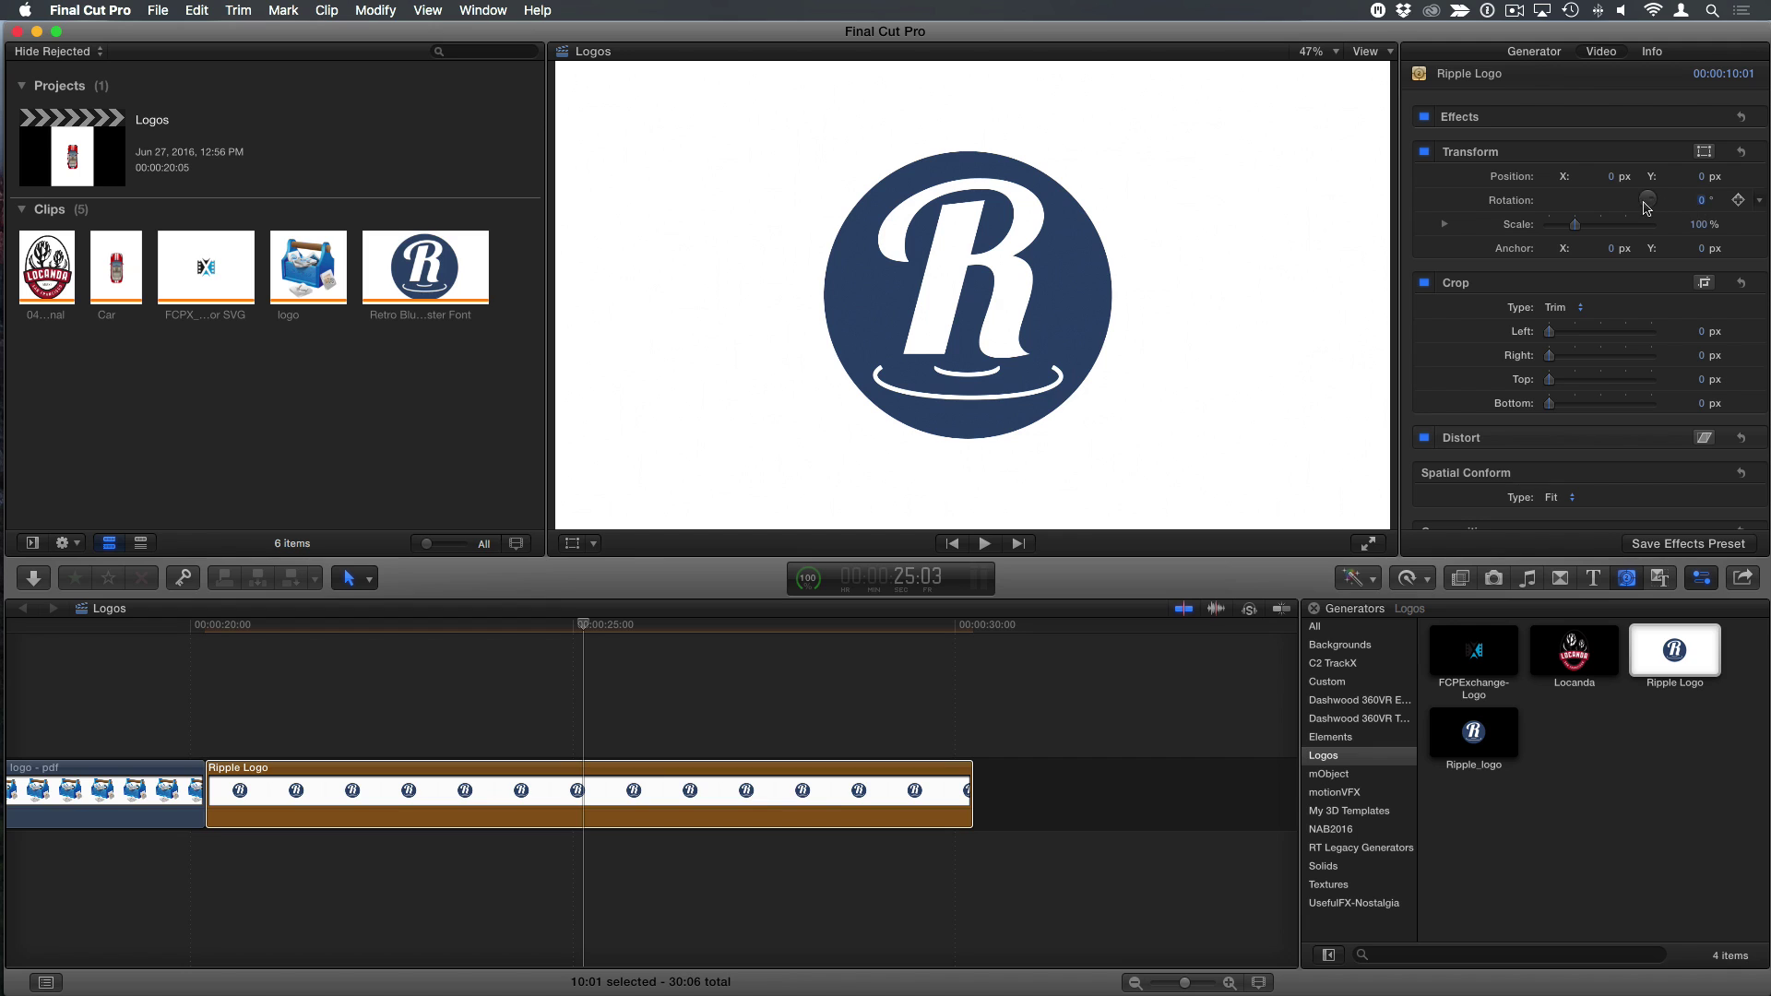
{"action": "left_click", "coordinate": [1703, 200]}
{"action": "mouse_move", "coordinate": [1703, 200]}
{"action": "left_mouse_down"}
{"action": "mouse_move", "coordinate": [1688, 201]}
{"action": "mouse_move", "coordinate": [1725, 200]}
{"action": "mouse_move", "coordinate": [1688, 201]}
{"action": "mouse_move", "coordinate": [1703, 200]}
{"action": "left_mouse_up"}
- Set the logo's Y rotation to 27.6° and reset Position to 0, 0 and Scale to 100%
{"action": "left_click", "coordinate": [1534, 52]}
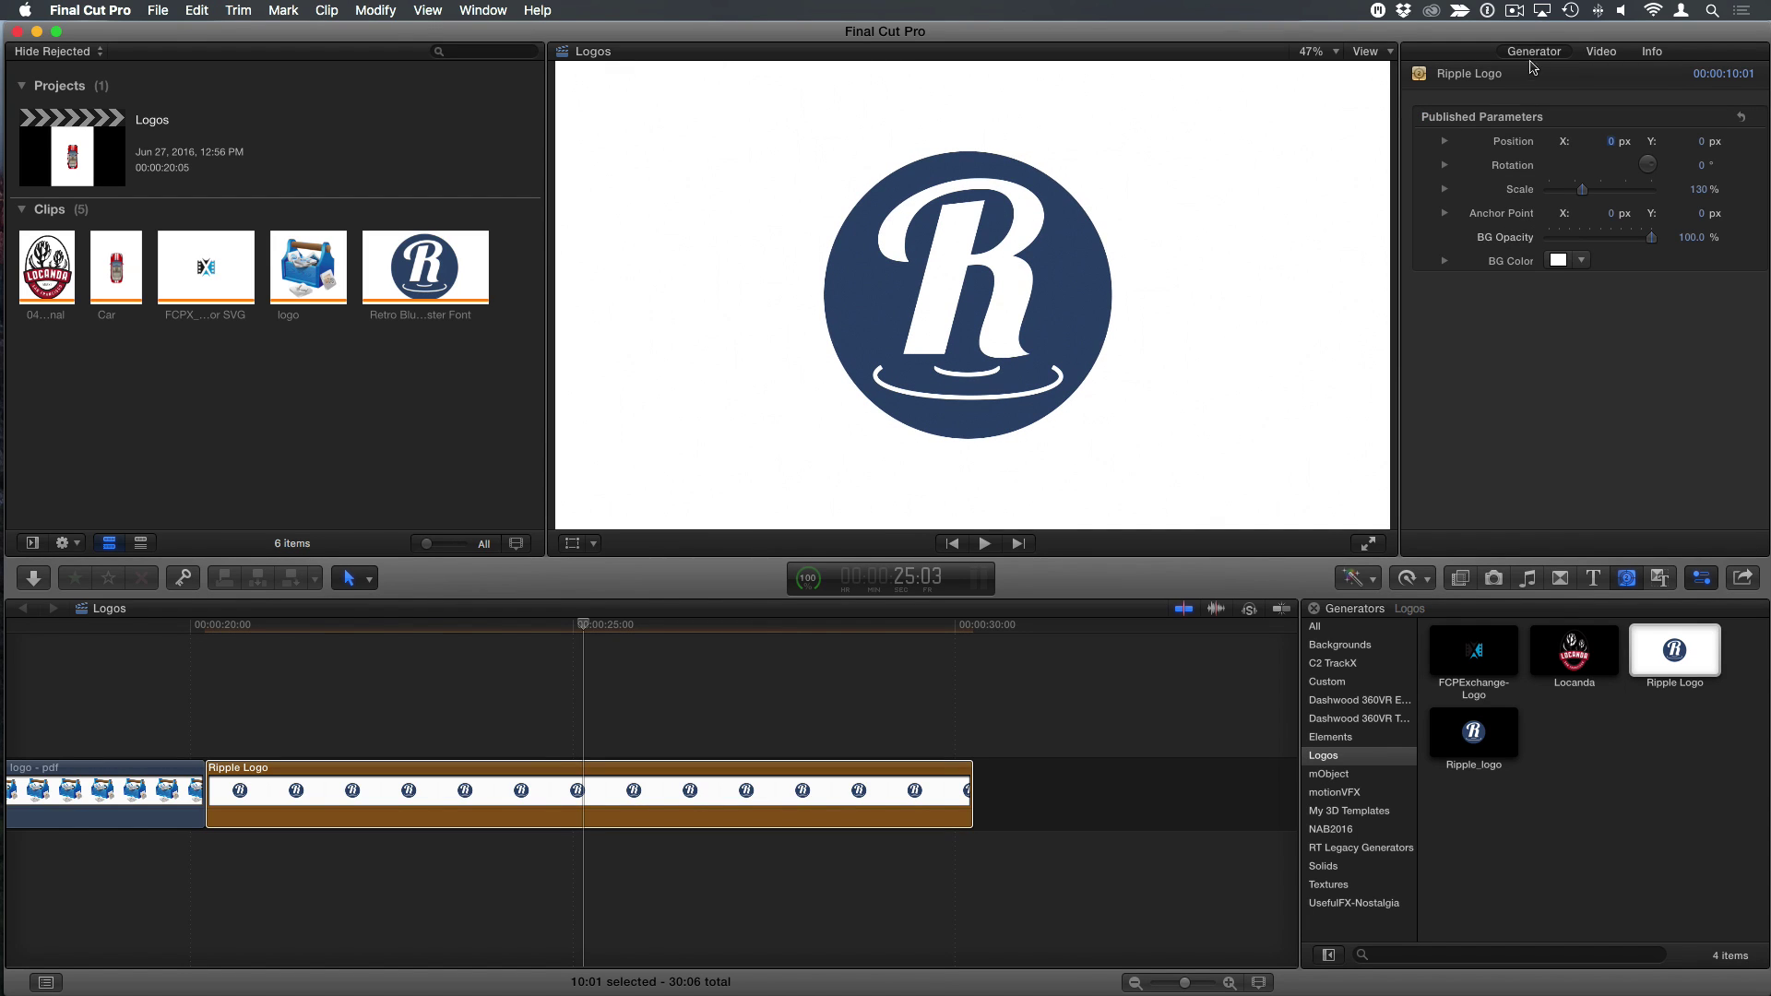
{"action": "left_click", "coordinate": [1607, 146]}
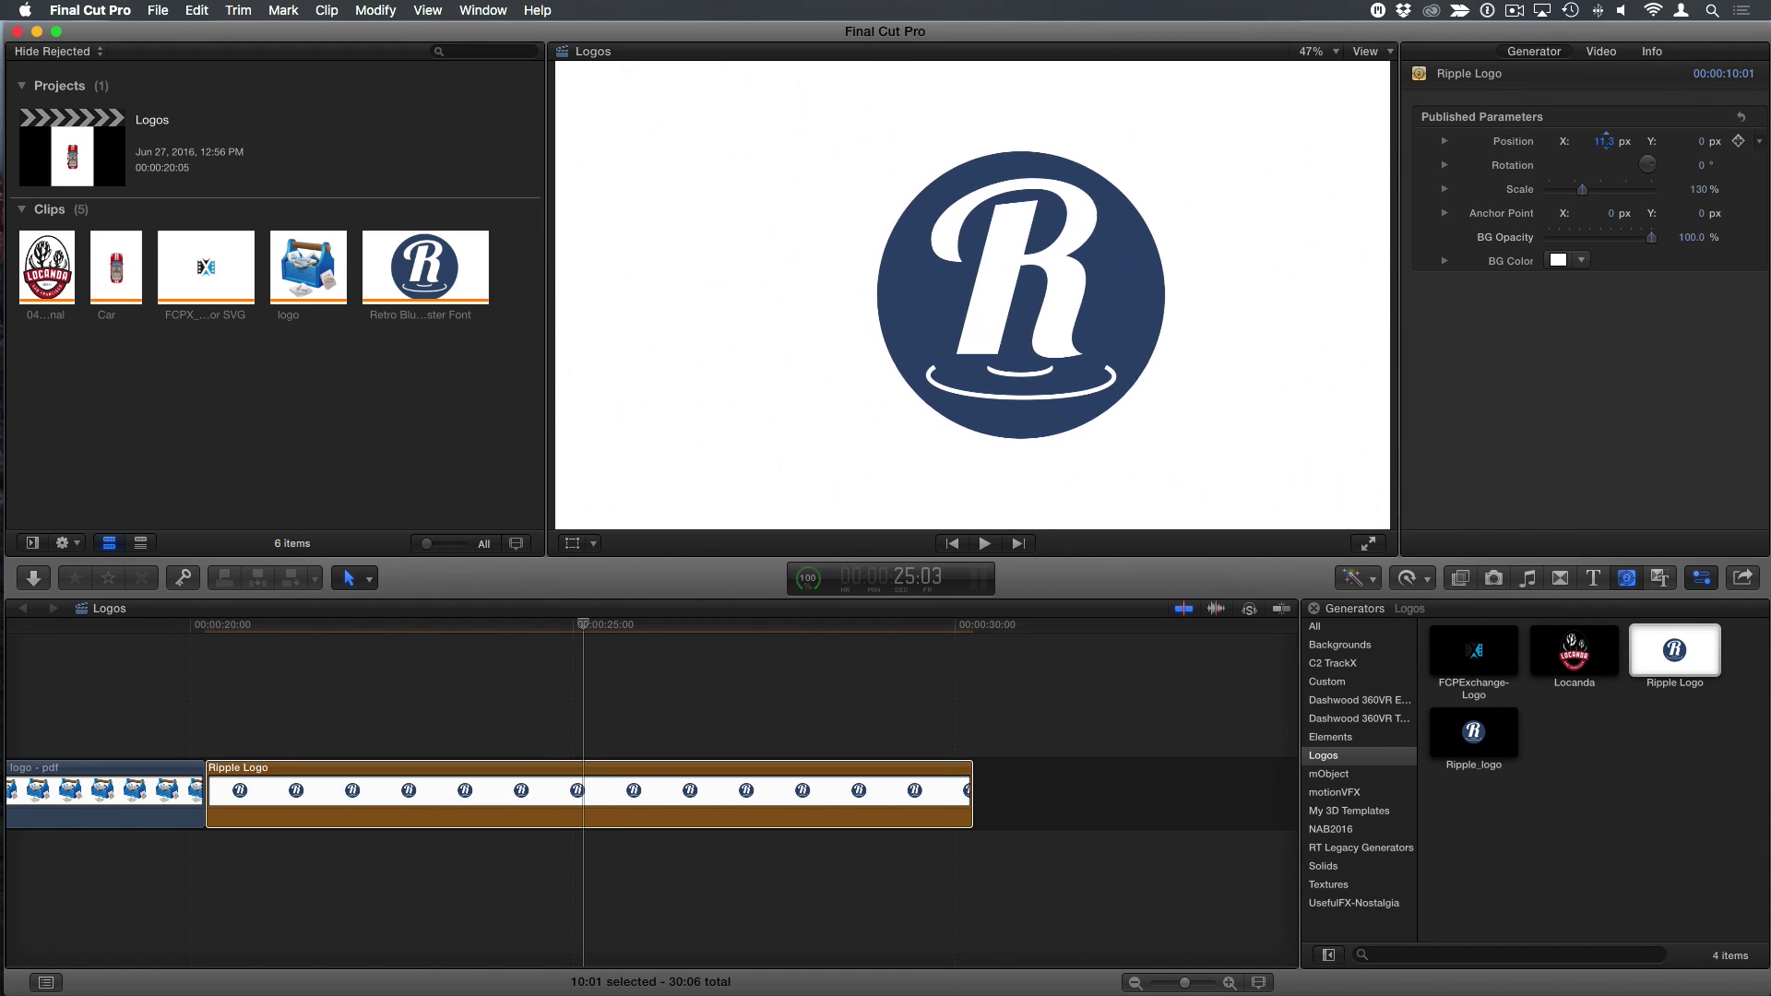
{"action": "left_click_drag", "start_coordinate": [1612, 147], "coordinate": [1606, 141]}
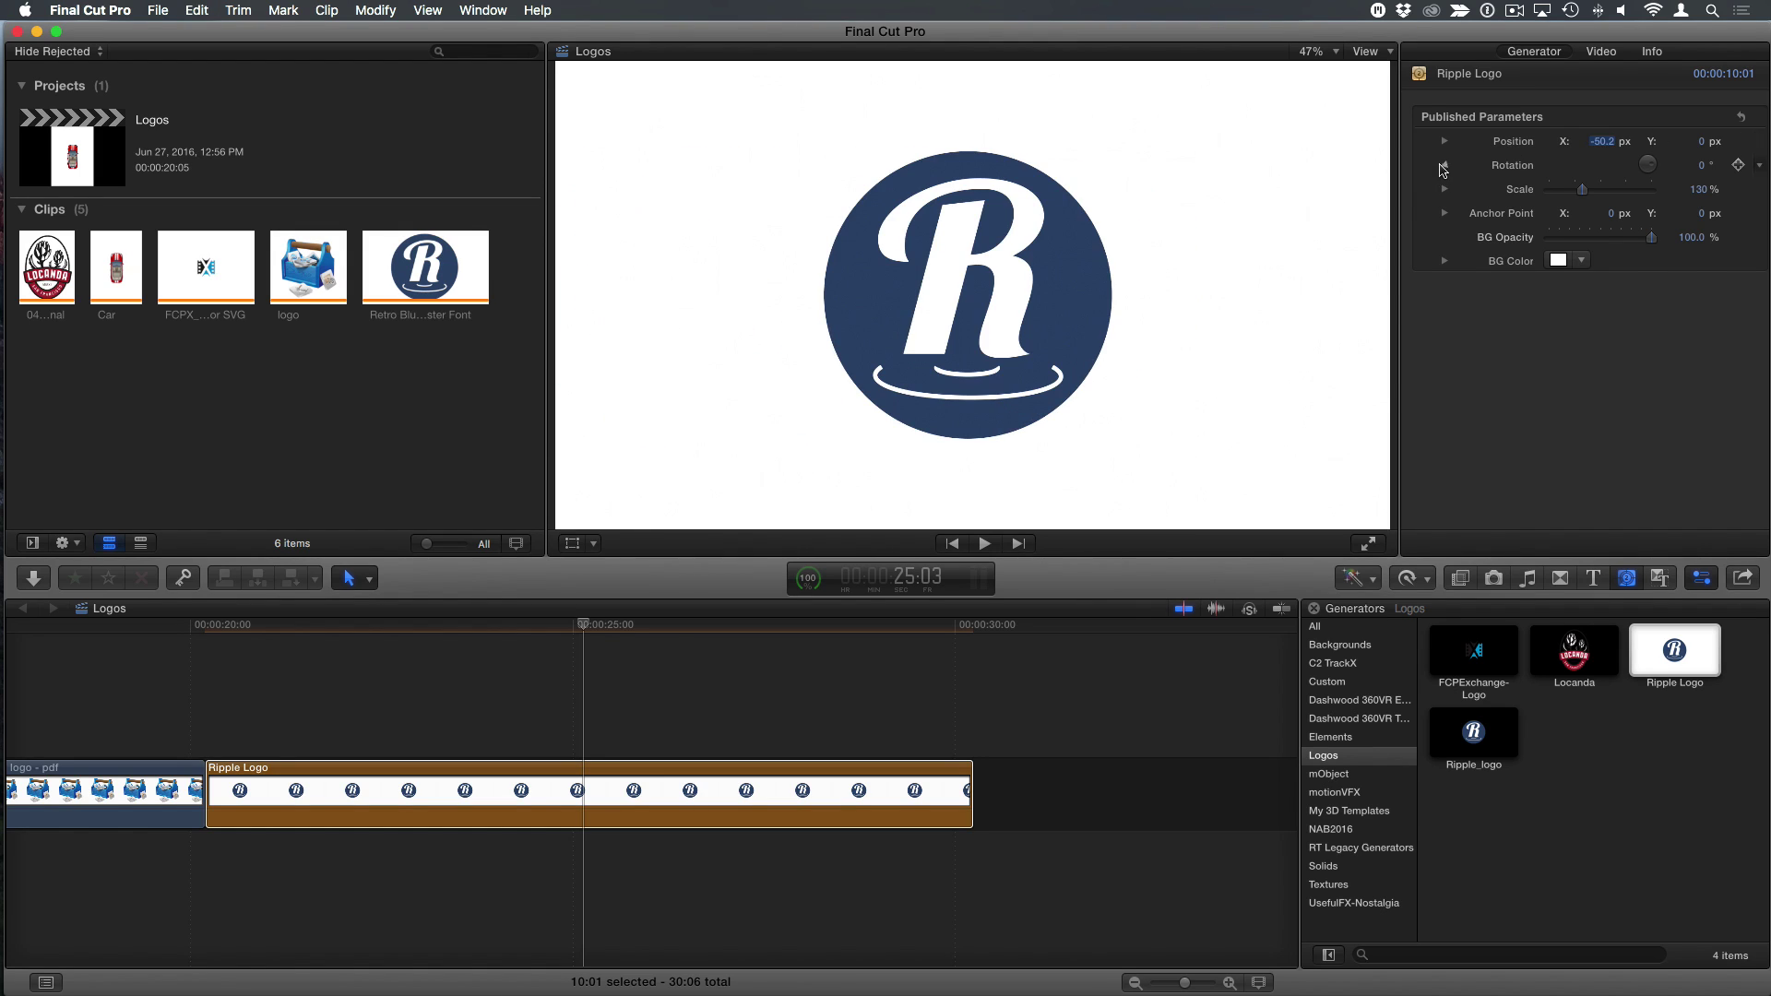
{"action": "left_click", "coordinate": [1444, 167]}
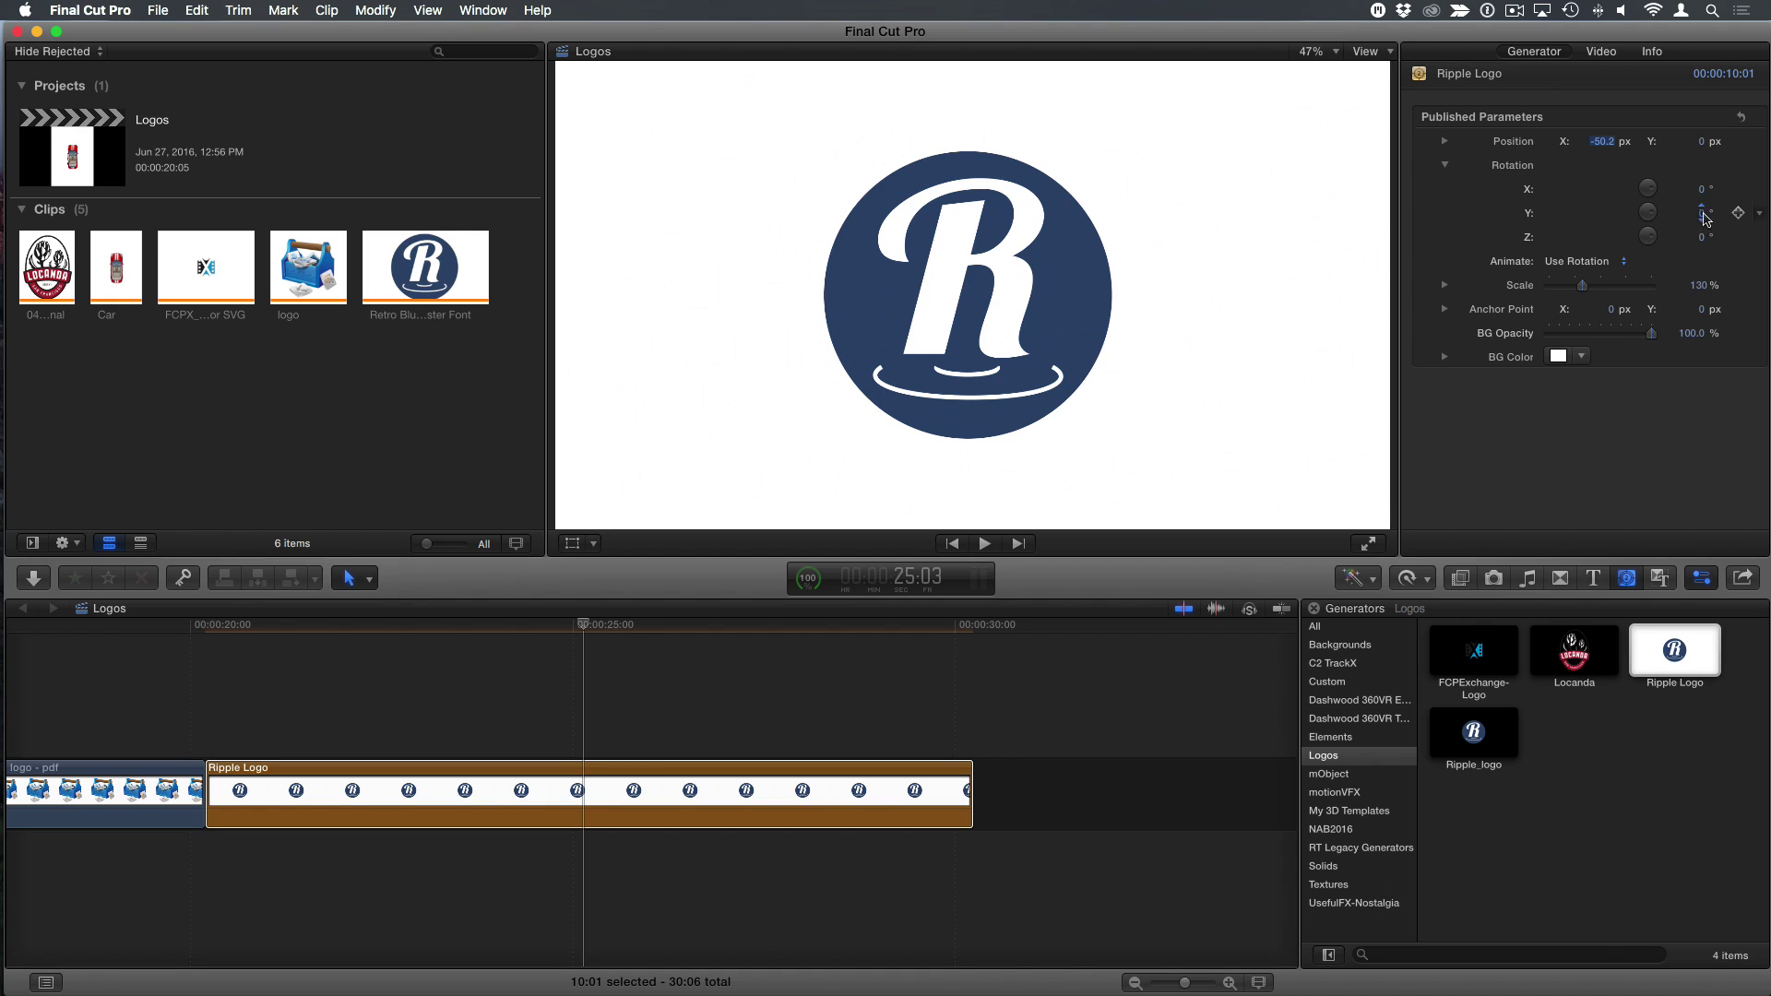
{"action": "left_click_drag", "start_coordinate": [1706, 218], "coordinate": [1702, 220]}
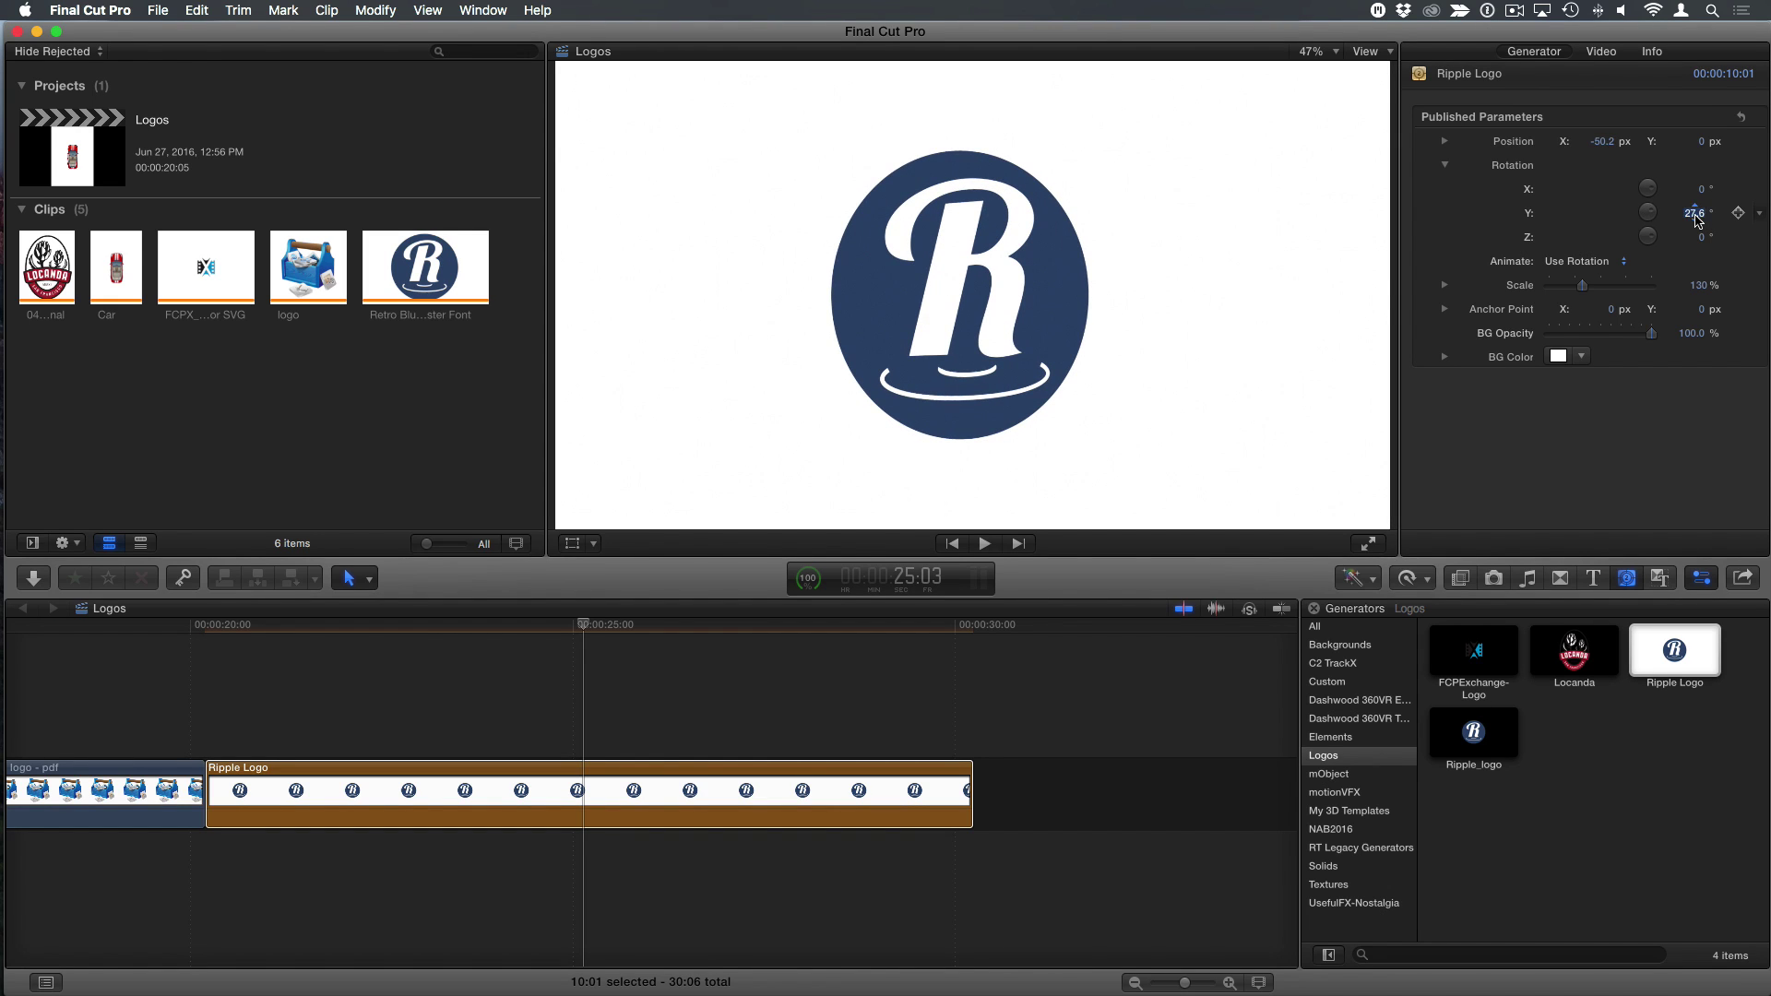
{"action": "left_click", "coordinate": [1695, 215]}
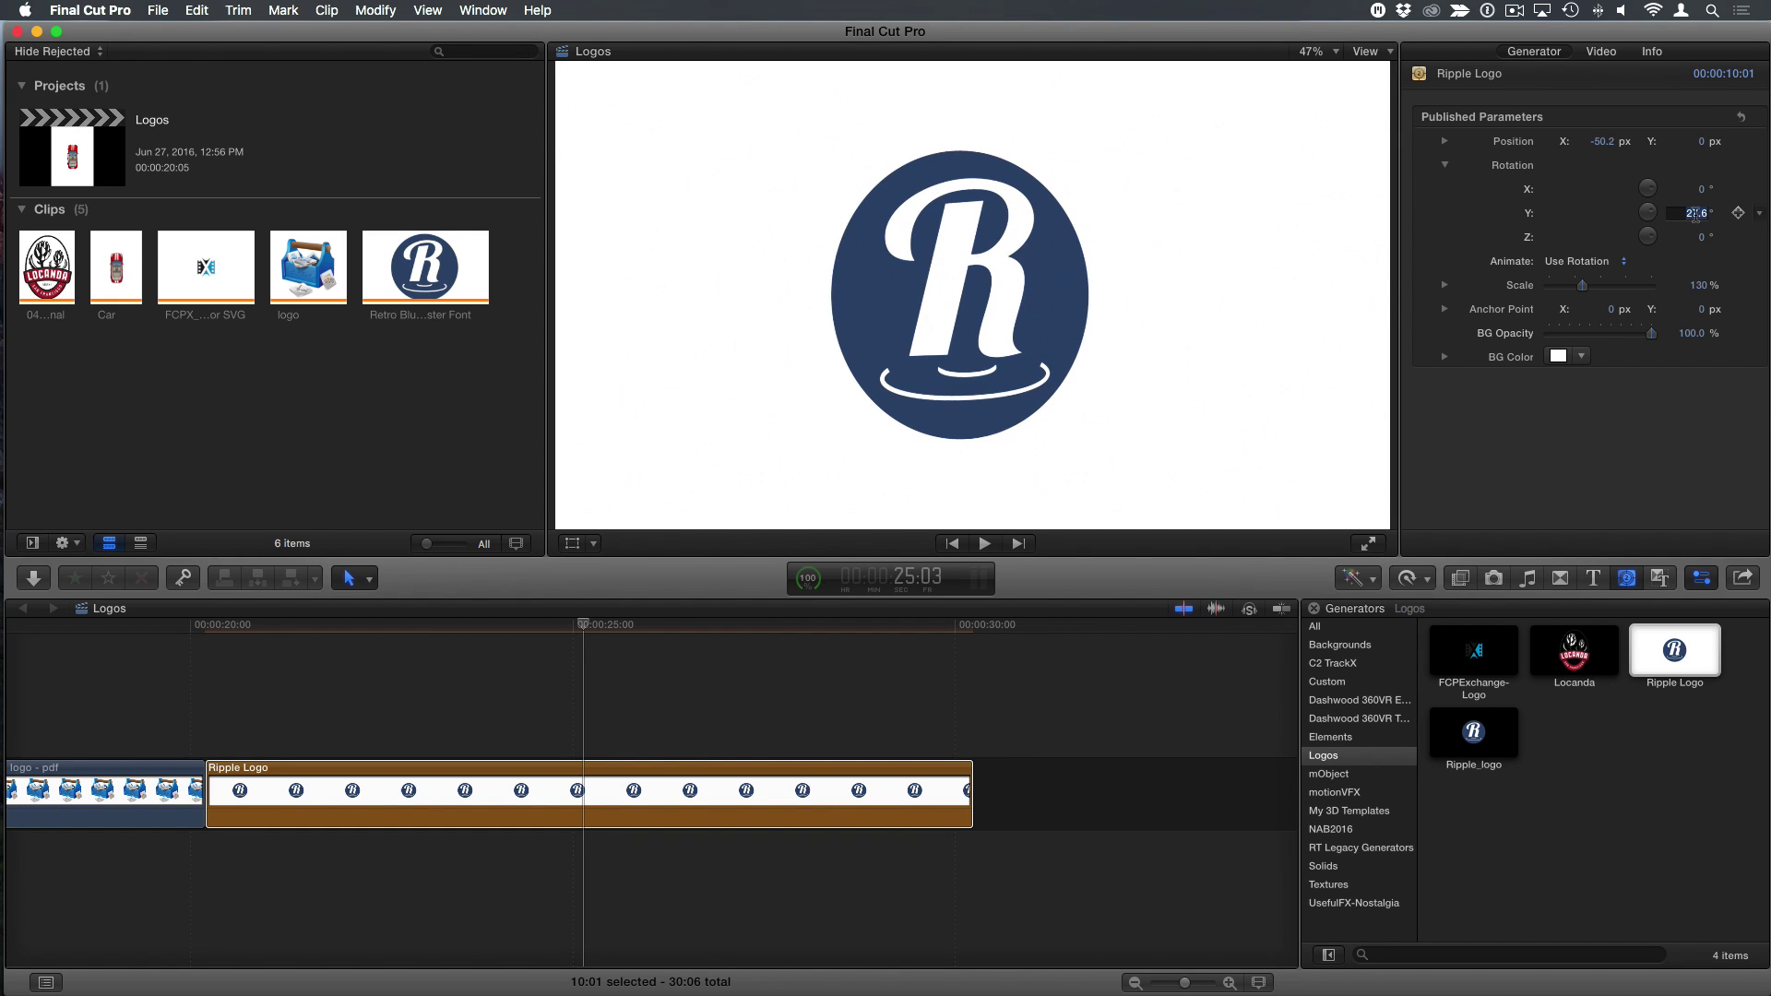
{"action": "left_click", "coordinate": [1740, 117]}
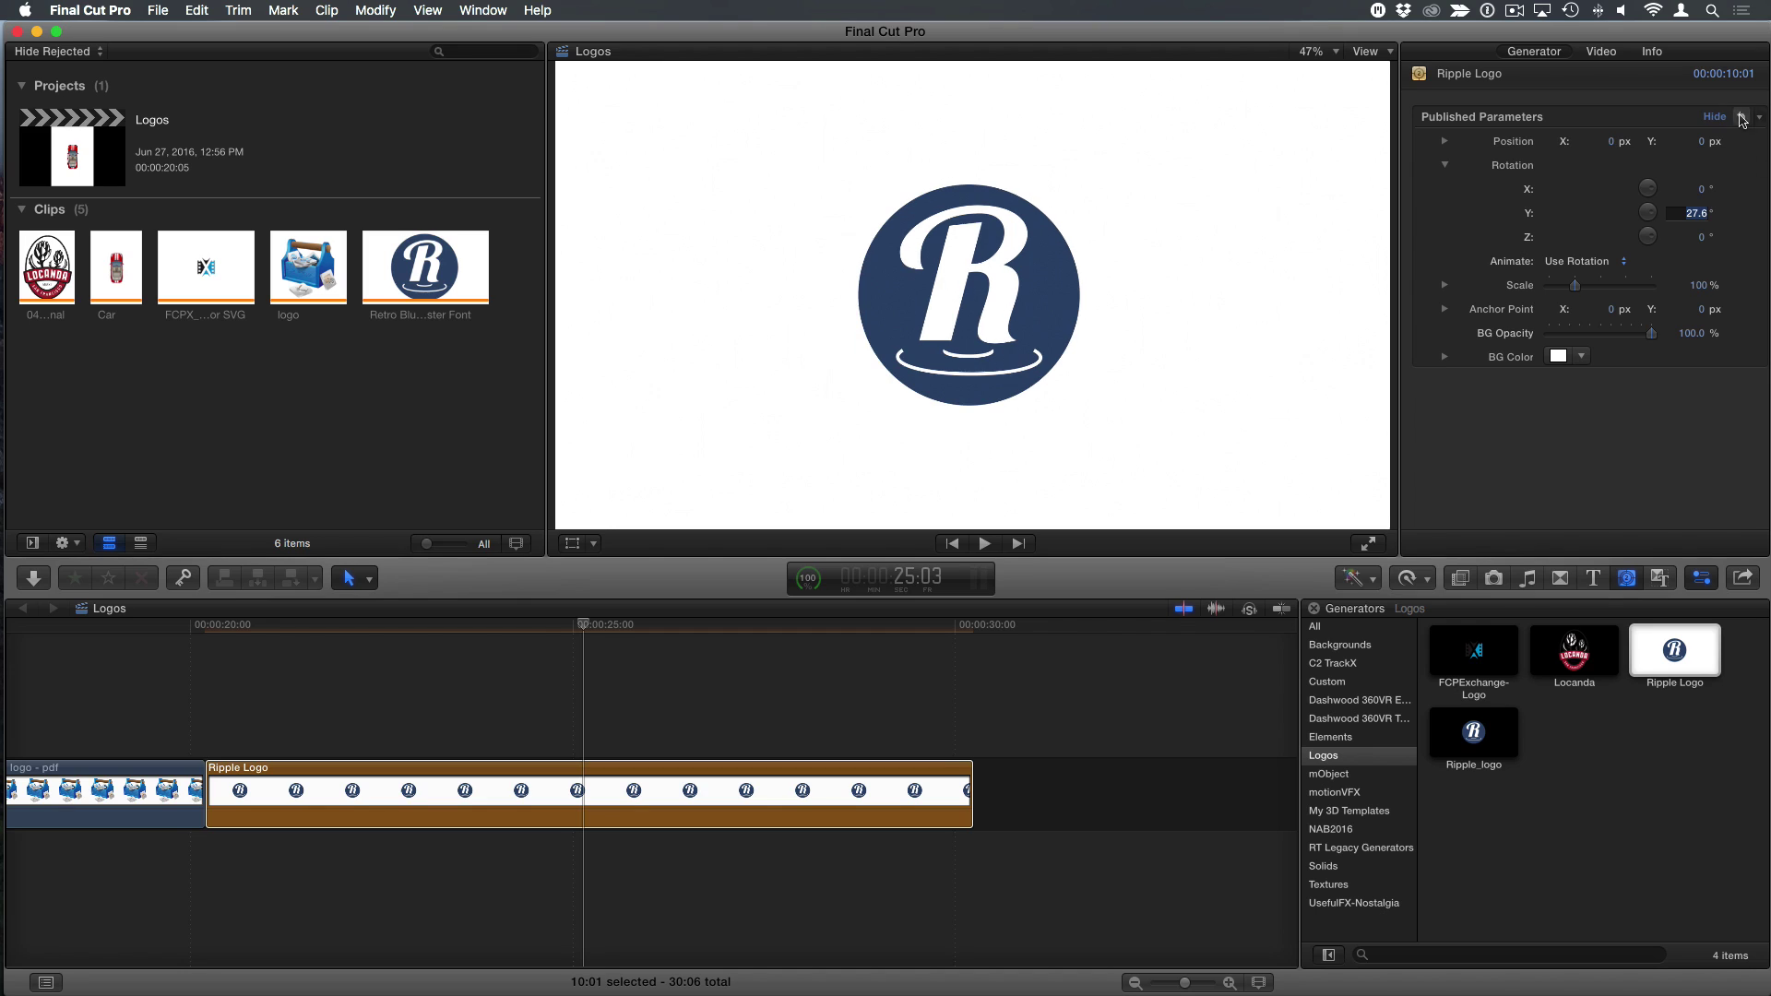
{"action": "left_click", "coordinate": [1660, 650]}
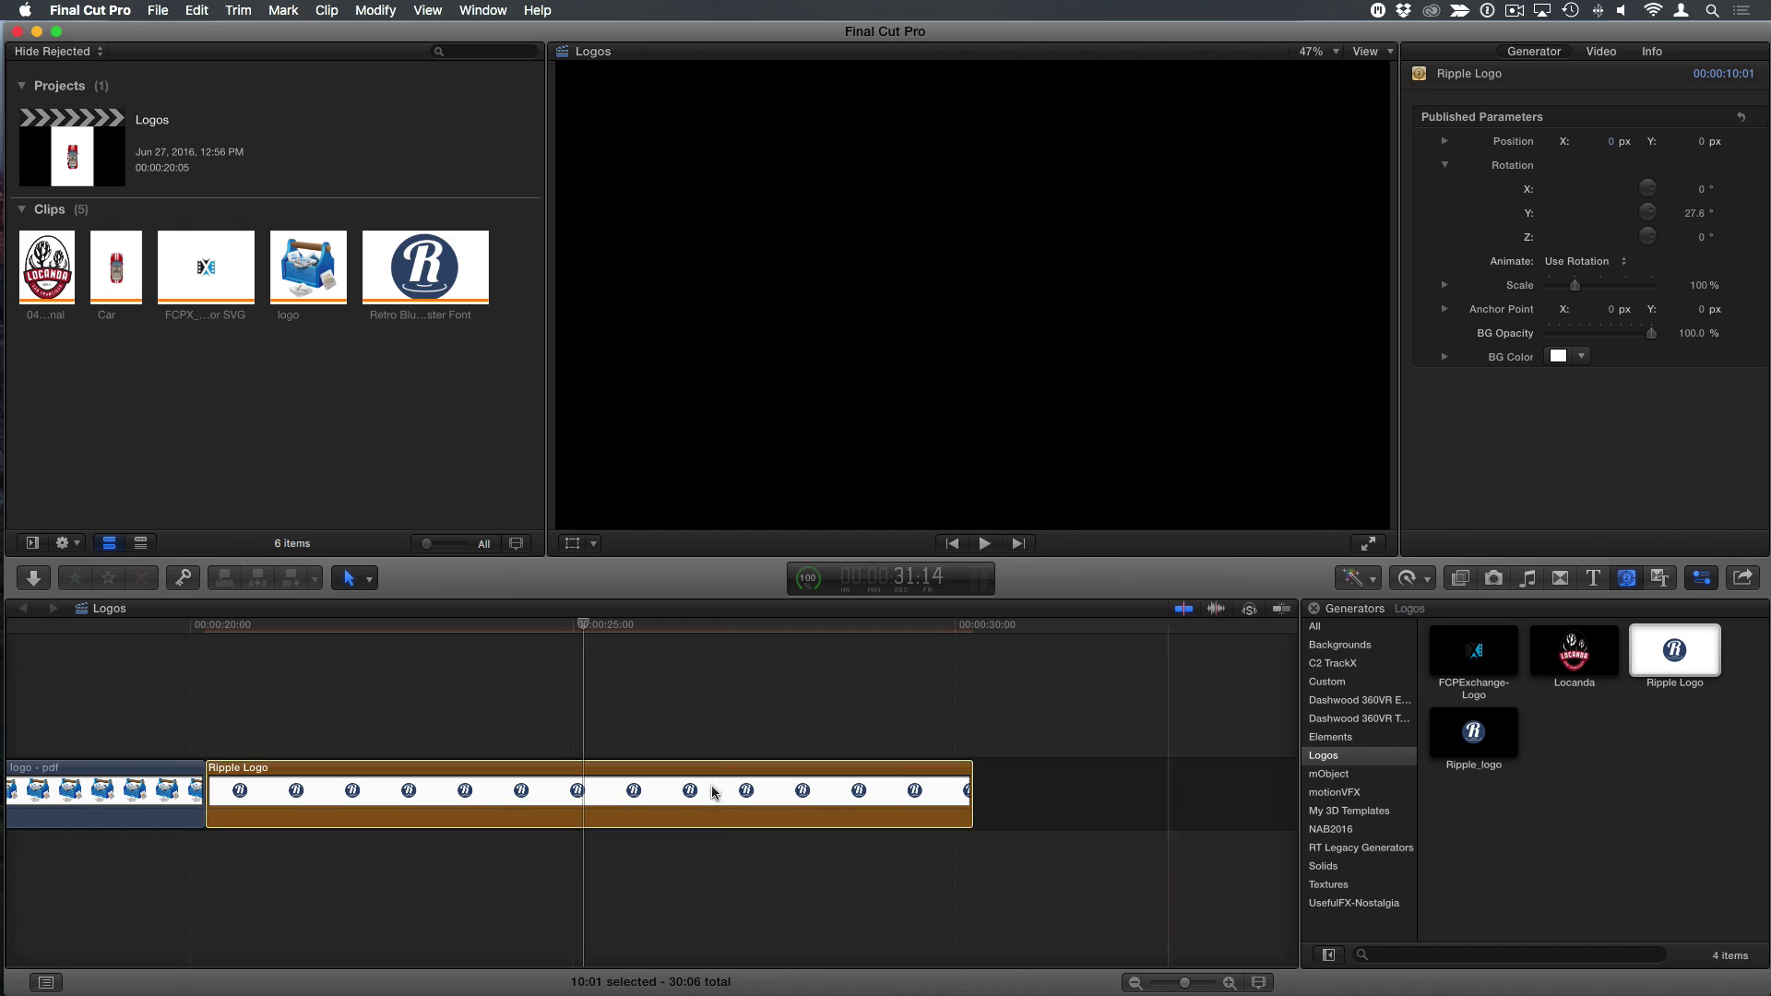
{"action": "left_click", "coordinate": [576, 789]}
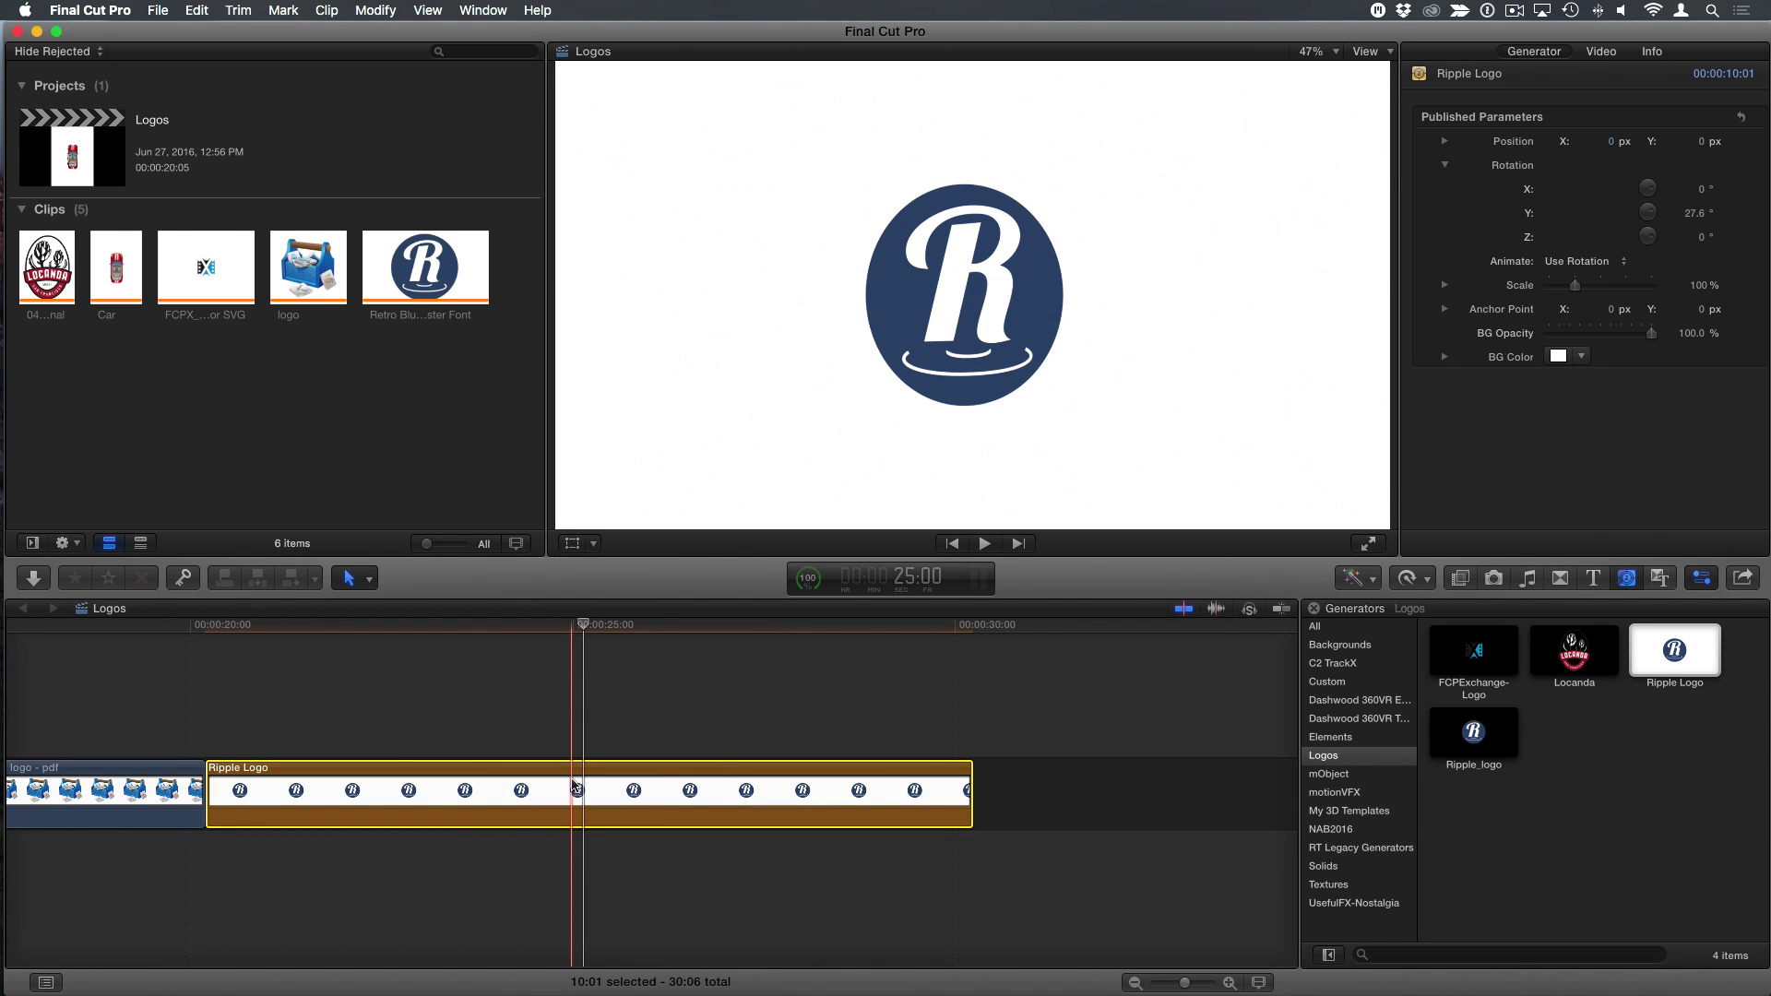
- Make a compound clip named 'Ripple Logo' with Option-G and select it in the Logos event
{"action": "key", "text": "alt+g"}
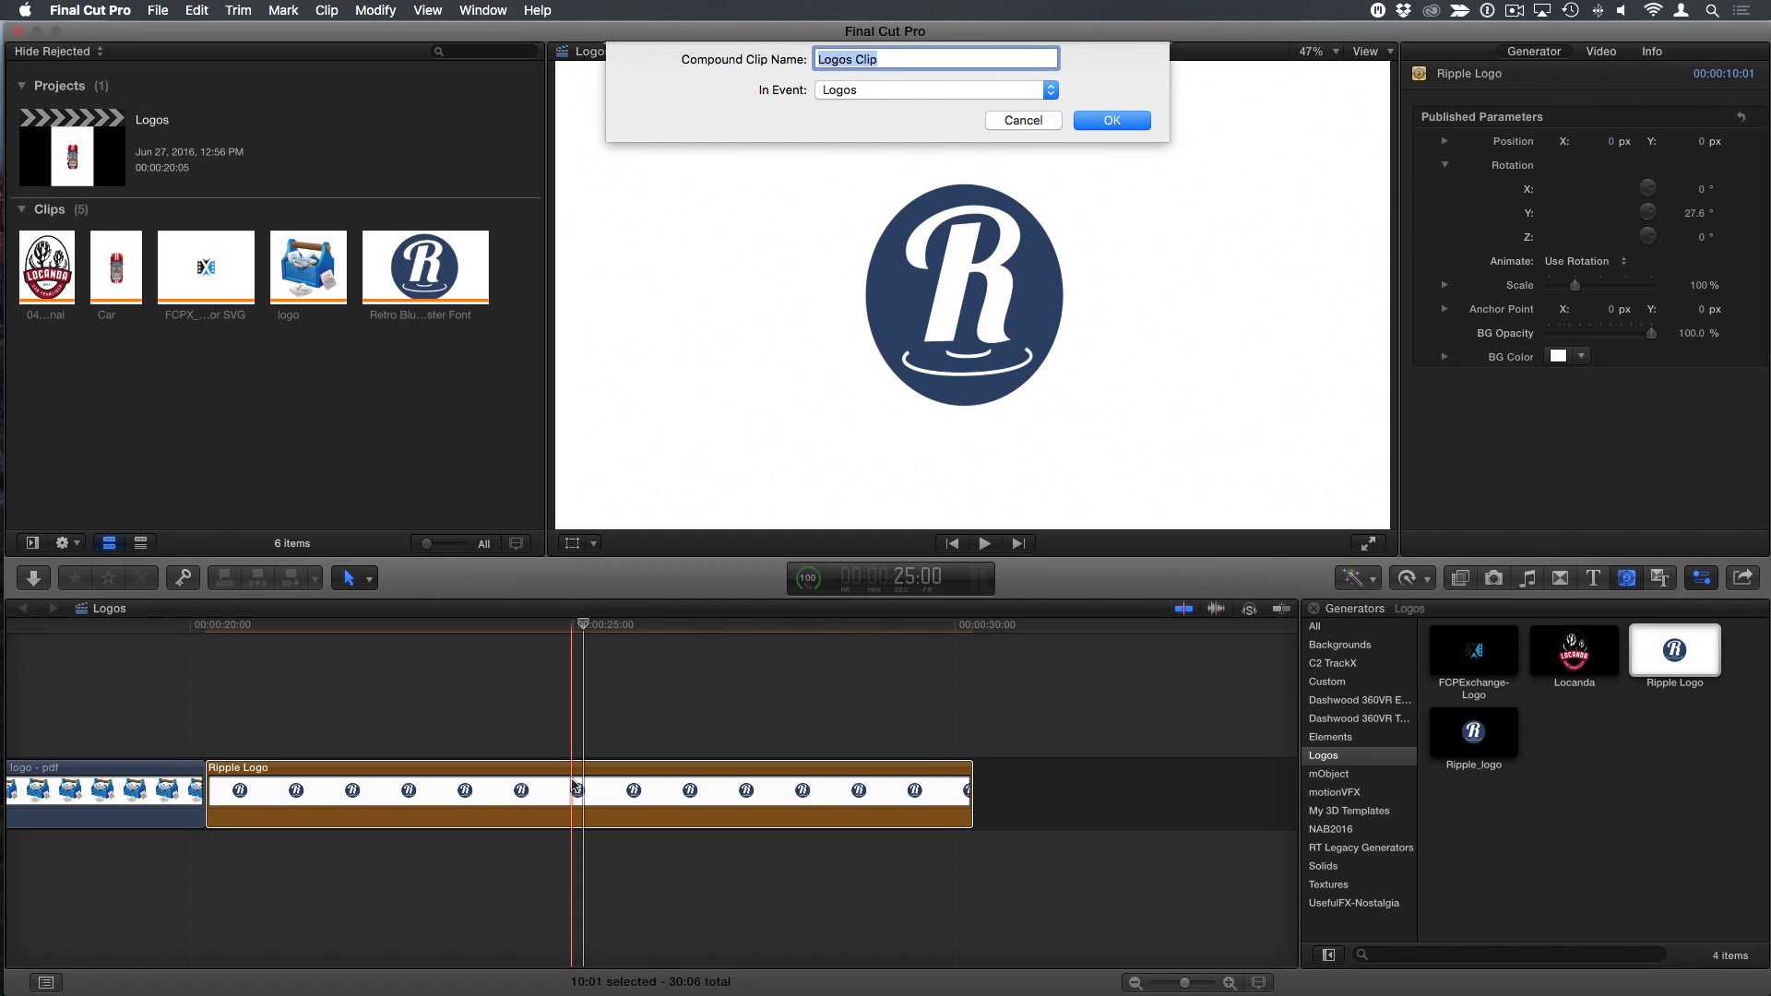
{"action": "type", "text": "Ripple Logo"}
{"action": "left_click", "coordinate": [1110, 119]}
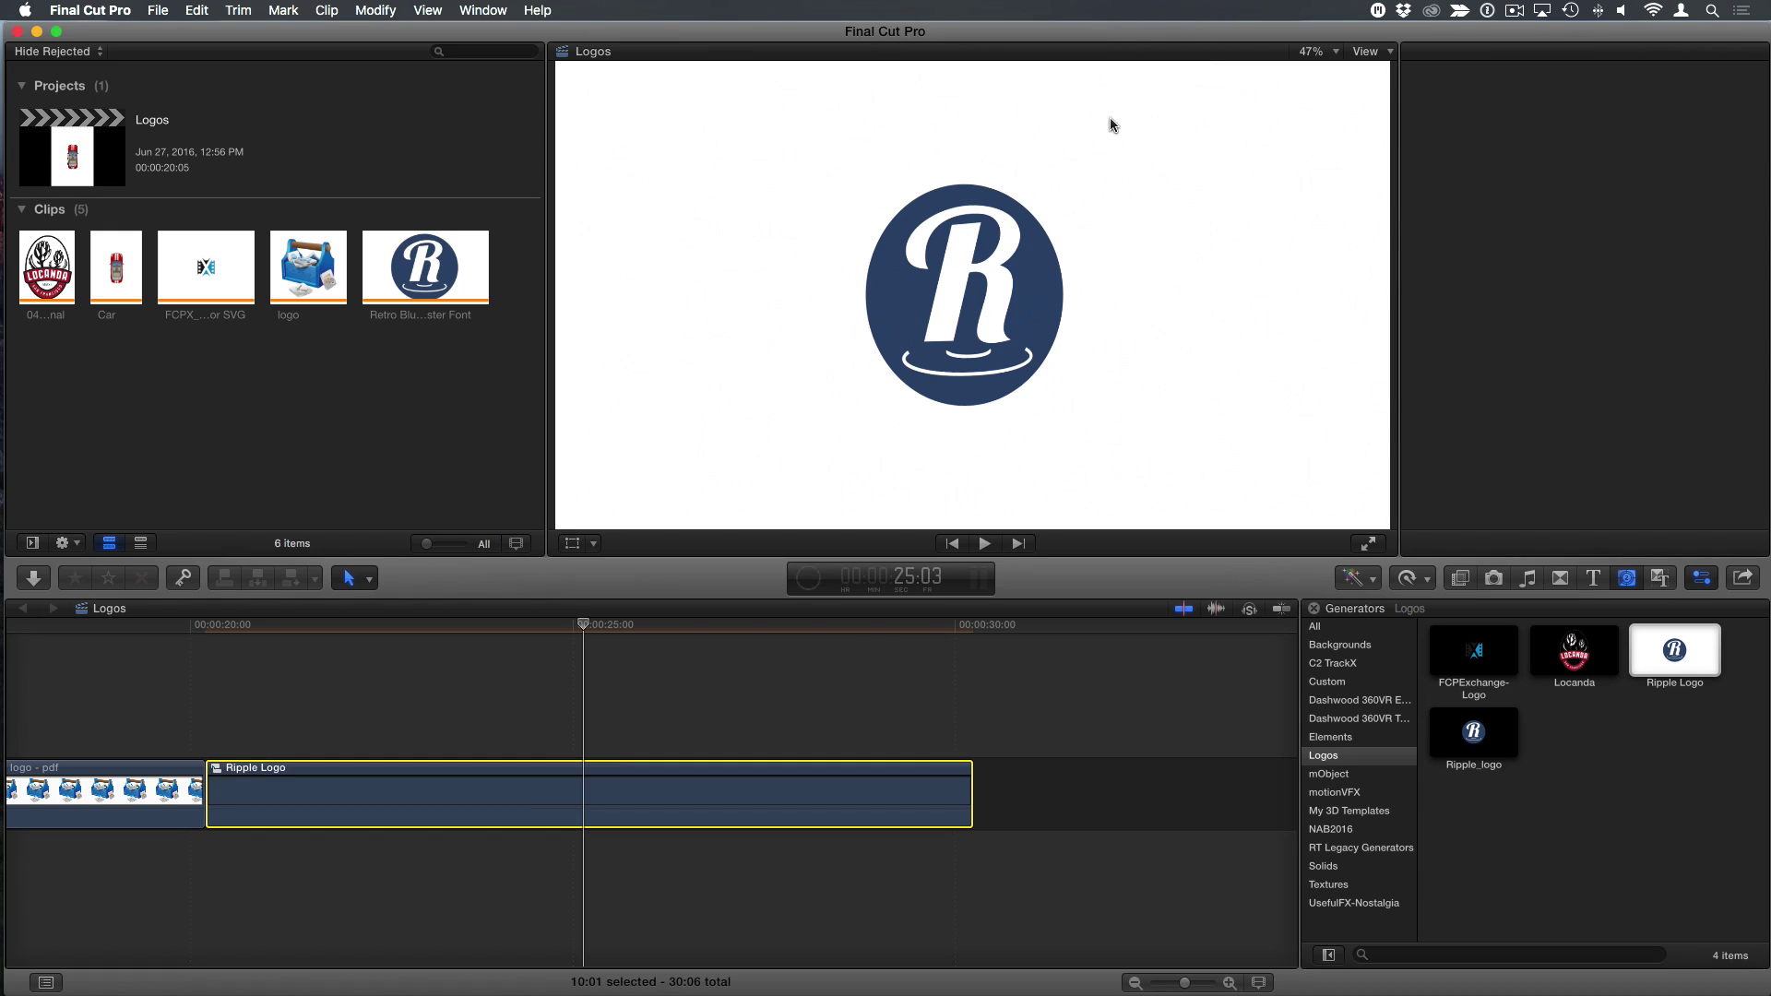
{"action": "left_click", "coordinate": [98, 372]}
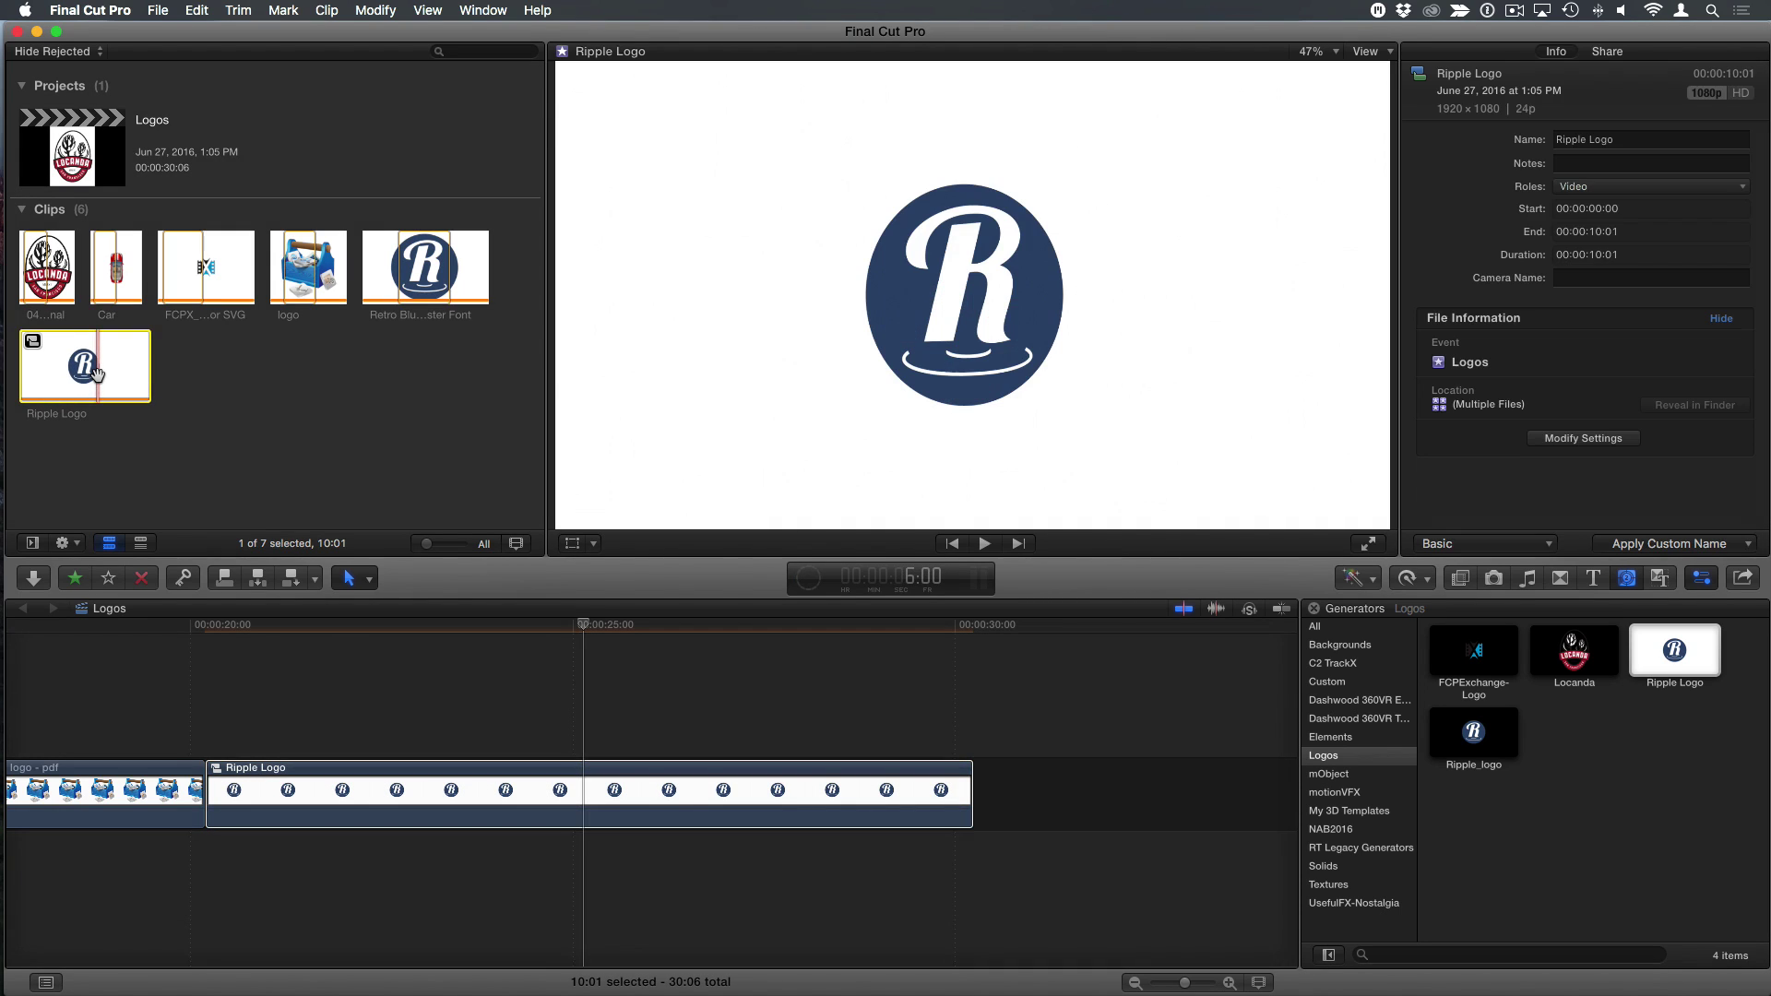